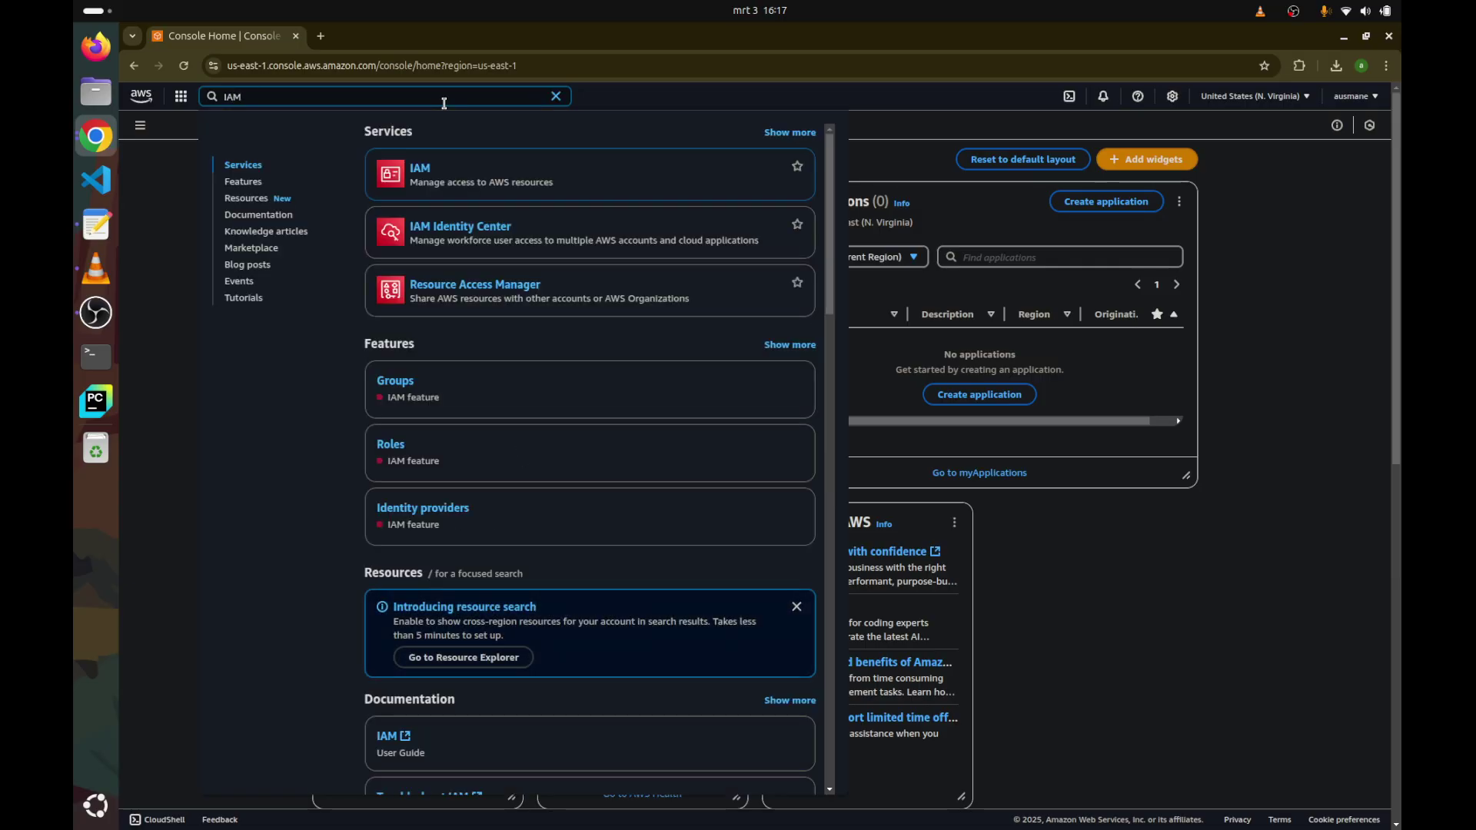
Open the IAM service and go to its list of users
{"action": "left_click", "coordinate": [428, 173]}
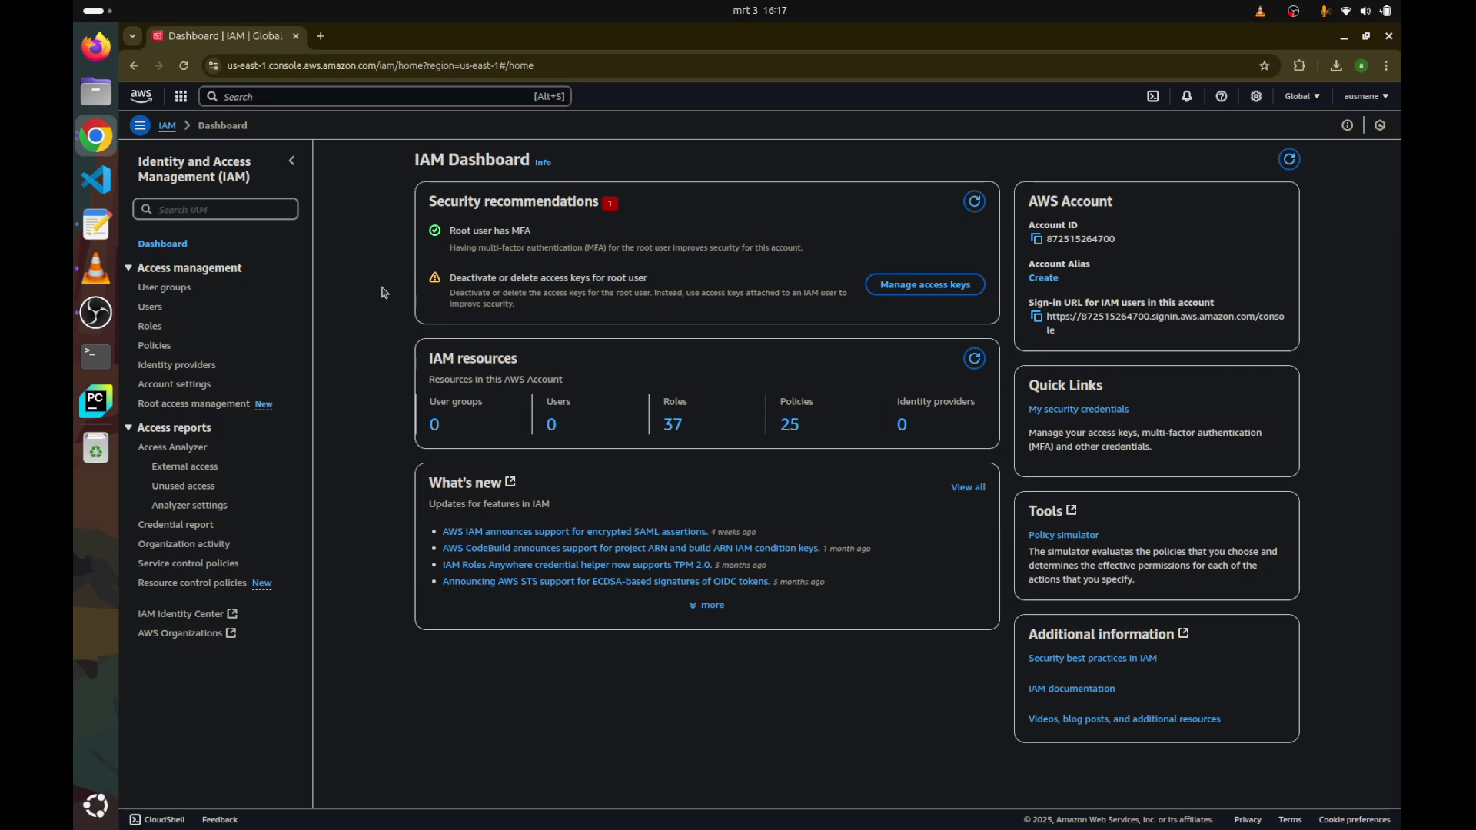
{"action": "left_click", "coordinate": [151, 307]}
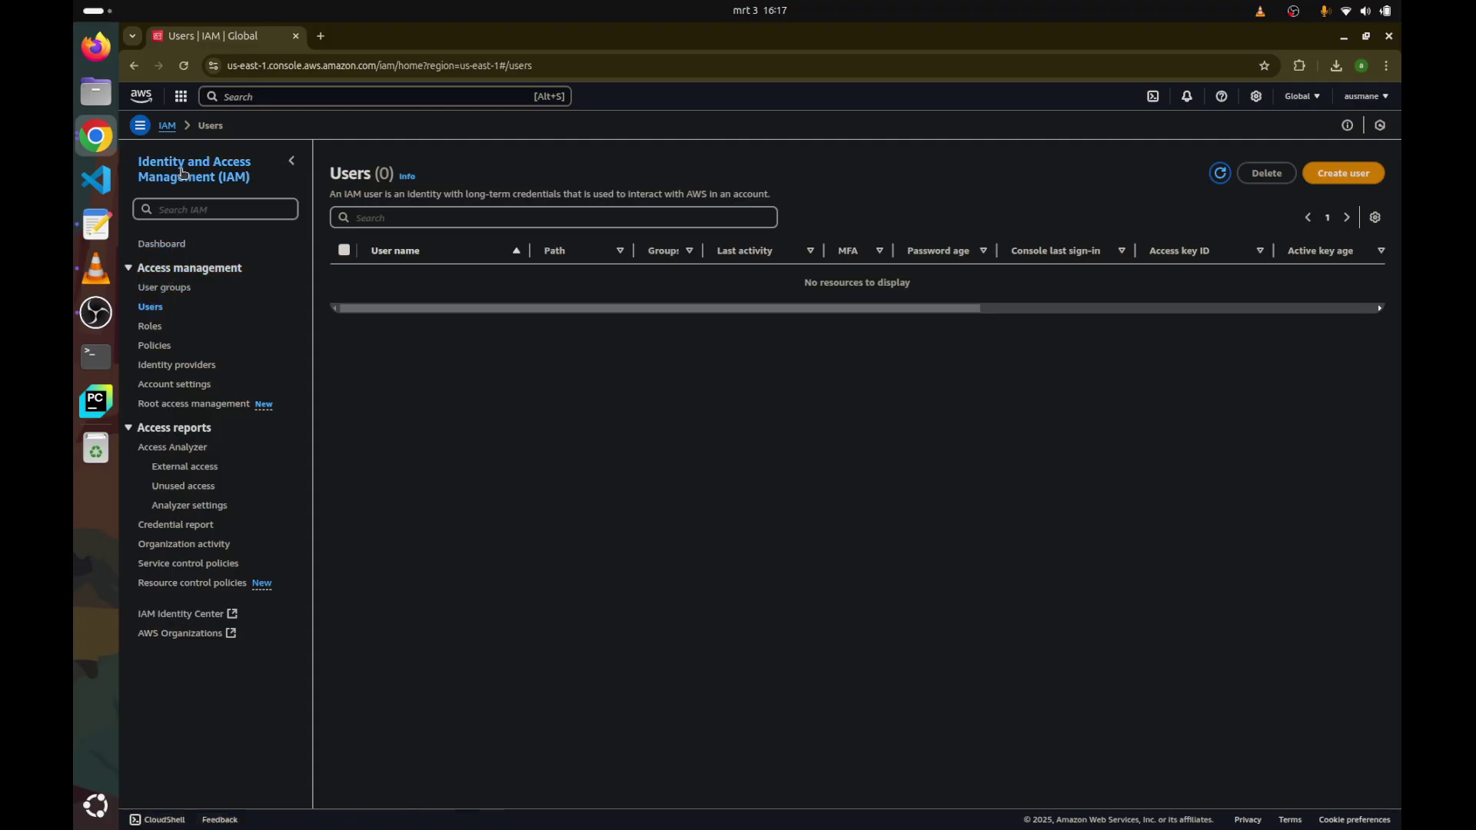
Look at the region list and at the account ID in the account details
{"action": "left_click", "coordinate": [1309, 105]}
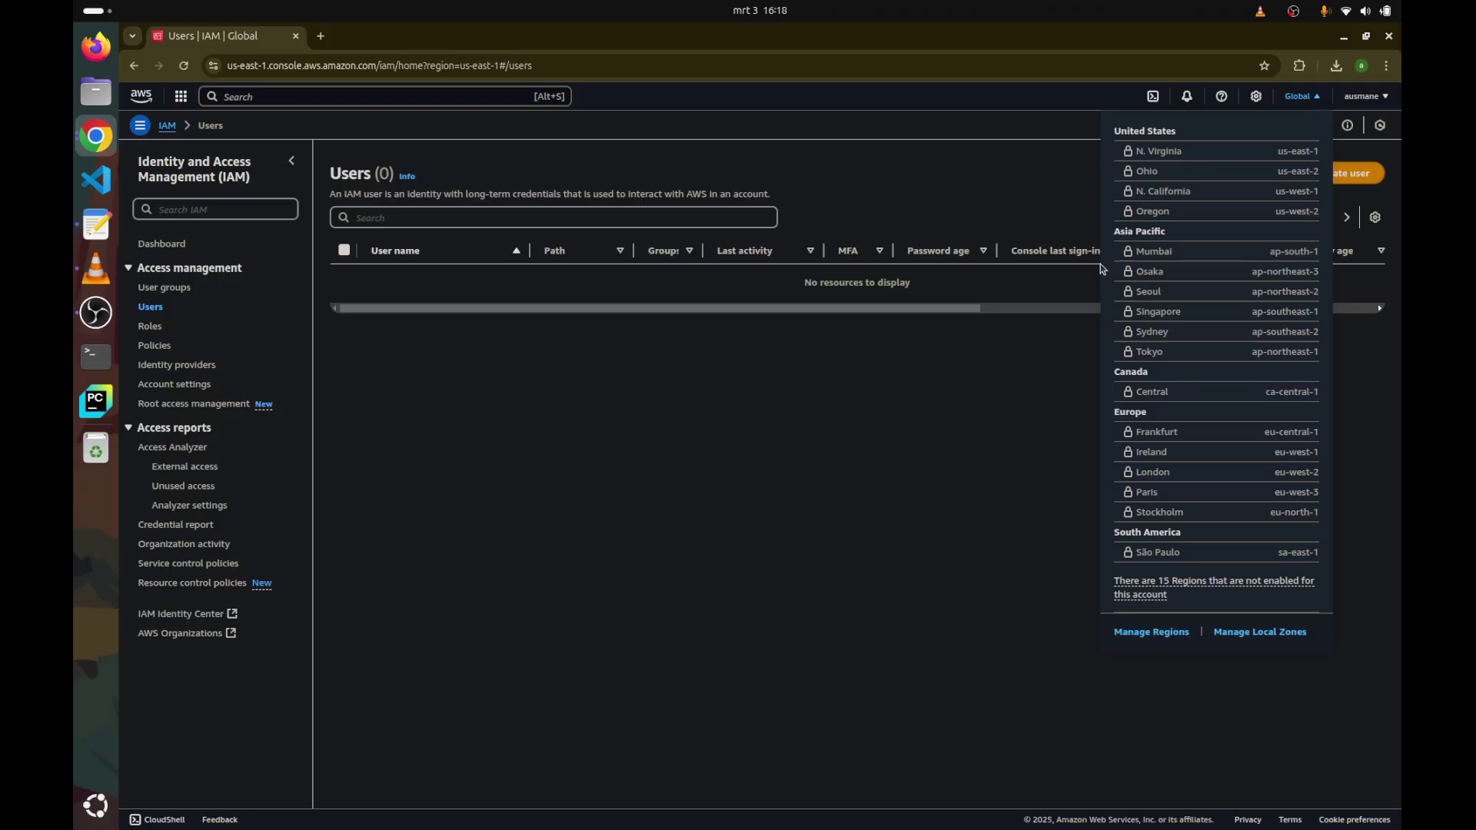
{"action": "left_click", "coordinate": [1037, 370]}
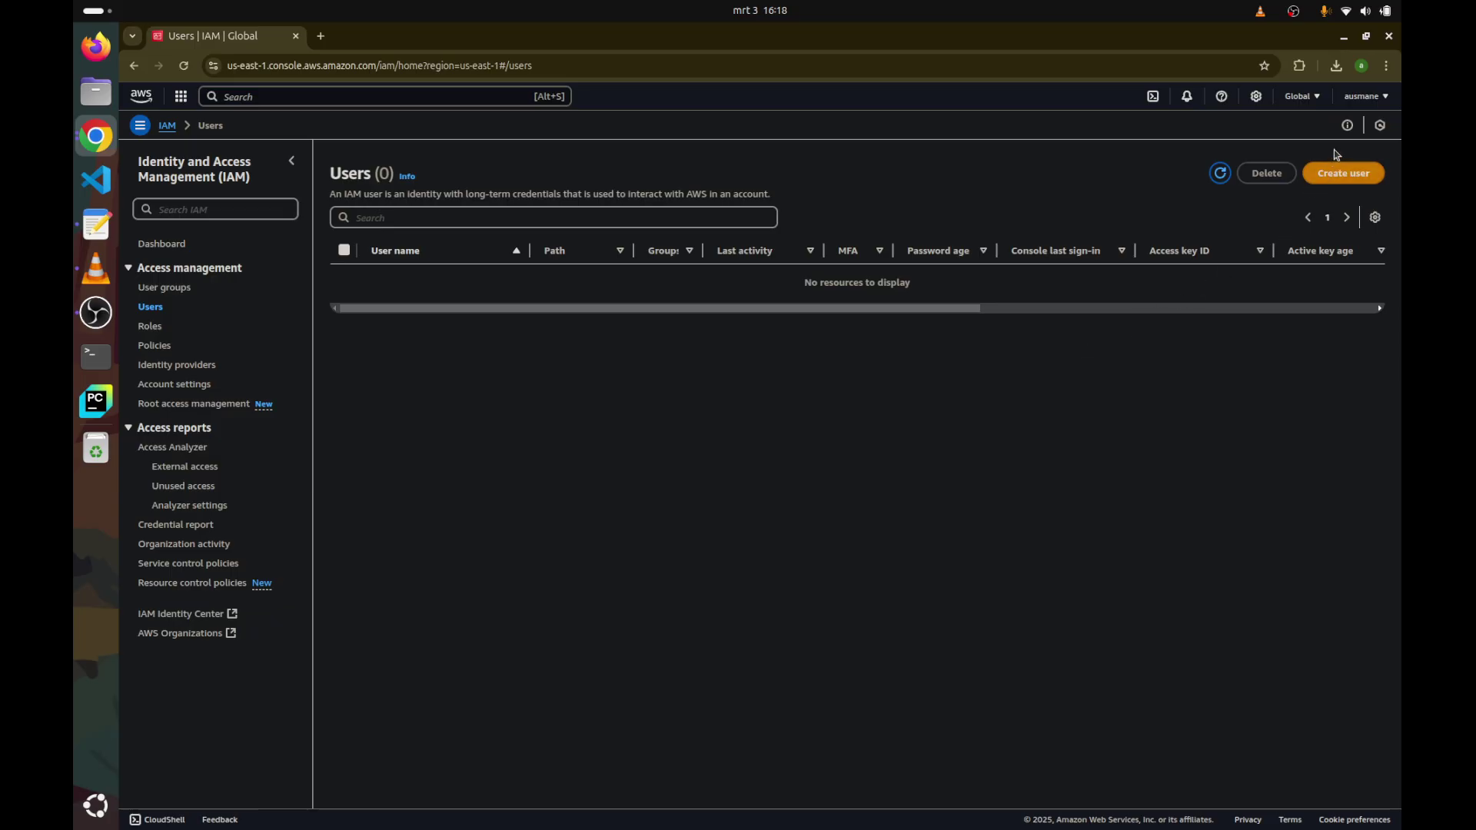
{"action": "left_click", "coordinate": [1361, 98]}
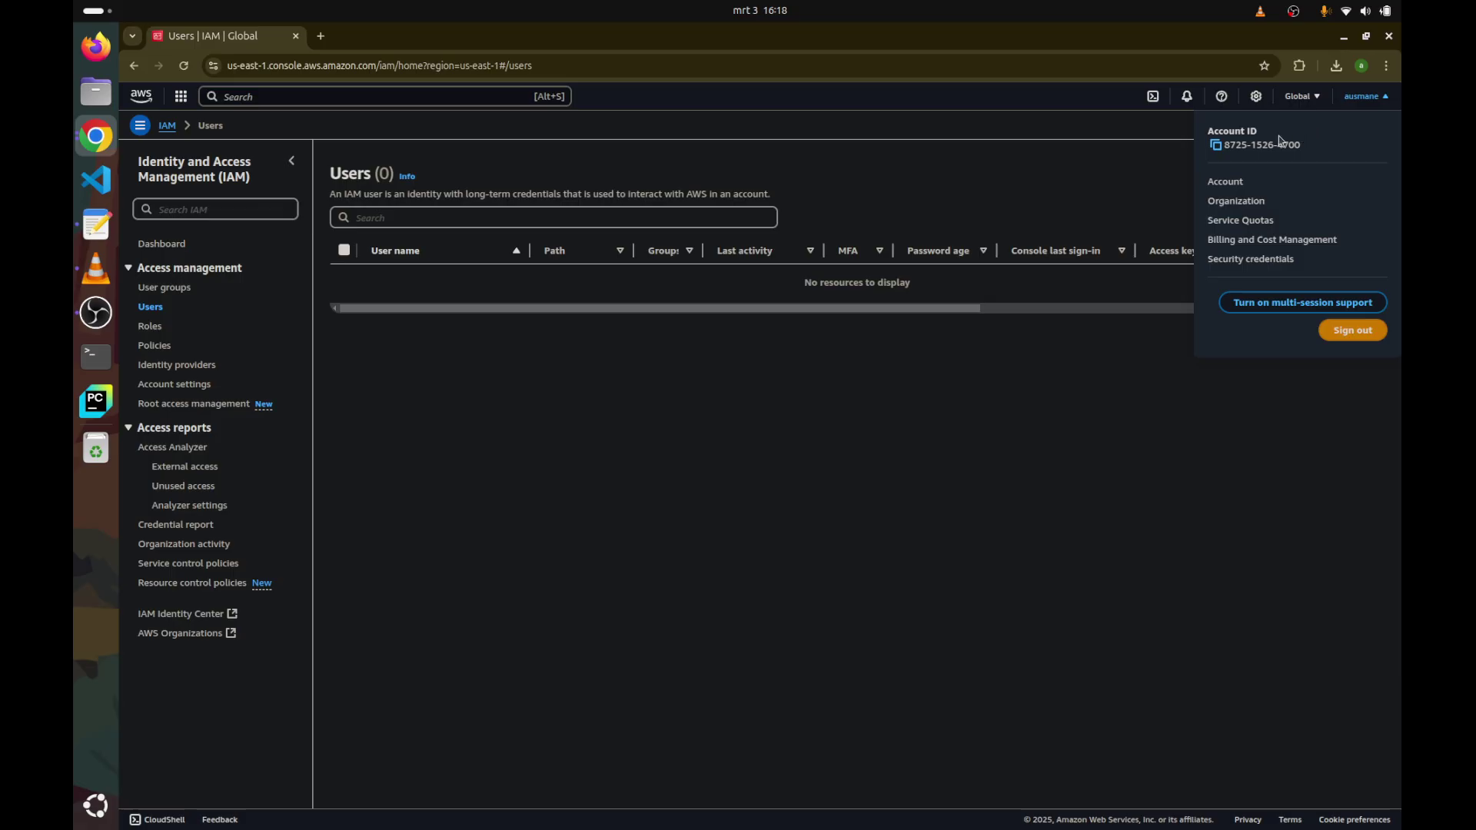
{"action": "left_click_drag", "start_coordinate": [1223, 144], "coordinate": [1317, 157]}
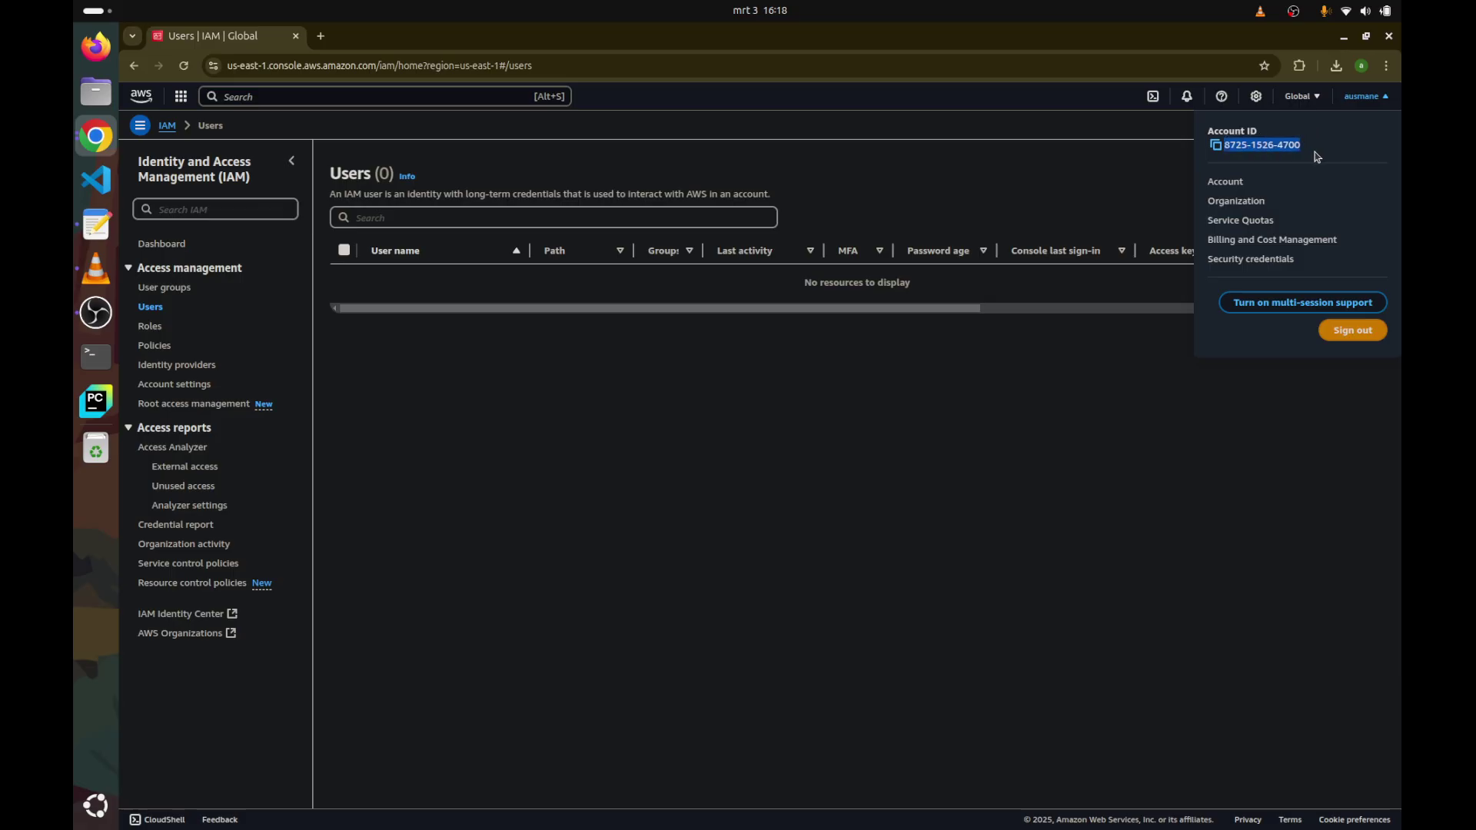
{"action": "left_click", "coordinate": [1317, 156]}
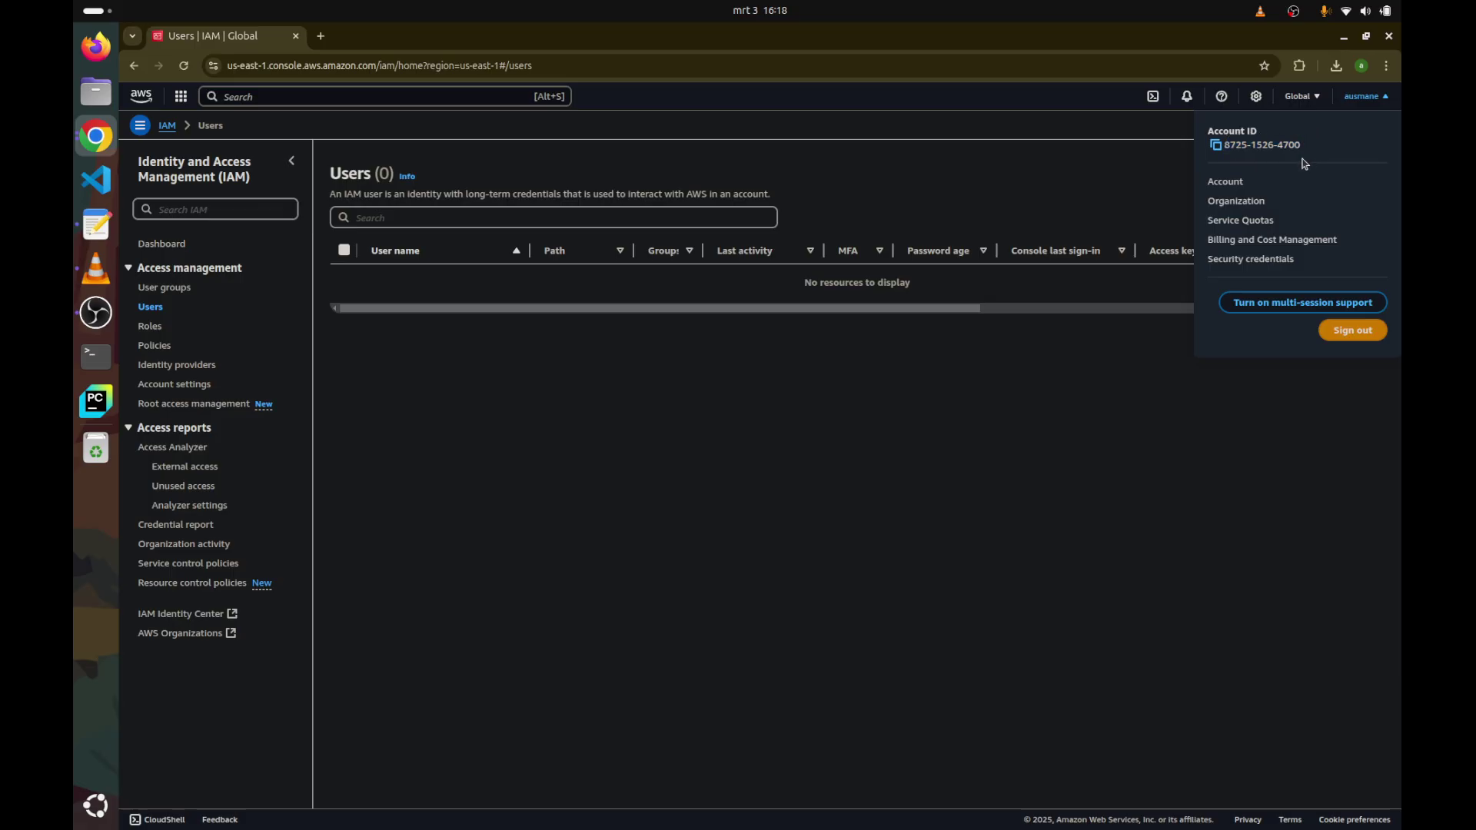
{"action": "left_click", "coordinate": [993, 380]}
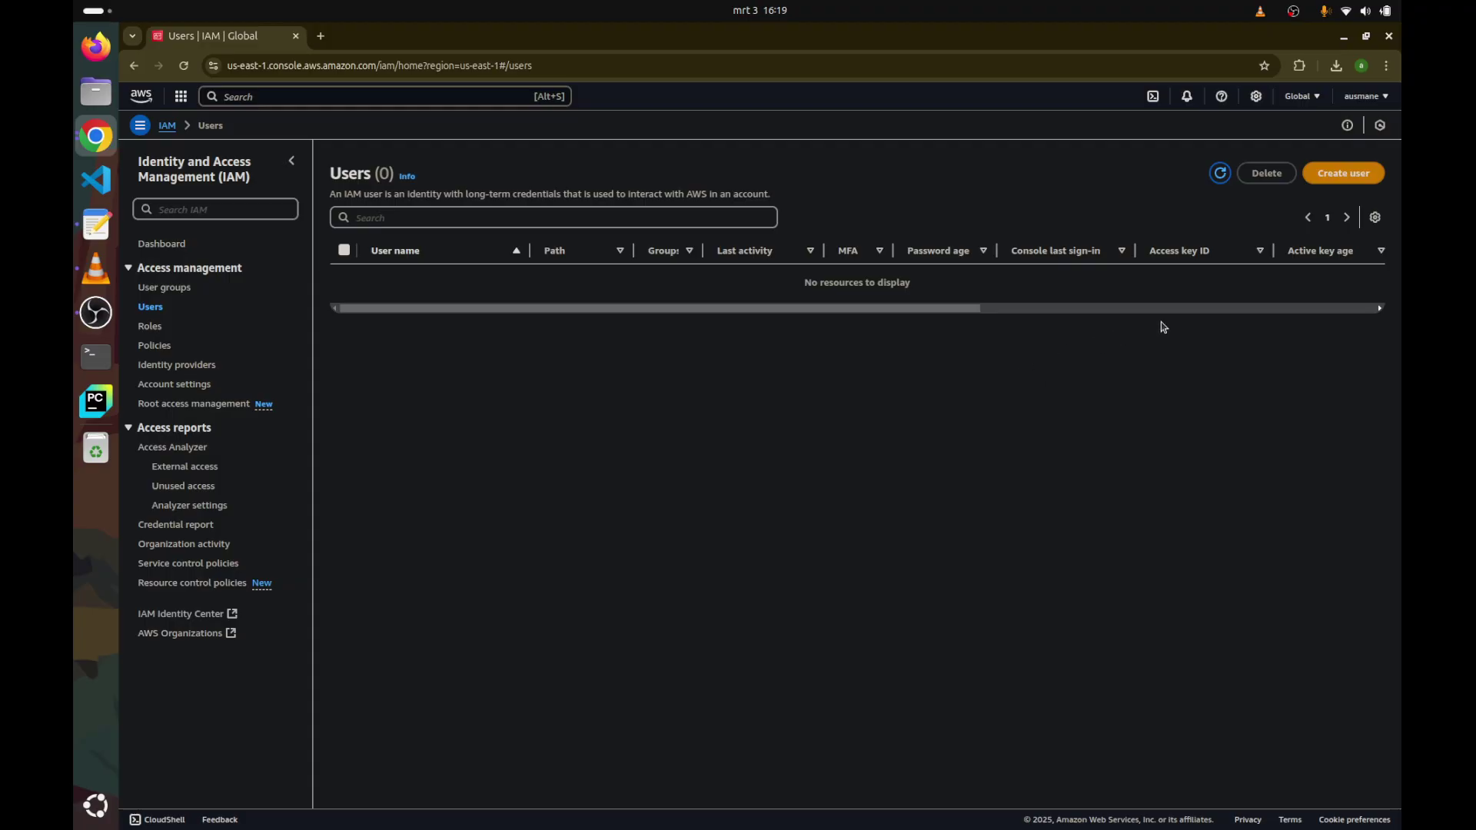
Start creating a new user and enter the person's first name as the user name
{"action": "left_click", "coordinate": [1342, 174]}
{"action": "left_click", "coordinate": [751, 270]}
{"action": "type", "text": "dA"}
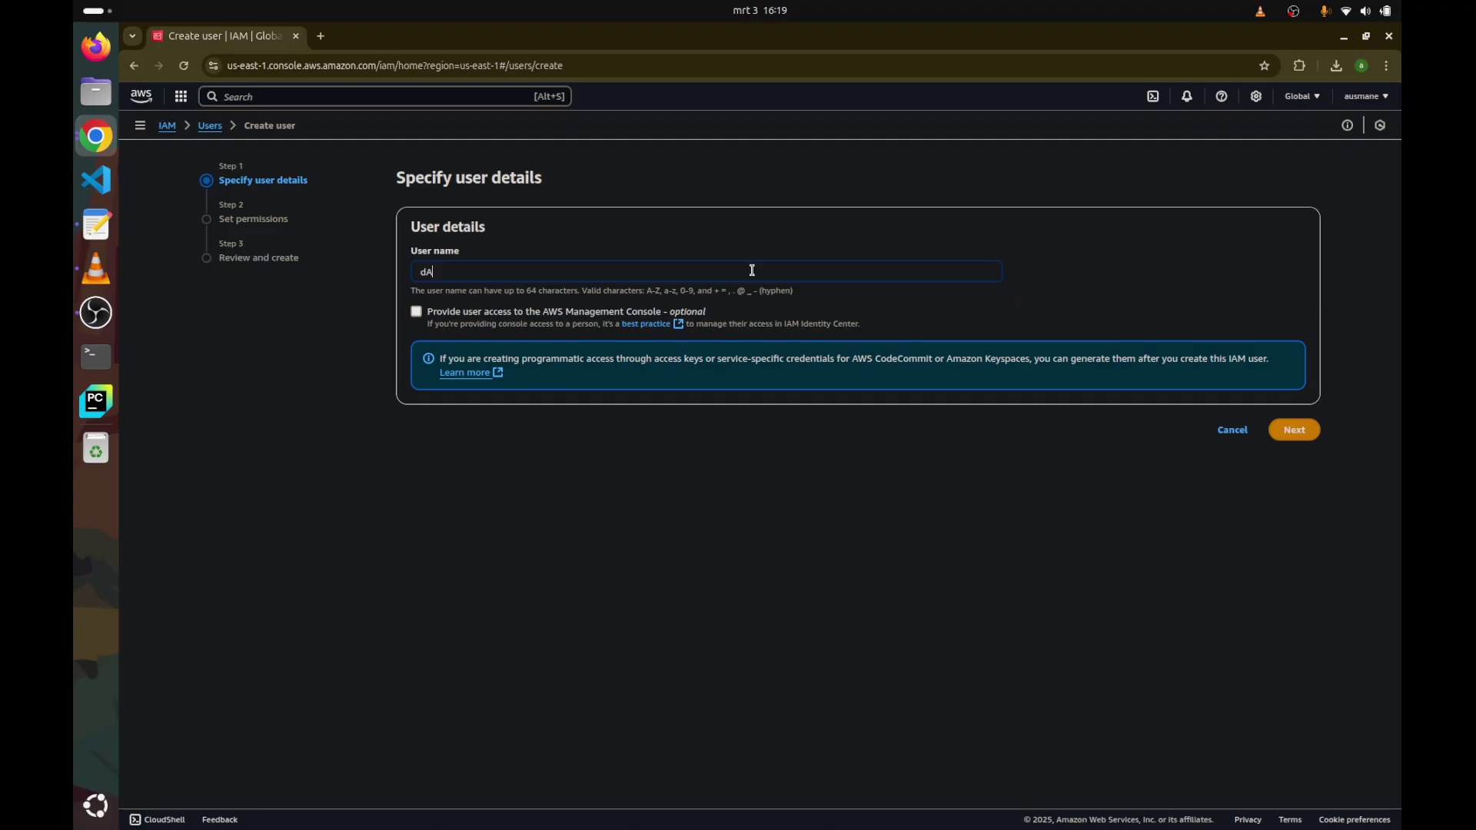
{"action": "type", "text": "NI"}
{"action": "key", "text": "BackSpace"}
{"action": "key", "text": "BackSpace"}
{"action": "key", "text": "BackSpace"}
{"action": "key", "text": "BackSpace"}
{"action": "type", "text": "Danielle"}
Give the user AWS Management Console access as an IAM user, and enter a custom console password with its characters shown
{"action": "left_click", "coordinate": [477, 315]}
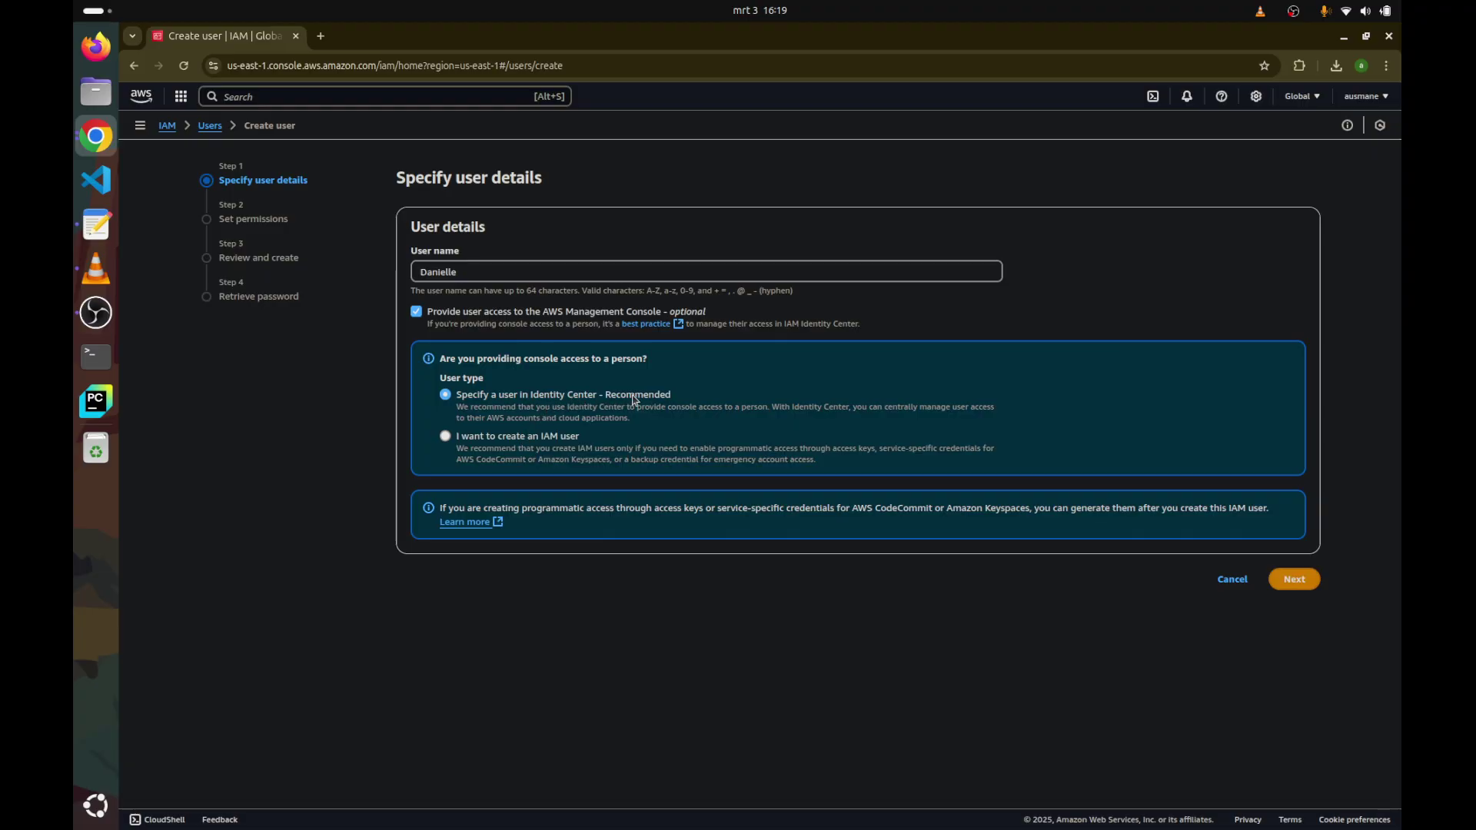
{"action": "left_click", "coordinate": [536, 442]}
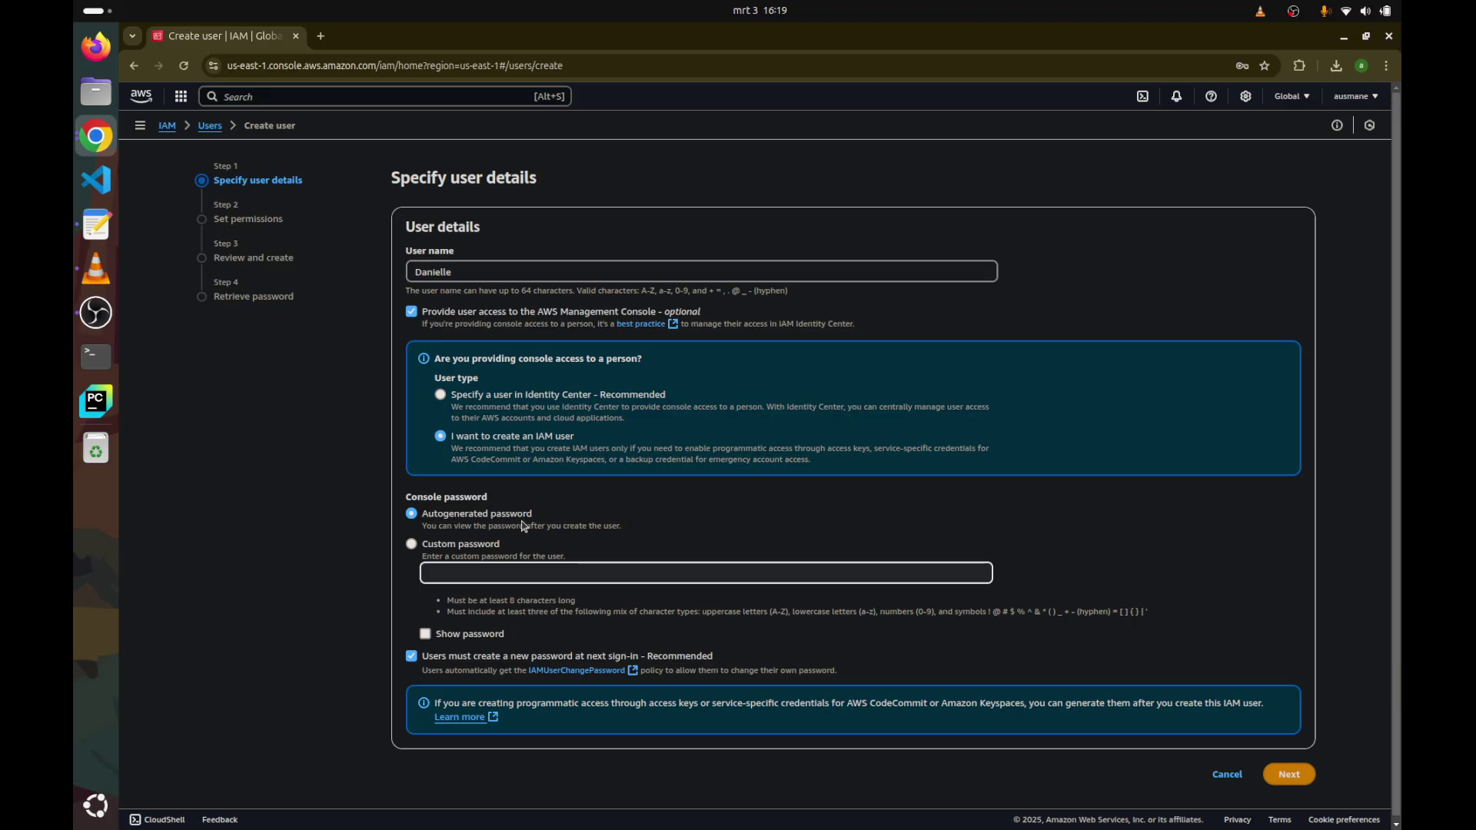
{"action": "left_click", "coordinate": [470, 549]}
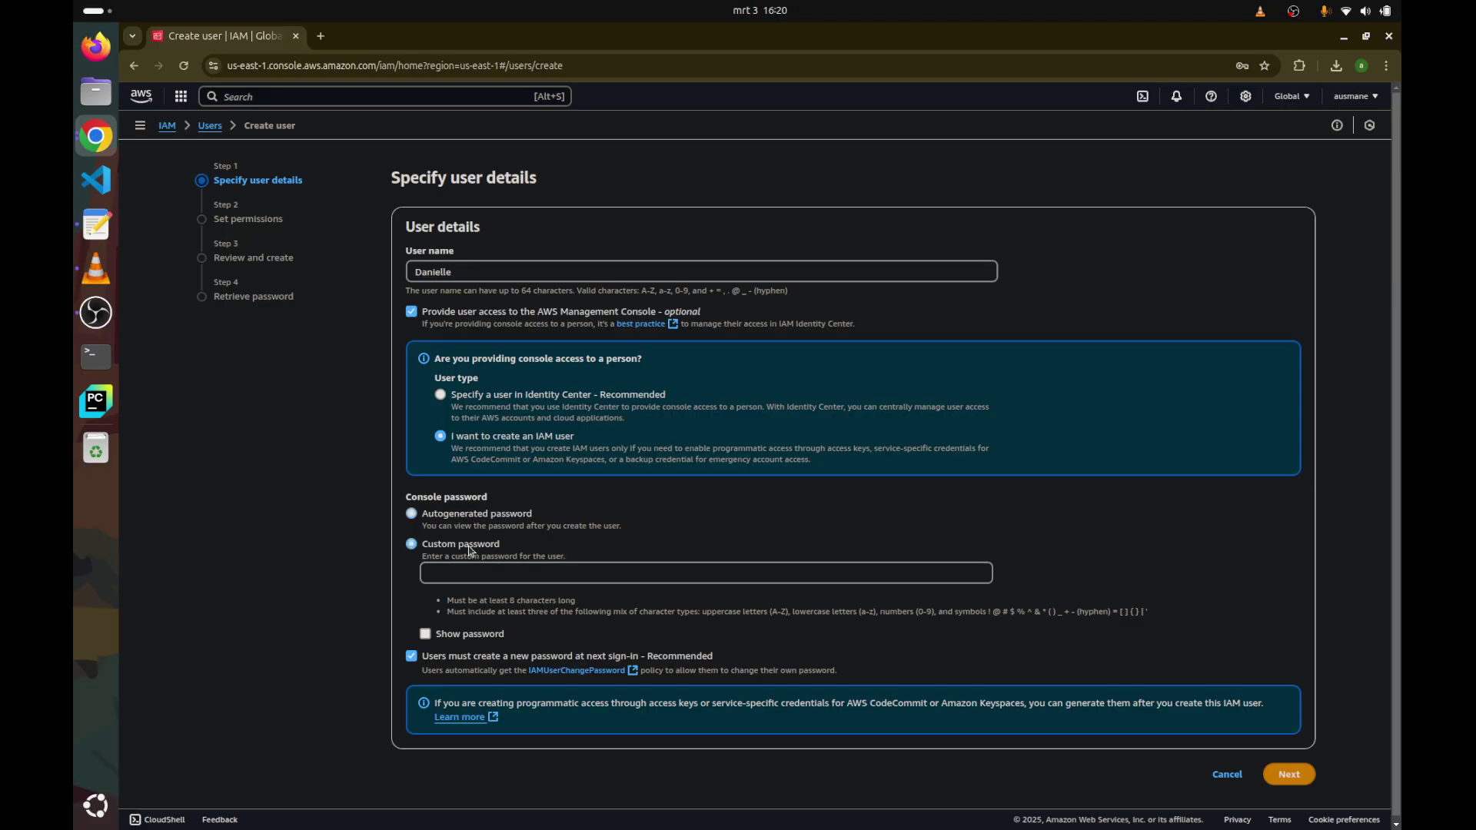
{"action": "left_click", "coordinate": [508, 575]}
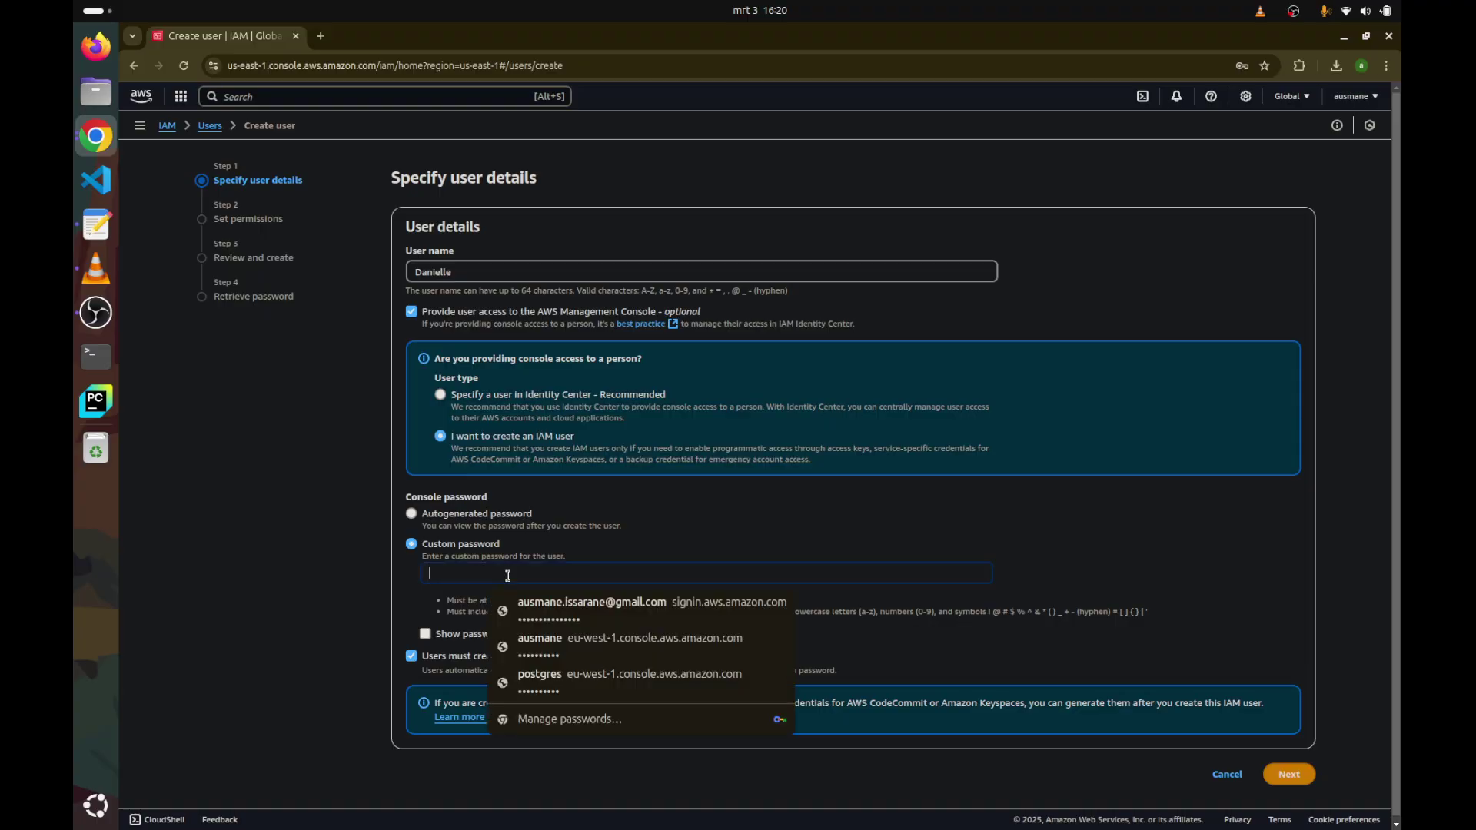
{"action": "key", "text": "Escape"}
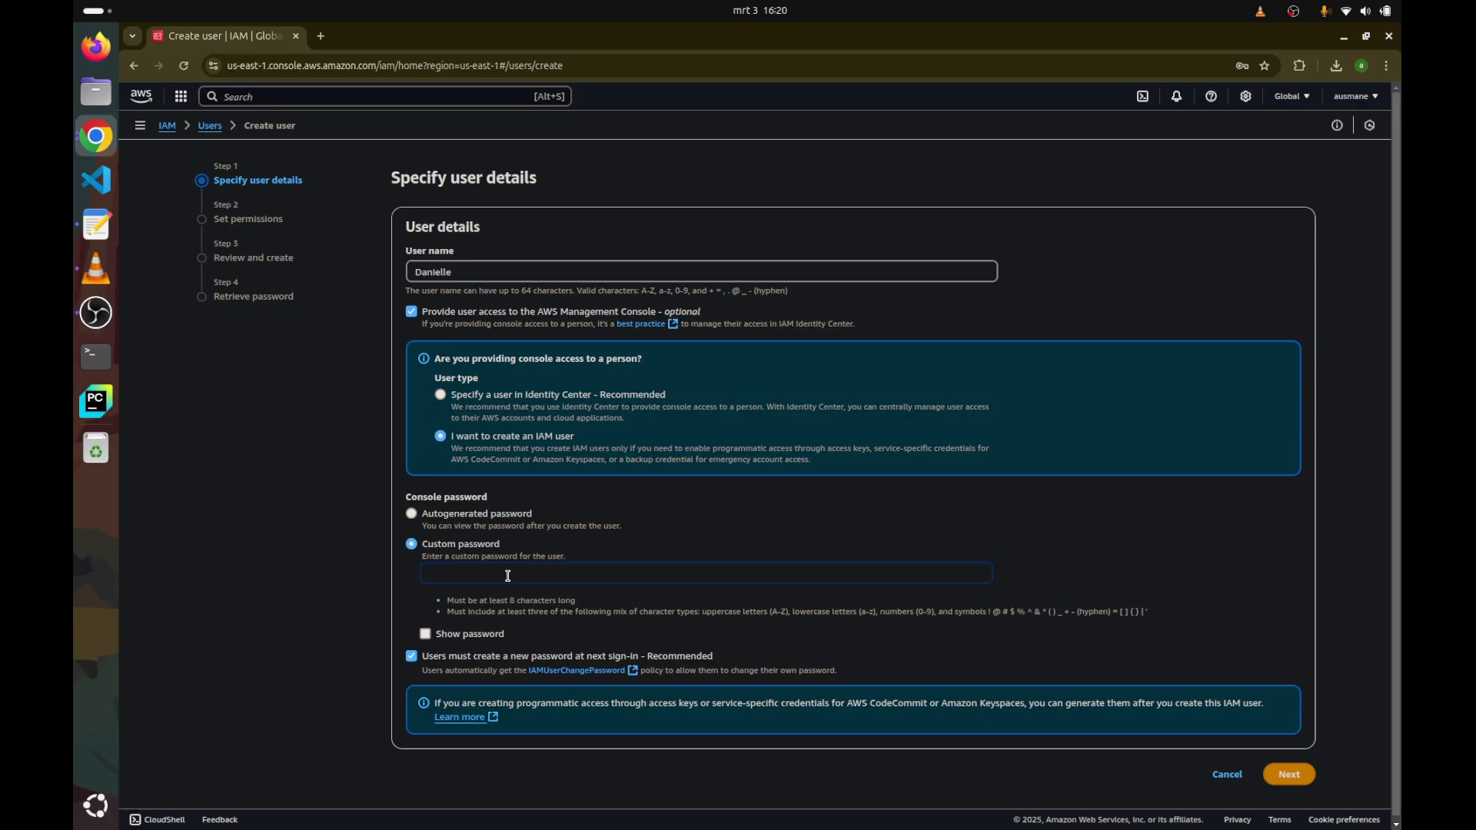
{"action": "type", "text": "••••••••"}
{"action": "left_click", "coordinate": [459, 637]}
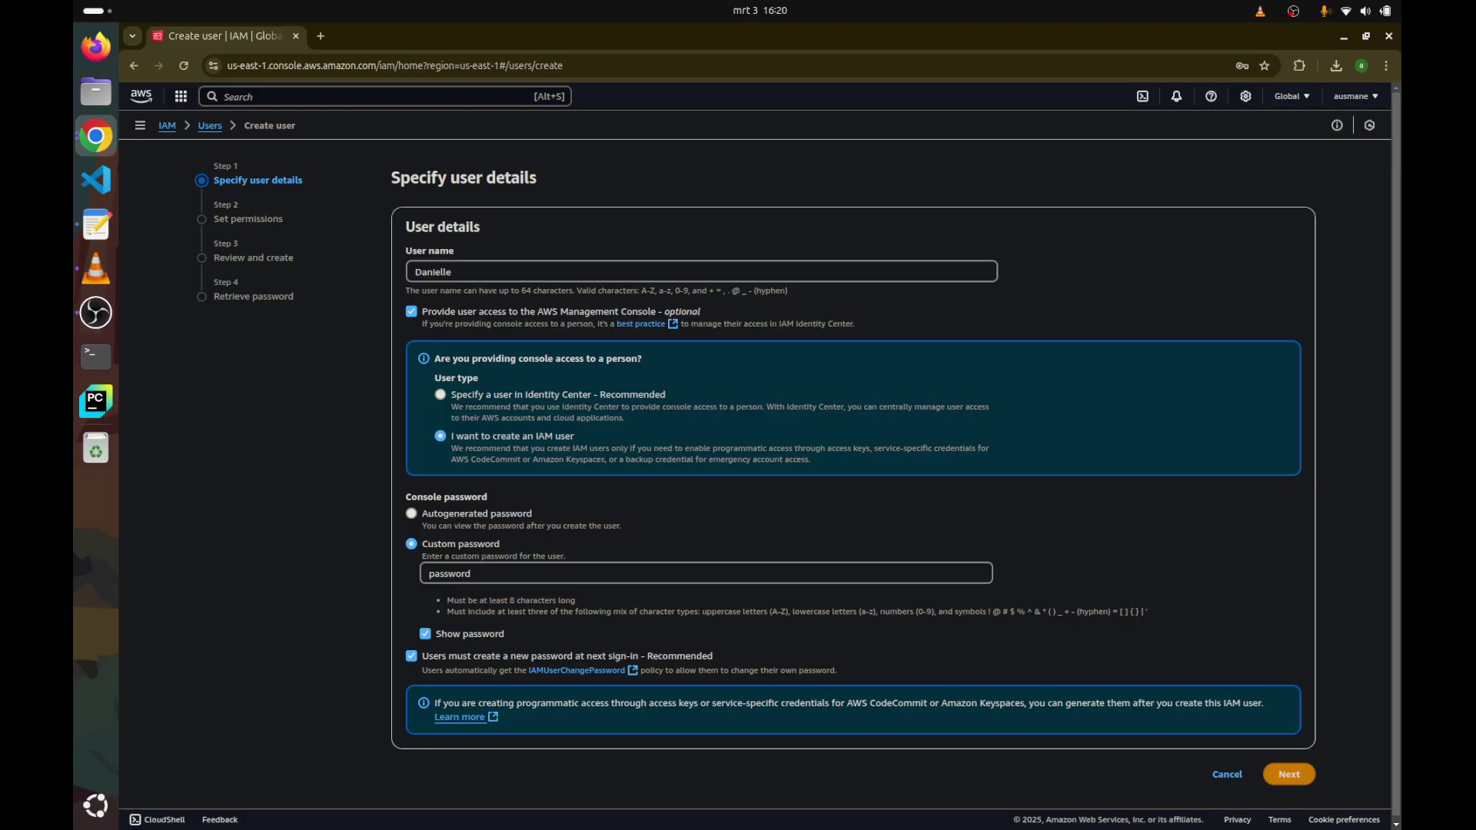
Remove the requirement to create a new password at next sign-in and proceed to setting permissions
{"action": "left_click", "coordinate": [411, 656]}
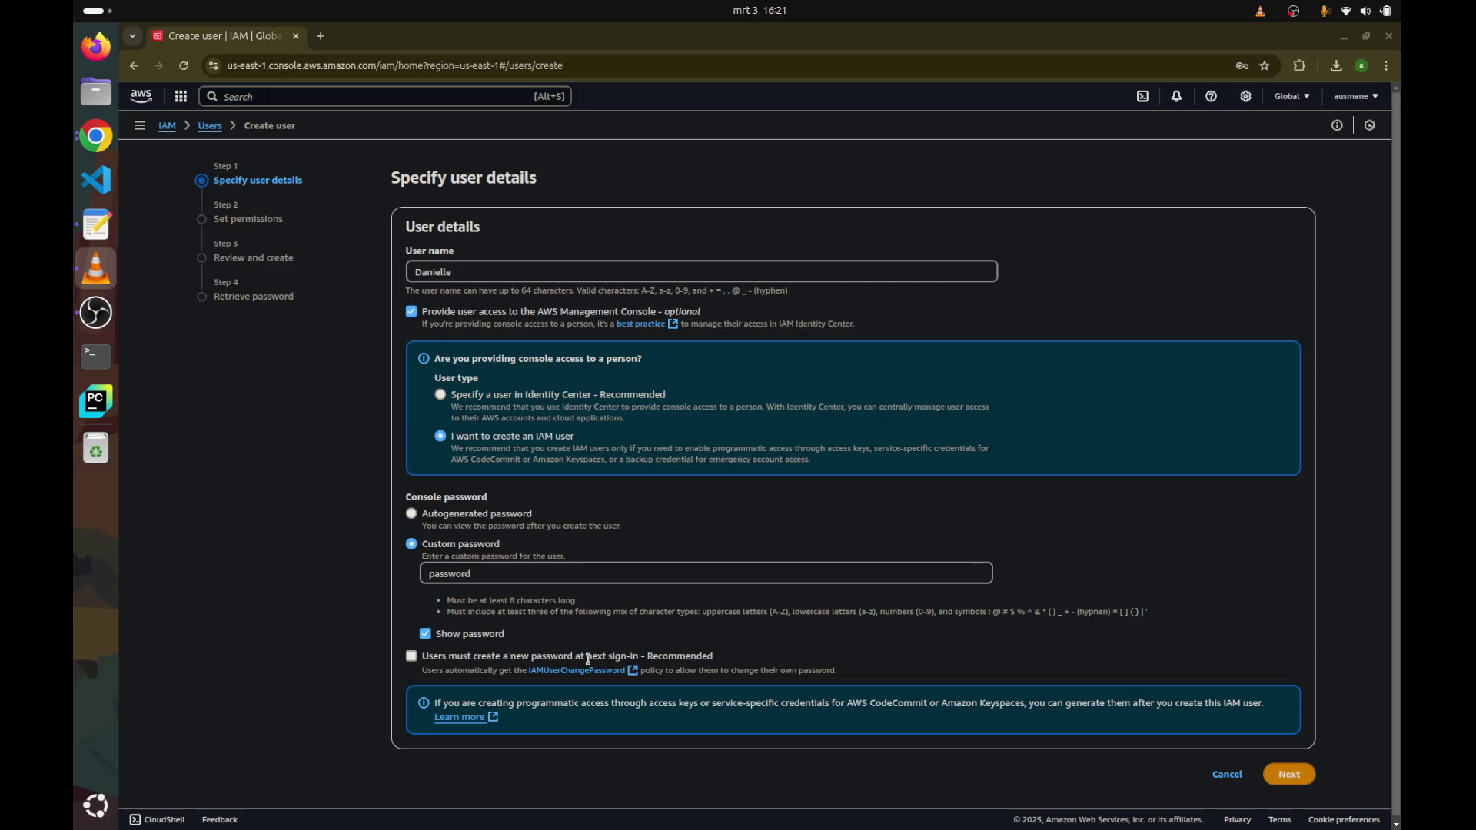
{"action": "left_click", "coordinate": [1297, 777]}
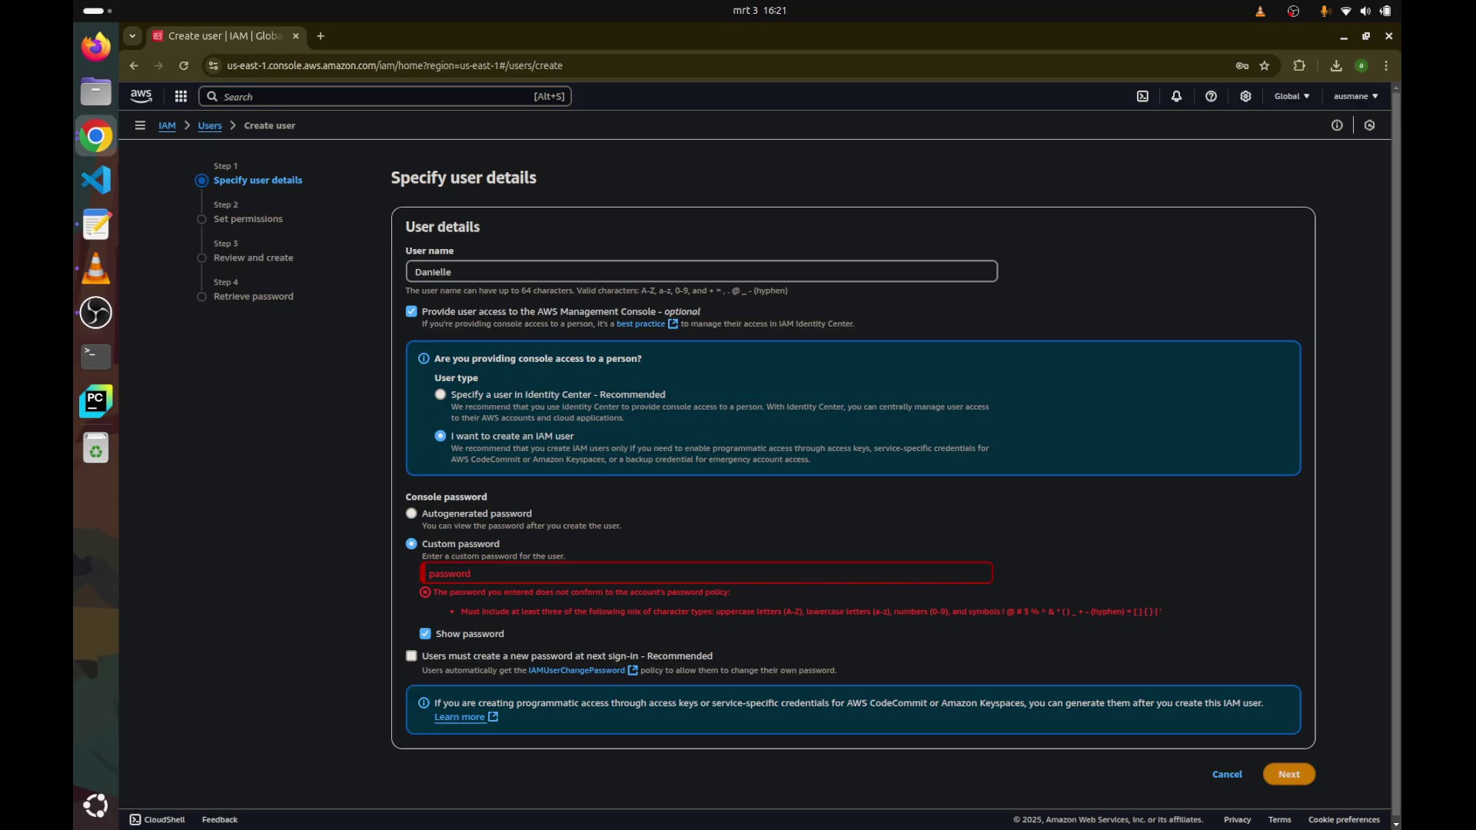
{"action": "key", "text": "alt+Tab"}
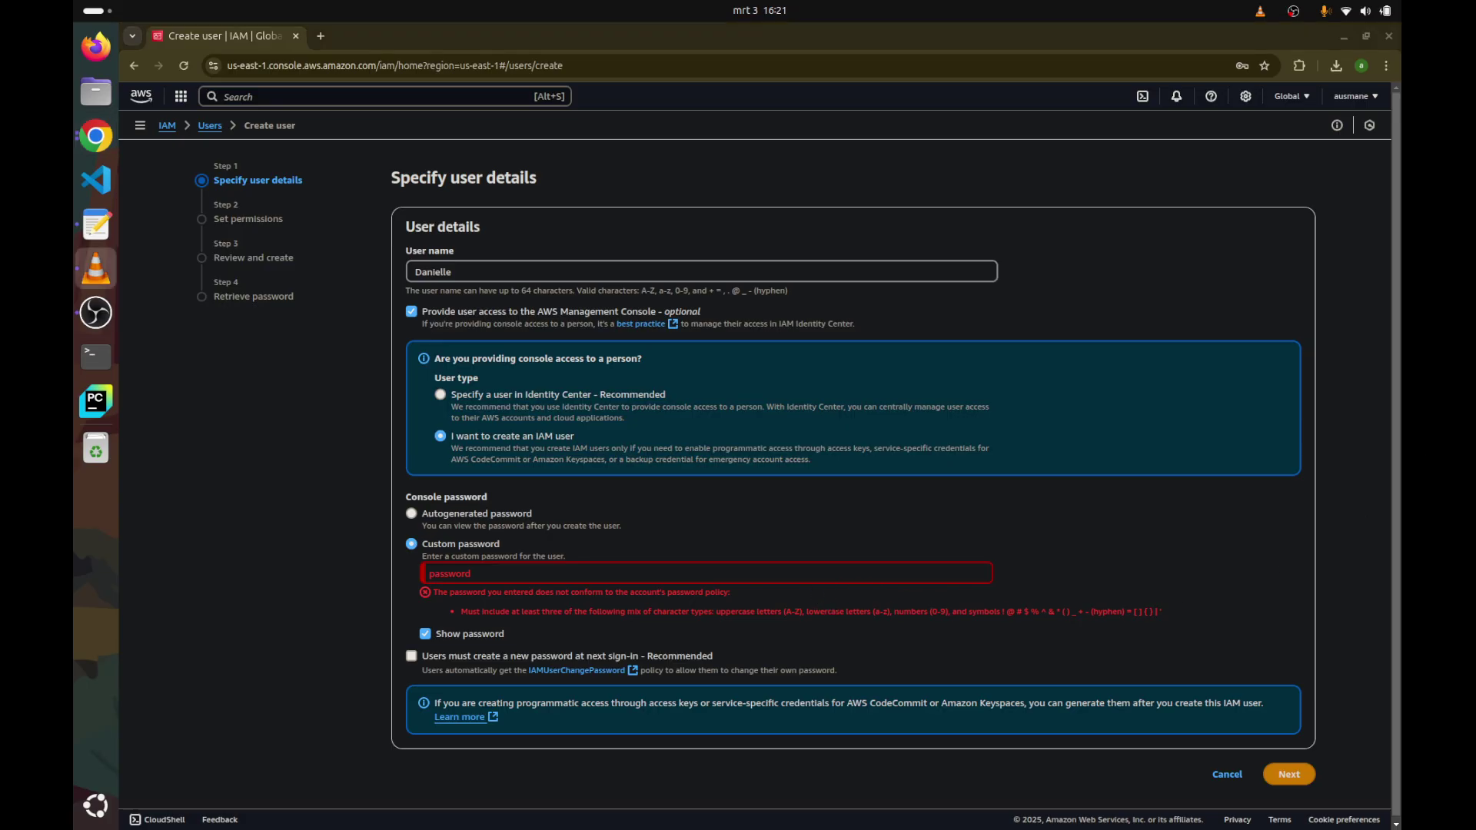
{"action": "key", "text": "alt+Tab"}
{"action": "left_click", "coordinate": [1294, 731]}
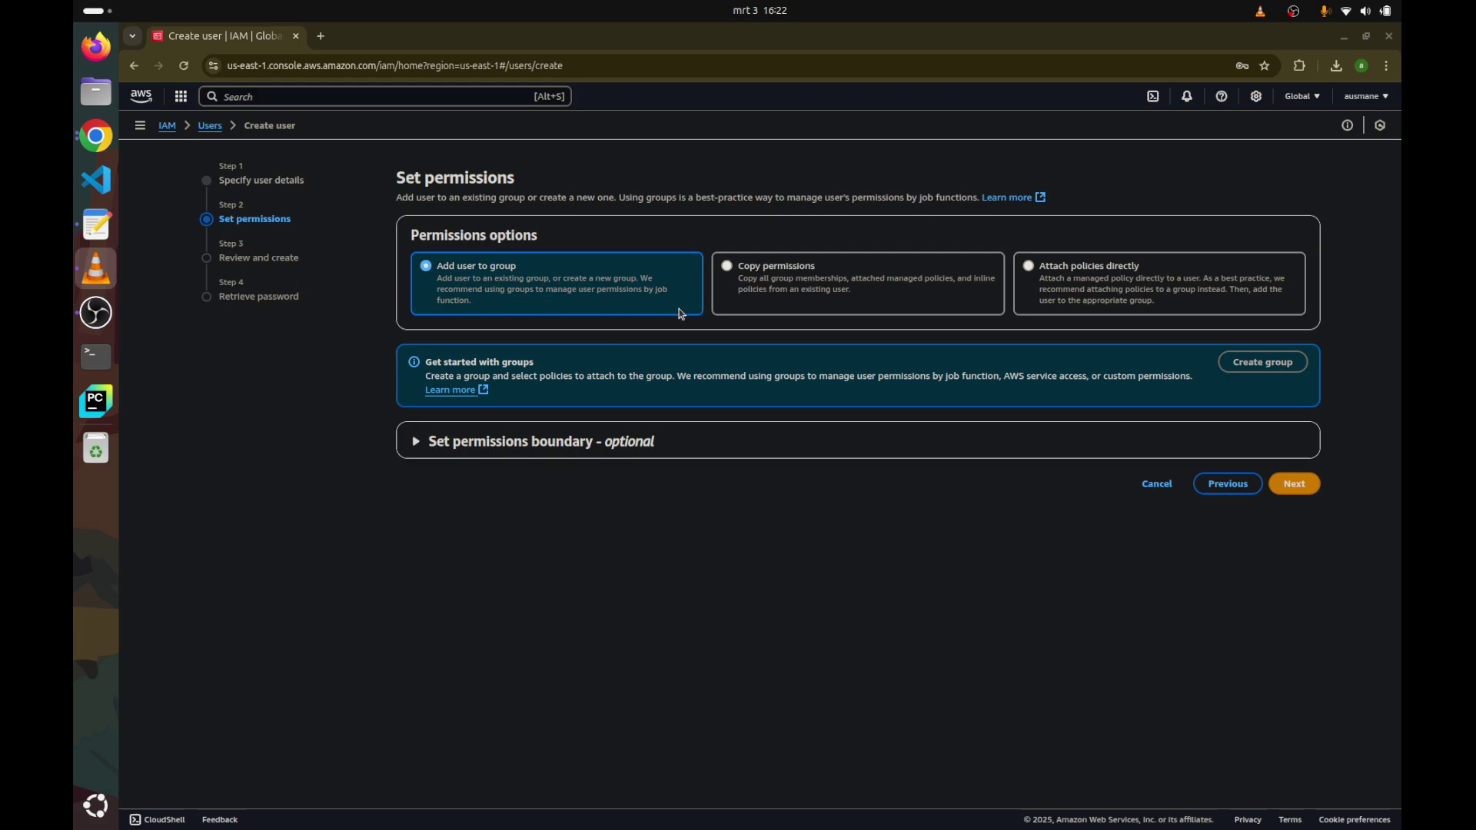
Create a user group named admin with the AdministratorAccess policy attached
{"action": "left_click", "coordinate": [1263, 362]}
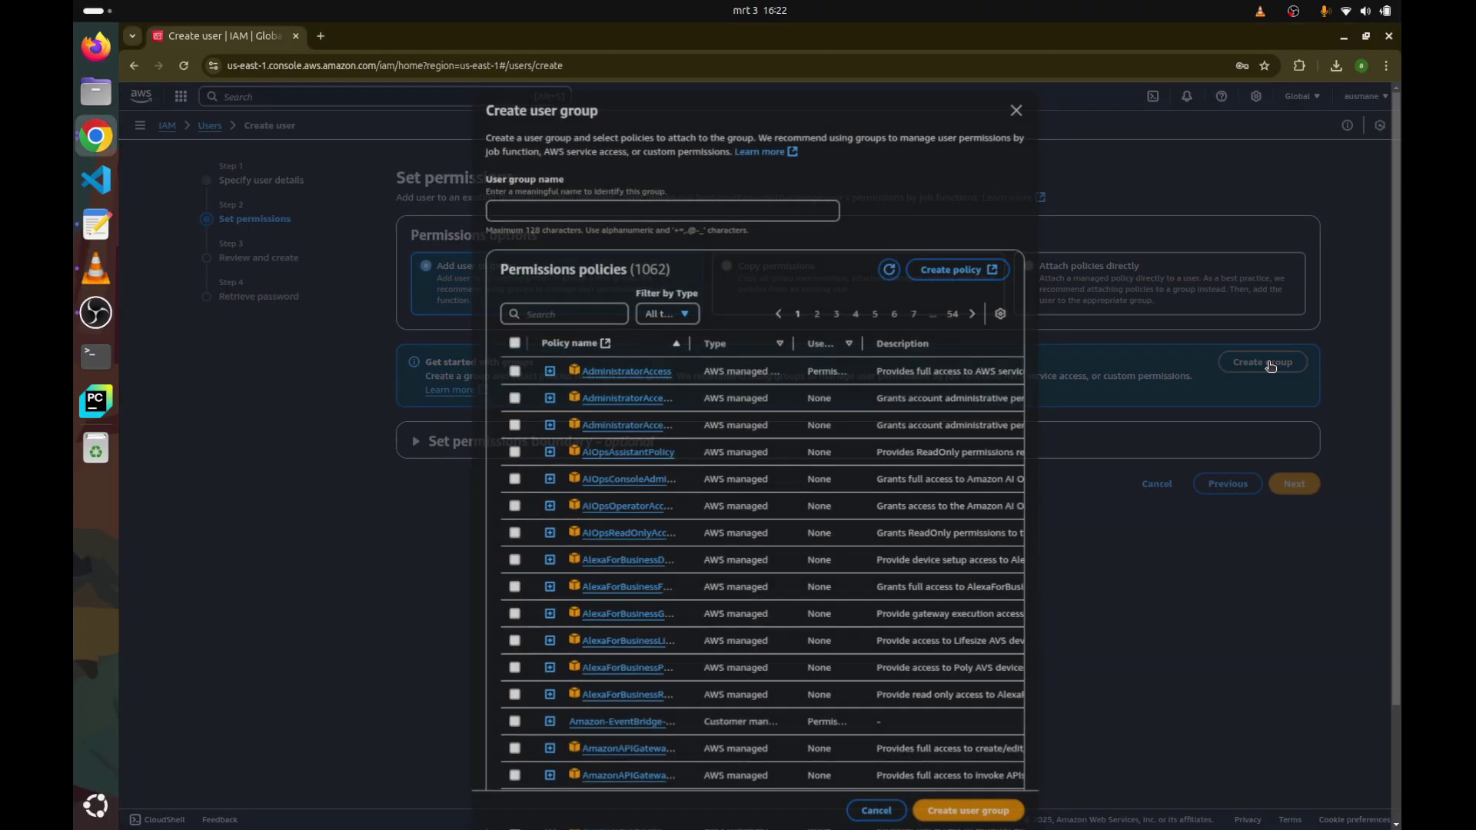
{"action": "left_click", "coordinate": [780, 214]}
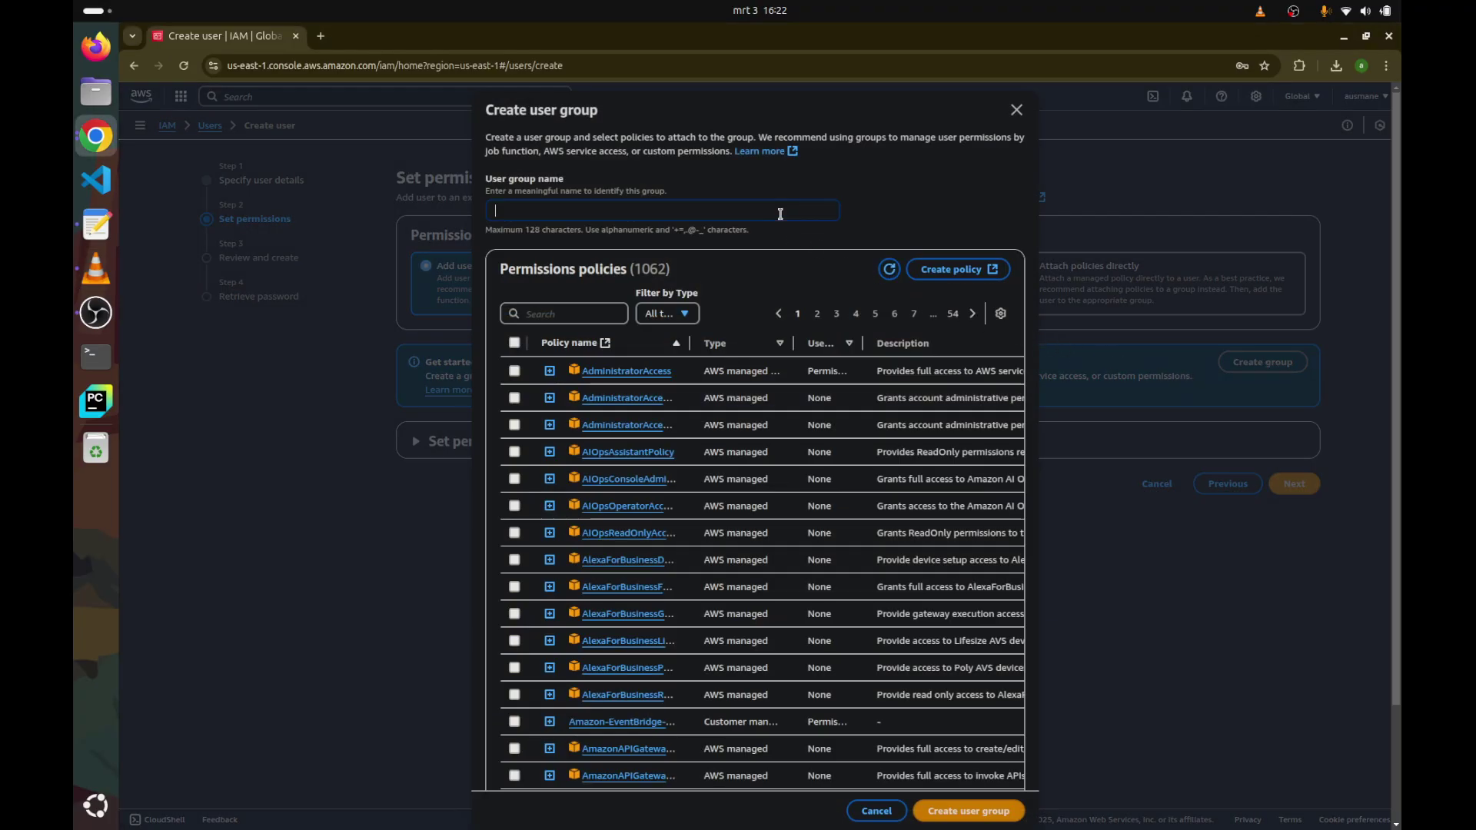
{"action": "type", "text": "admin"}
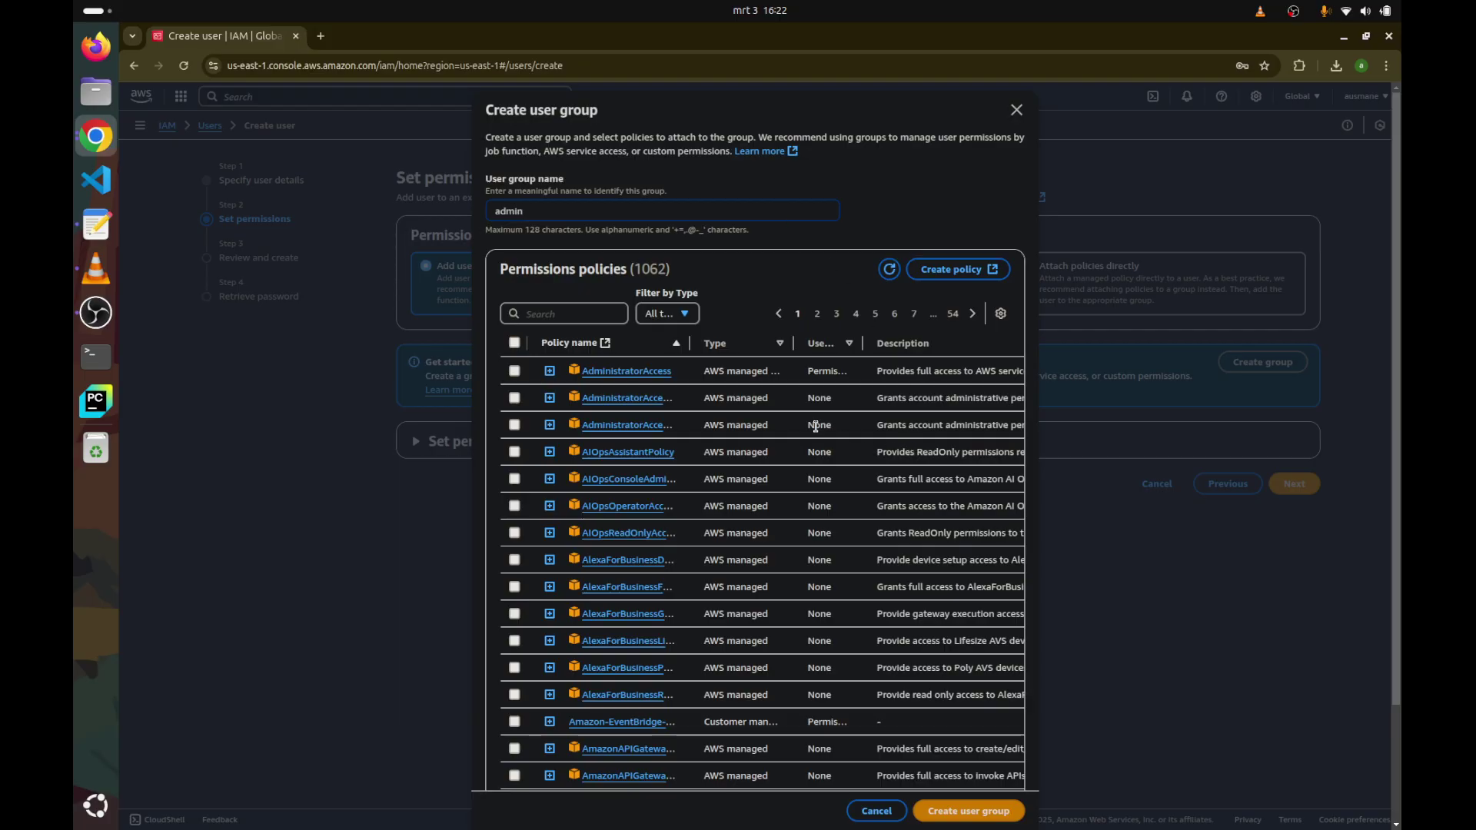
{"action": "left_click", "coordinate": [515, 372]}
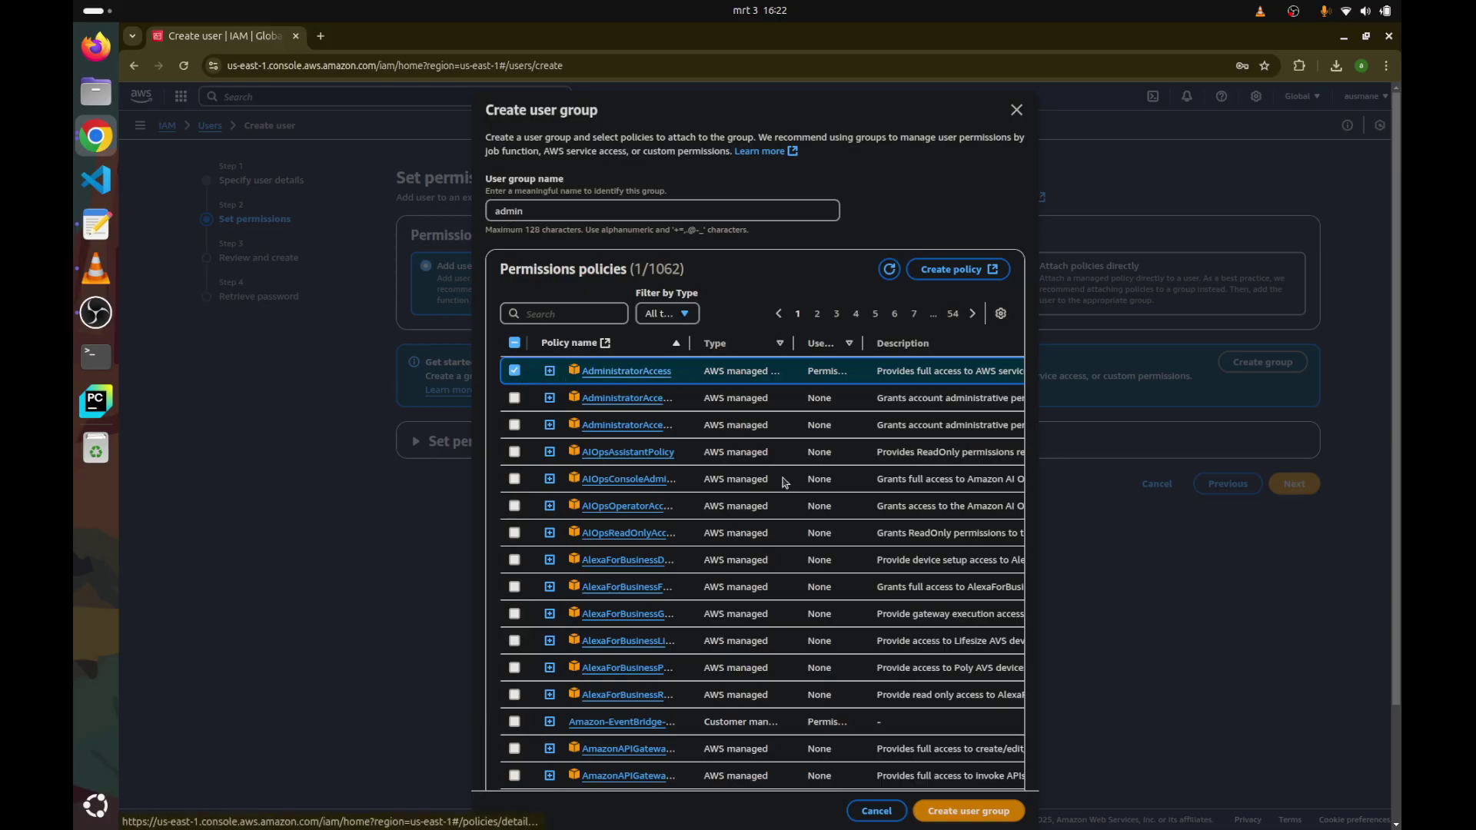
{"action": "left_click", "coordinate": [969, 813]}
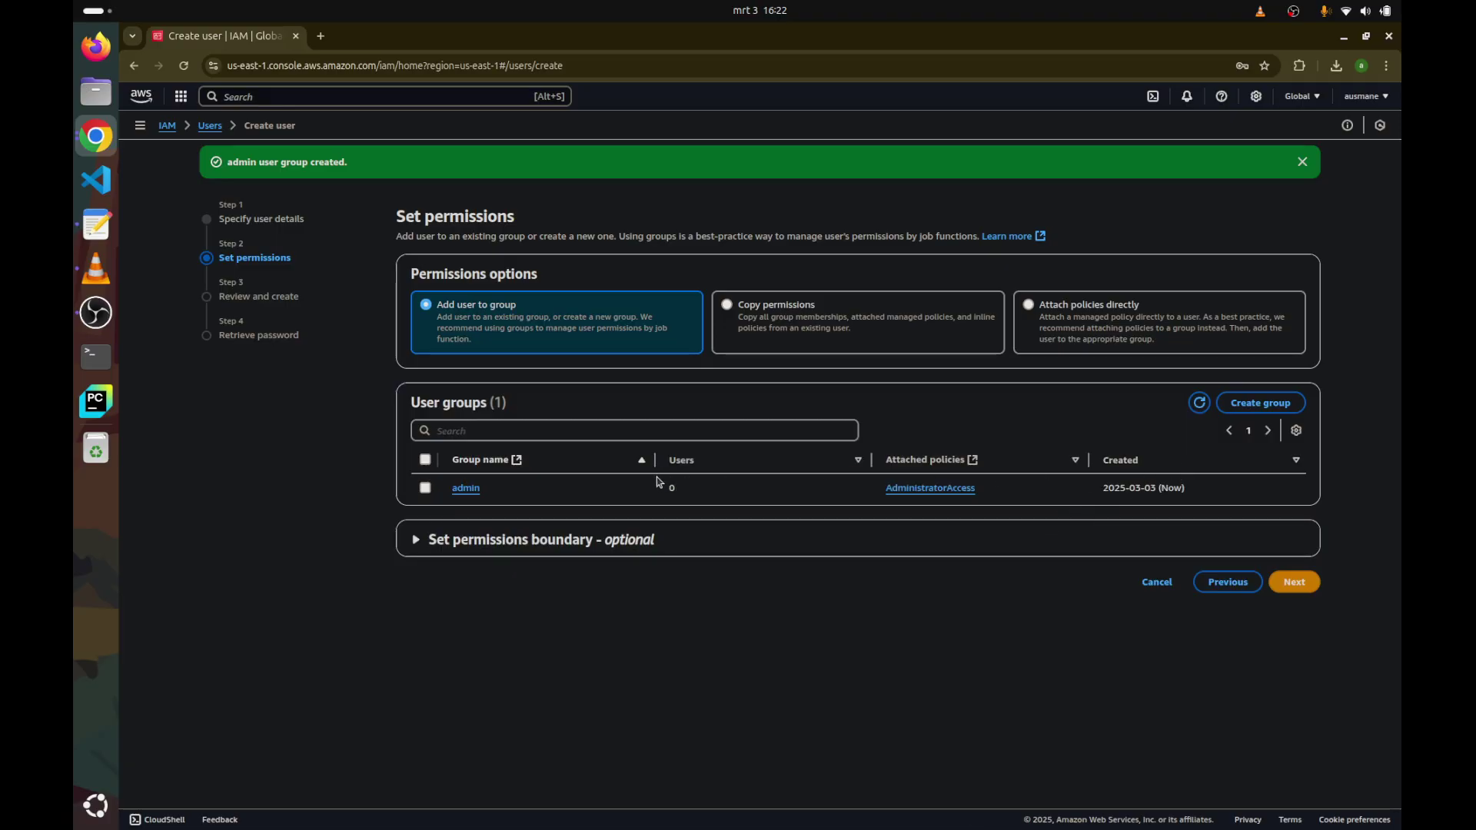
Add the user to the admin group and continue to the review of the user details
{"action": "left_click", "coordinate": [426, 489]}
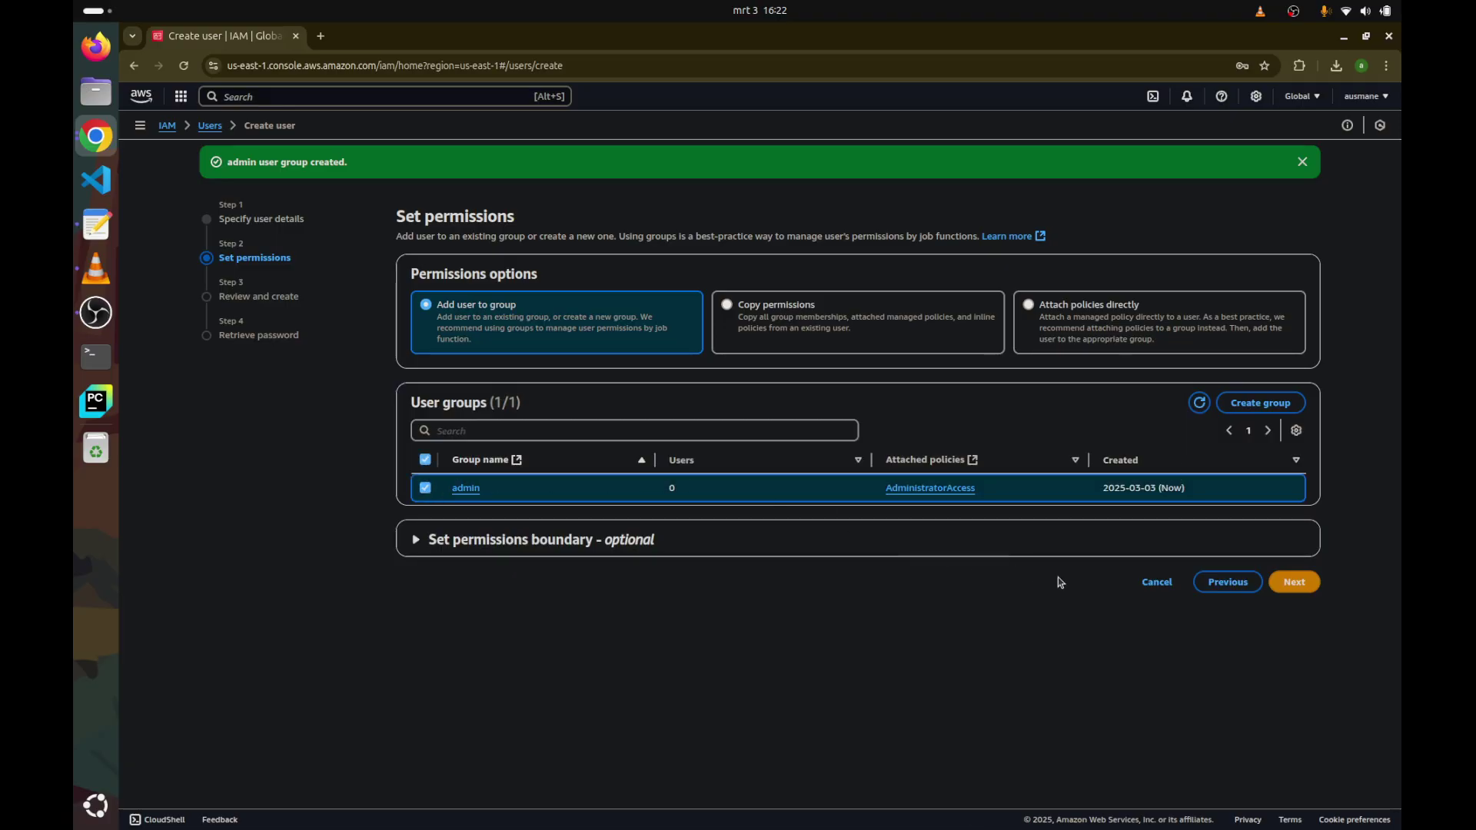
{"action": "left_click", "coordinate": [1290, 583]}
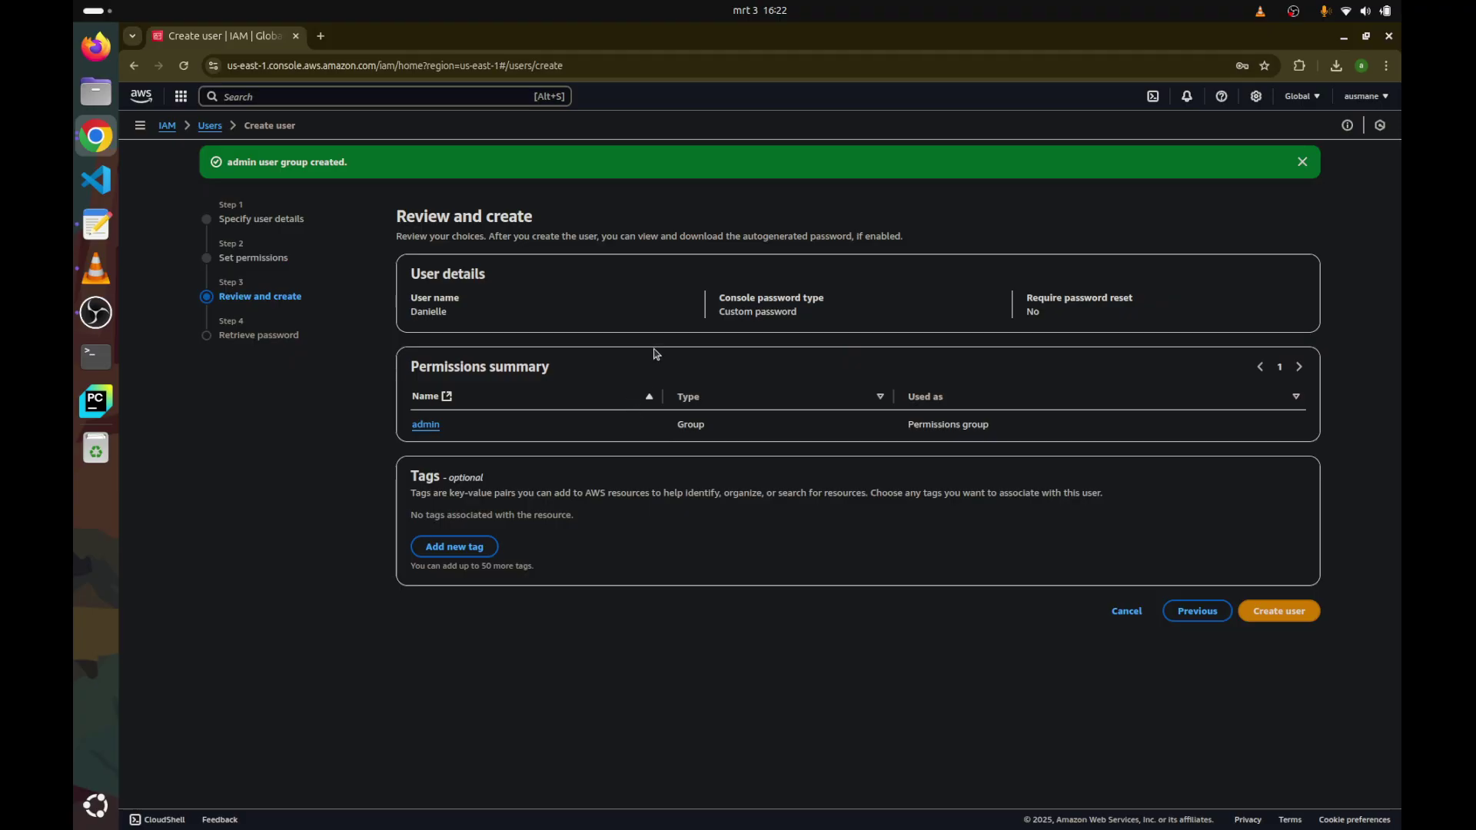
{"action": "double_click", "coordinate": [424, 313]}
{"action": "left_click", "coordinate": [581, 548]}
Add a tag with key Department and value Marketing, and create the user
{"action": "left_click", "coordinate": [473, 558]}
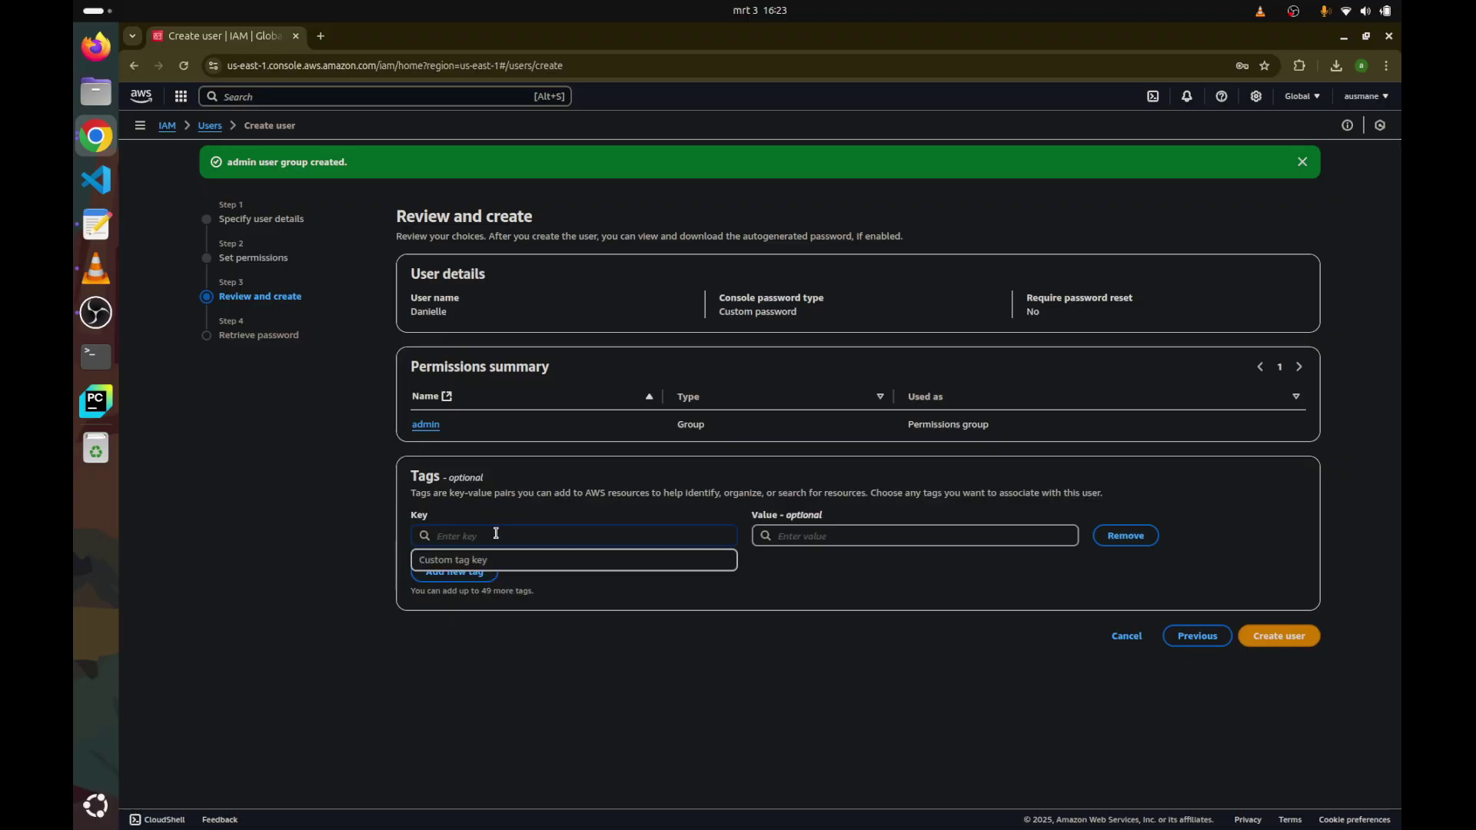
{"action": "type", "text": "Departmen"}
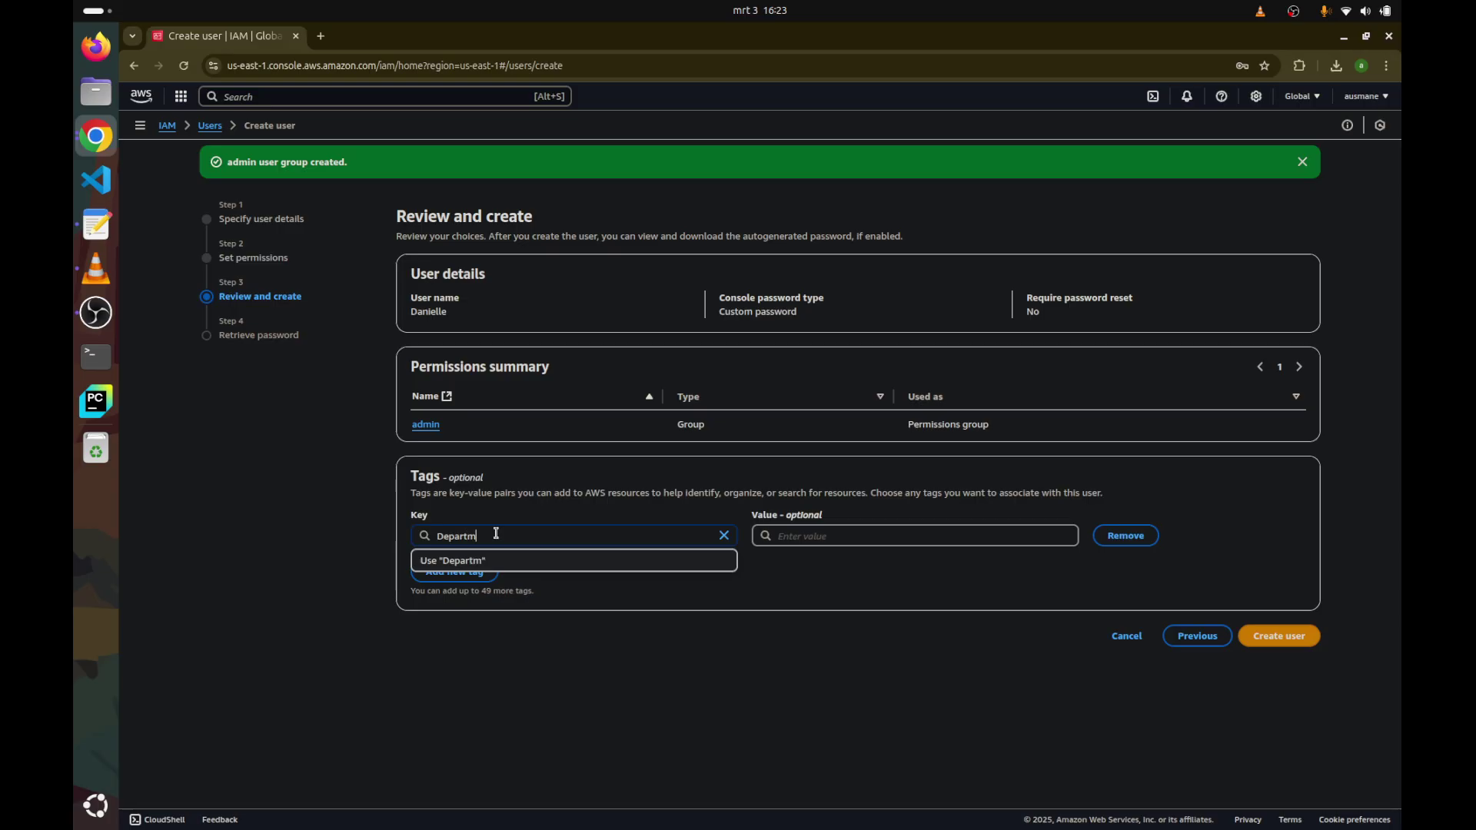
{"action": "key", "text": "Tab"}
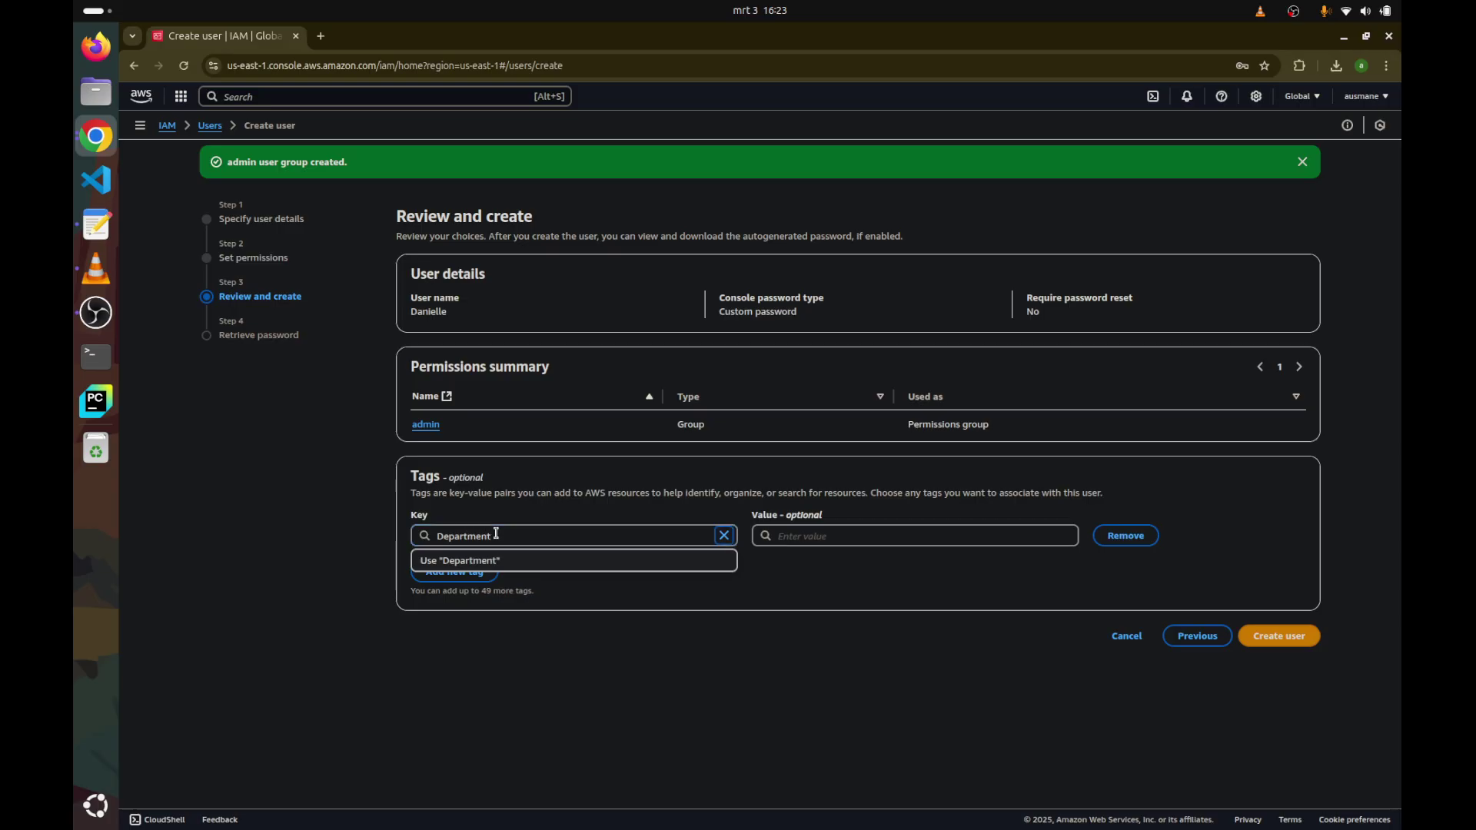
{"action": "key", "text": "Tab"}
{"action": "type", "text": "M"}
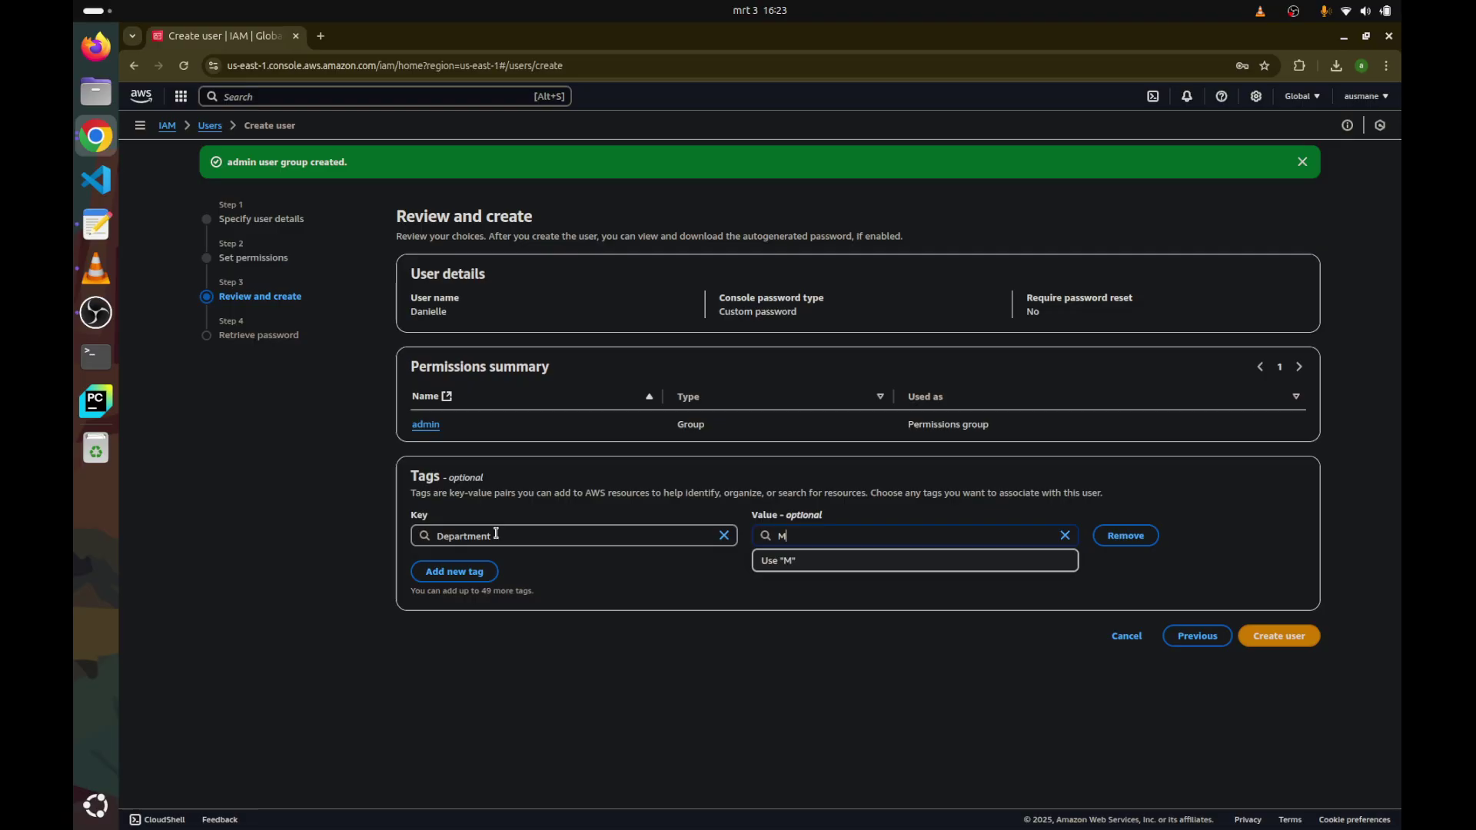
{"action": "type", "text": "arketing"}
{"action": "left_click", "coordinate": [1170, 587]}
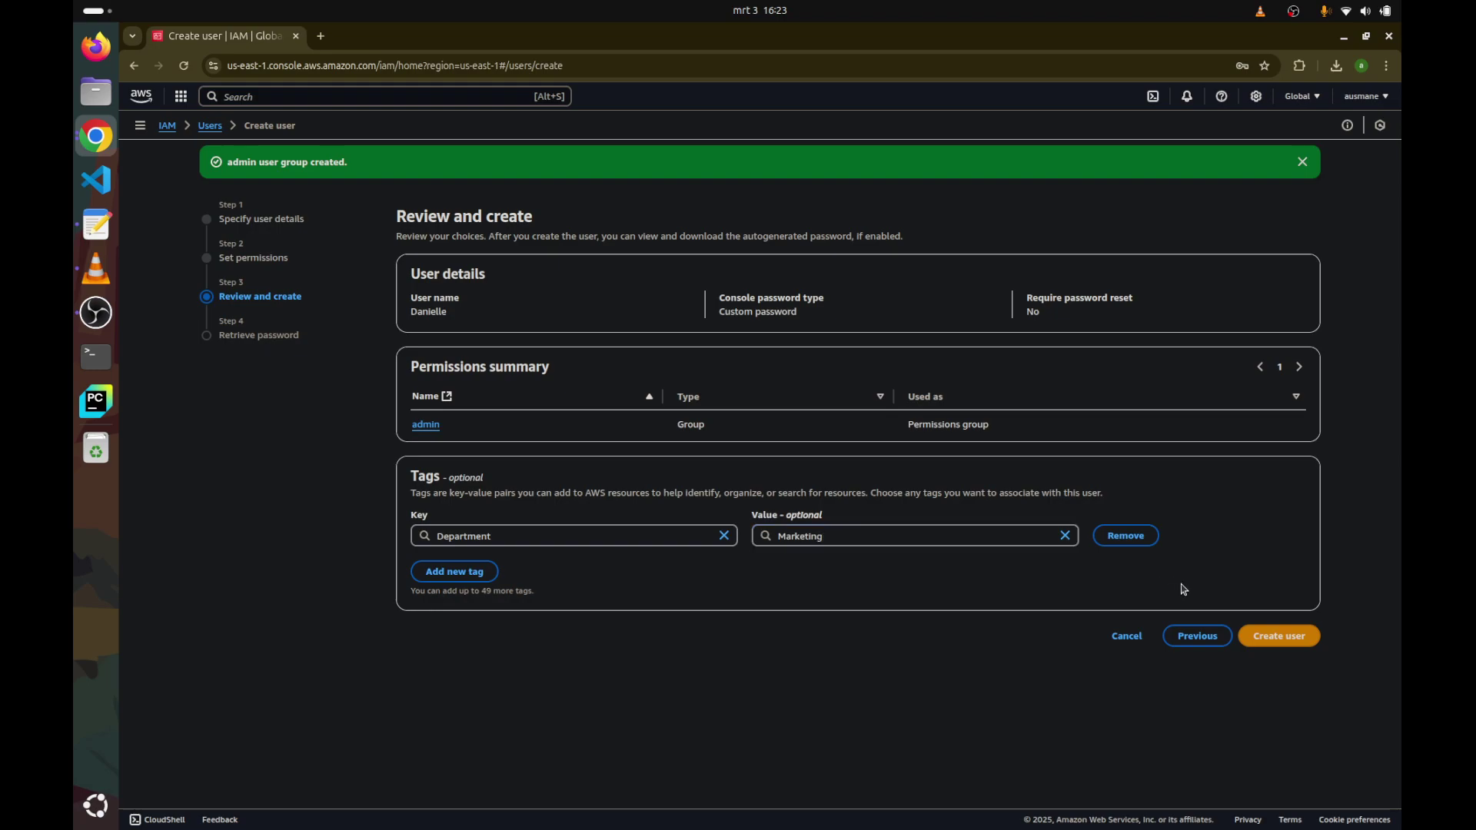
{"action": "left_click", "coordinate": [1299, 638]}
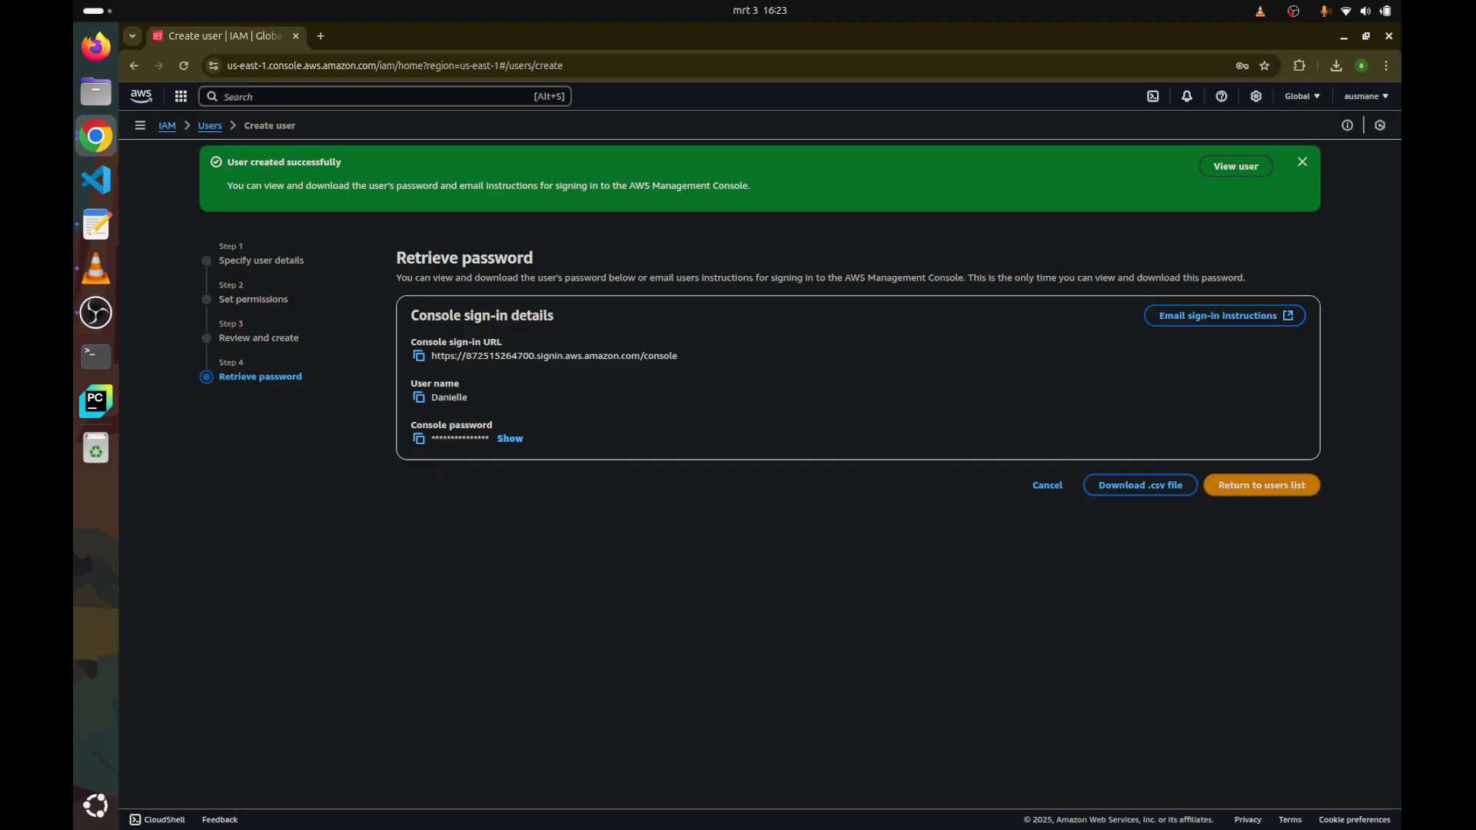
Download the new user's console sign-in details as a .csv file
{"action": "left_click", "coordinate": [96, 267]}
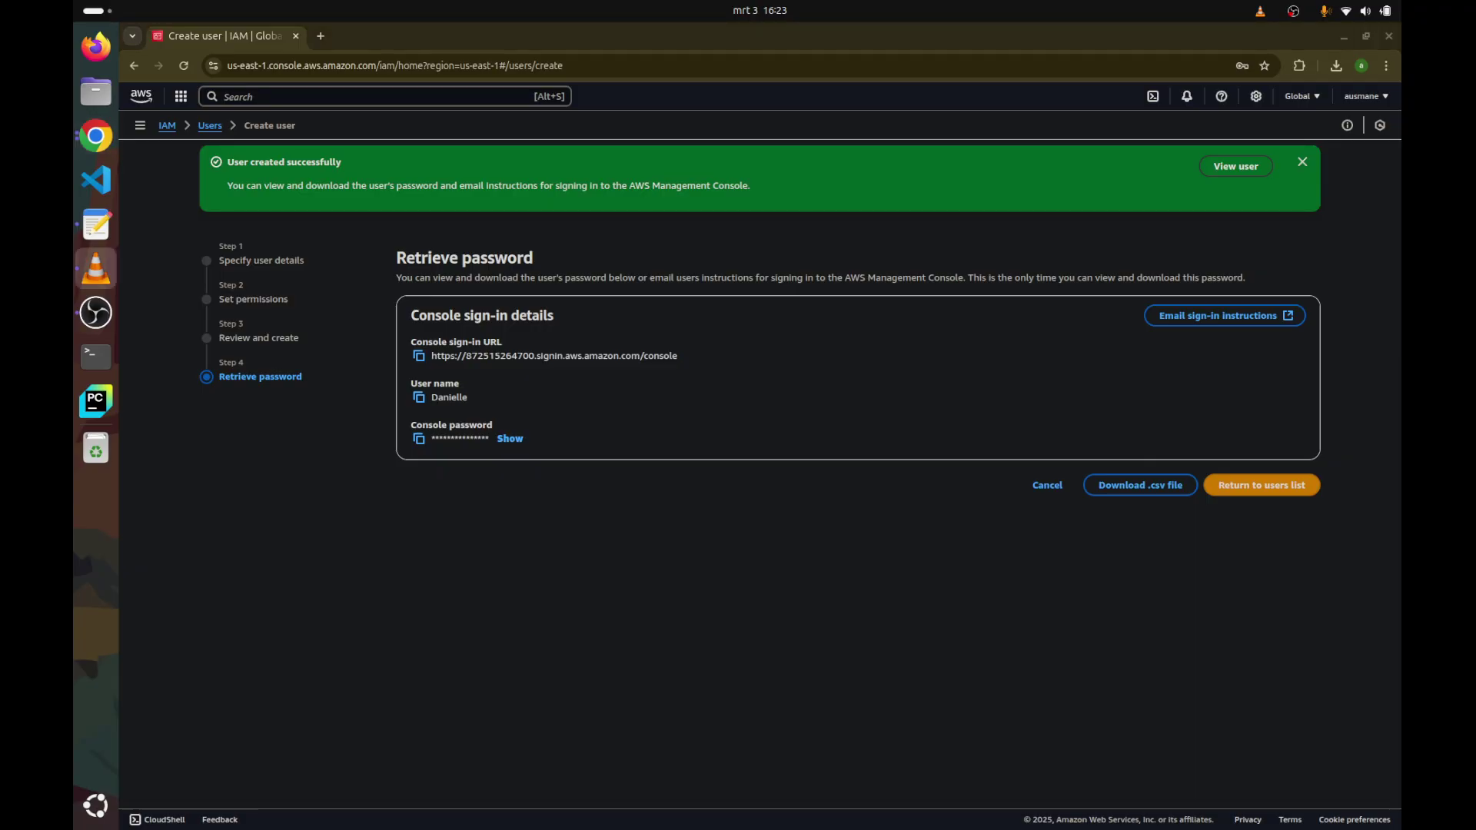
{"action": "left_click", "coordinate": [1169, 487]}
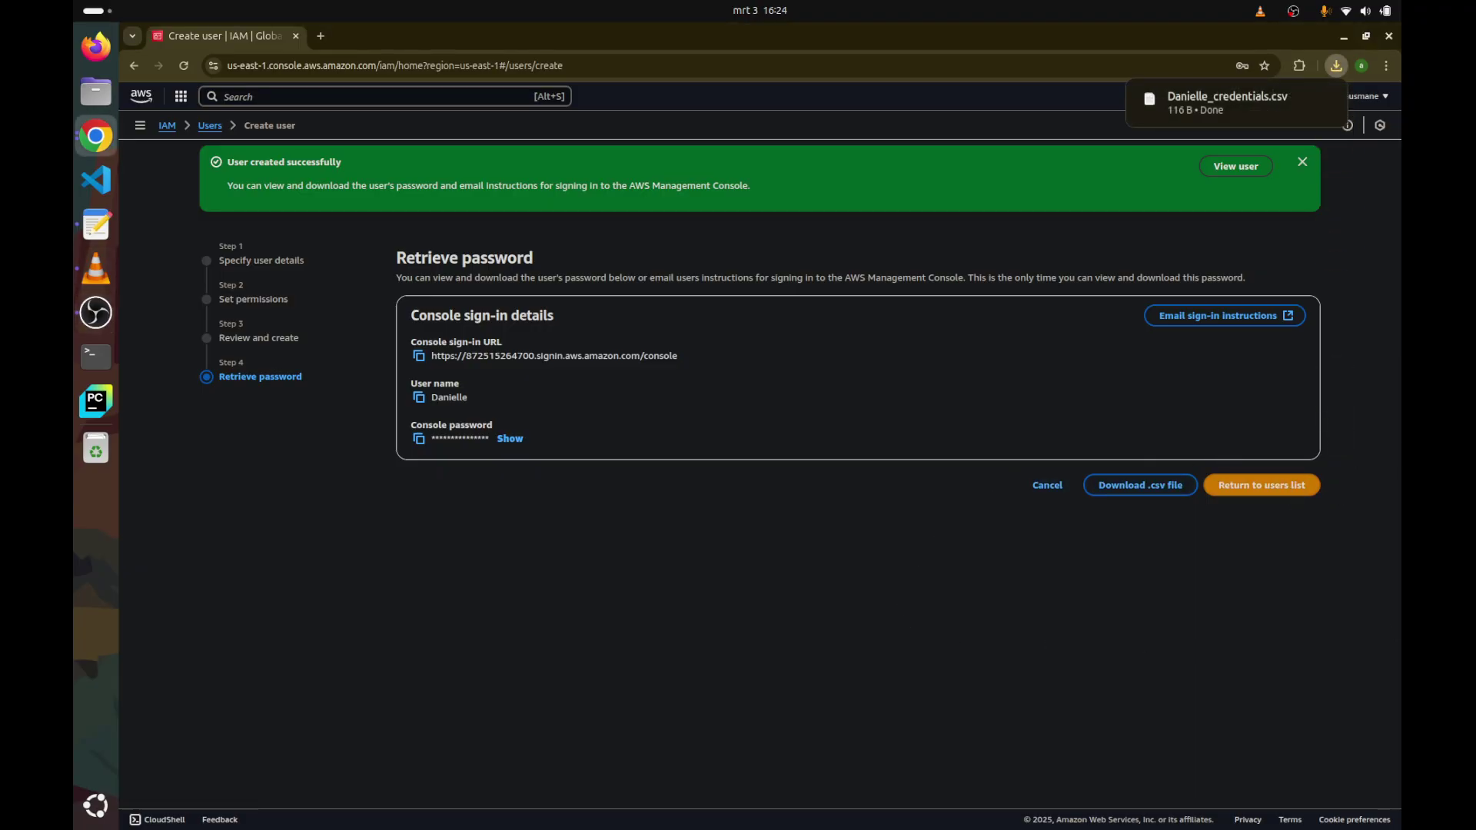
{"action": "mouse_move", "coordinate": [1230, 103]}
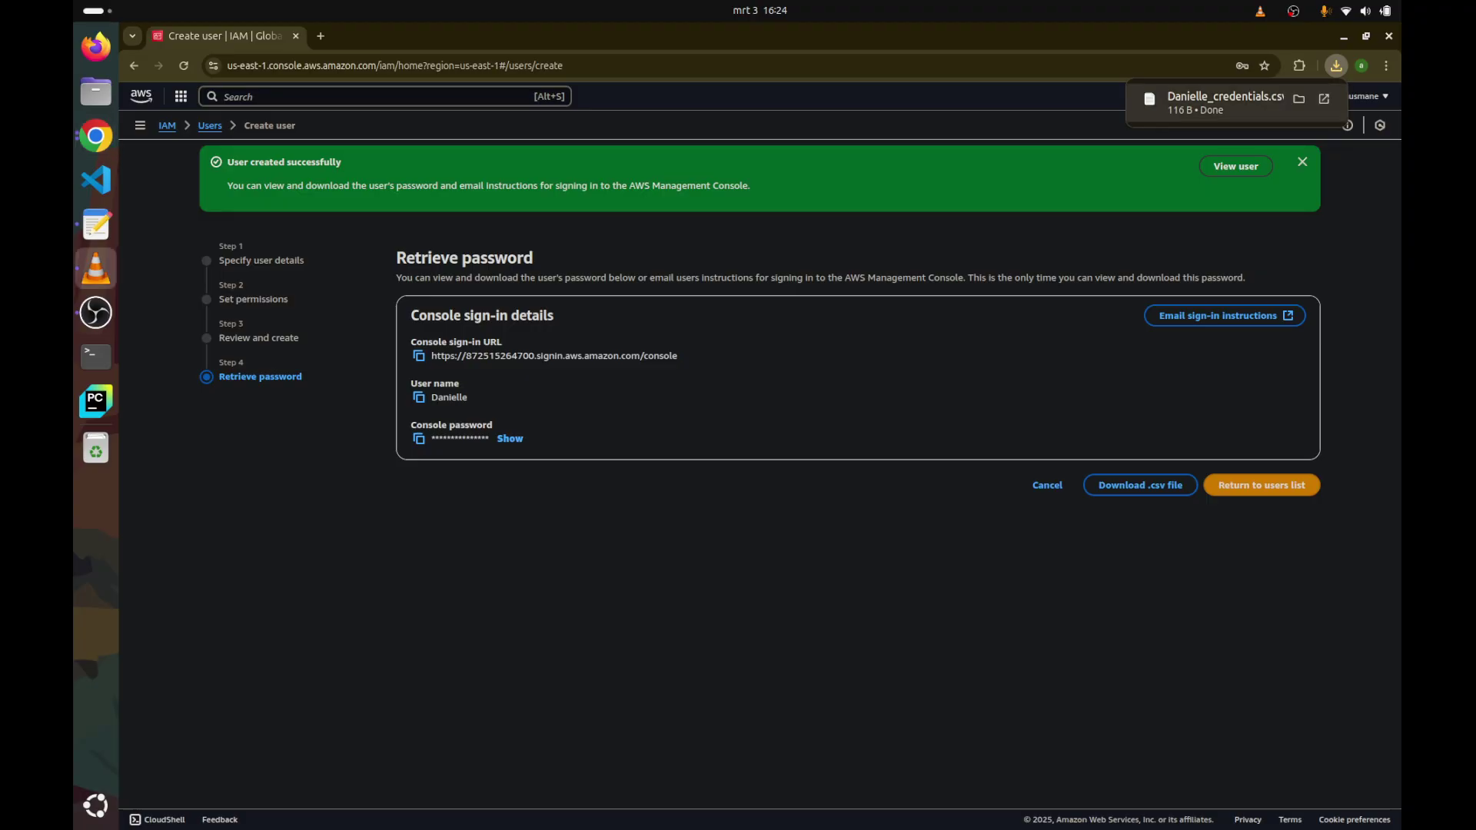
Return to the users list, open the admin user group, and check its members and attached permissions policies
{"action": "left_click", "coordinate": [1305, 485]}
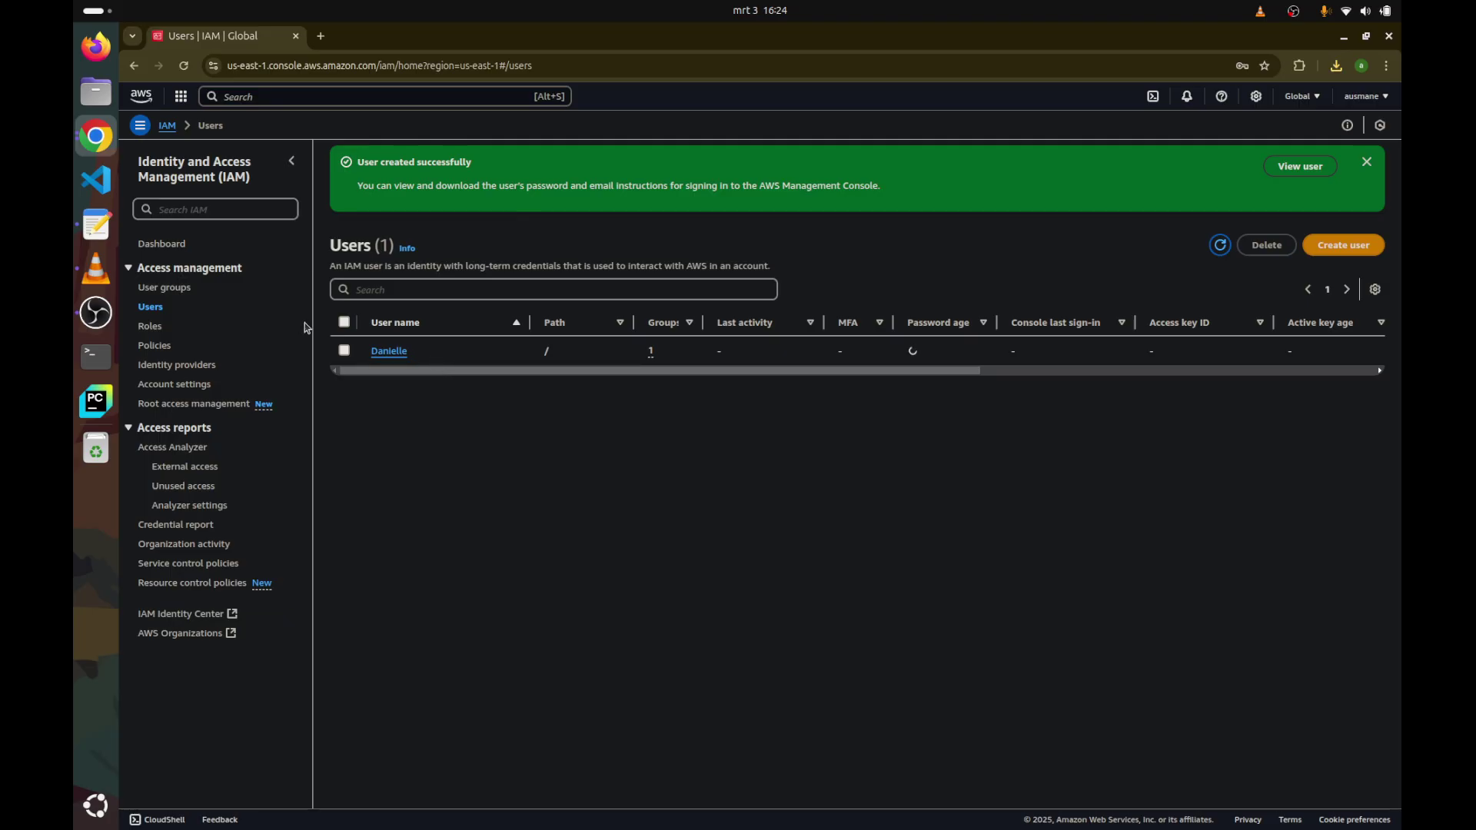
{"action": "left_click", "coordinate": [186, 289]}
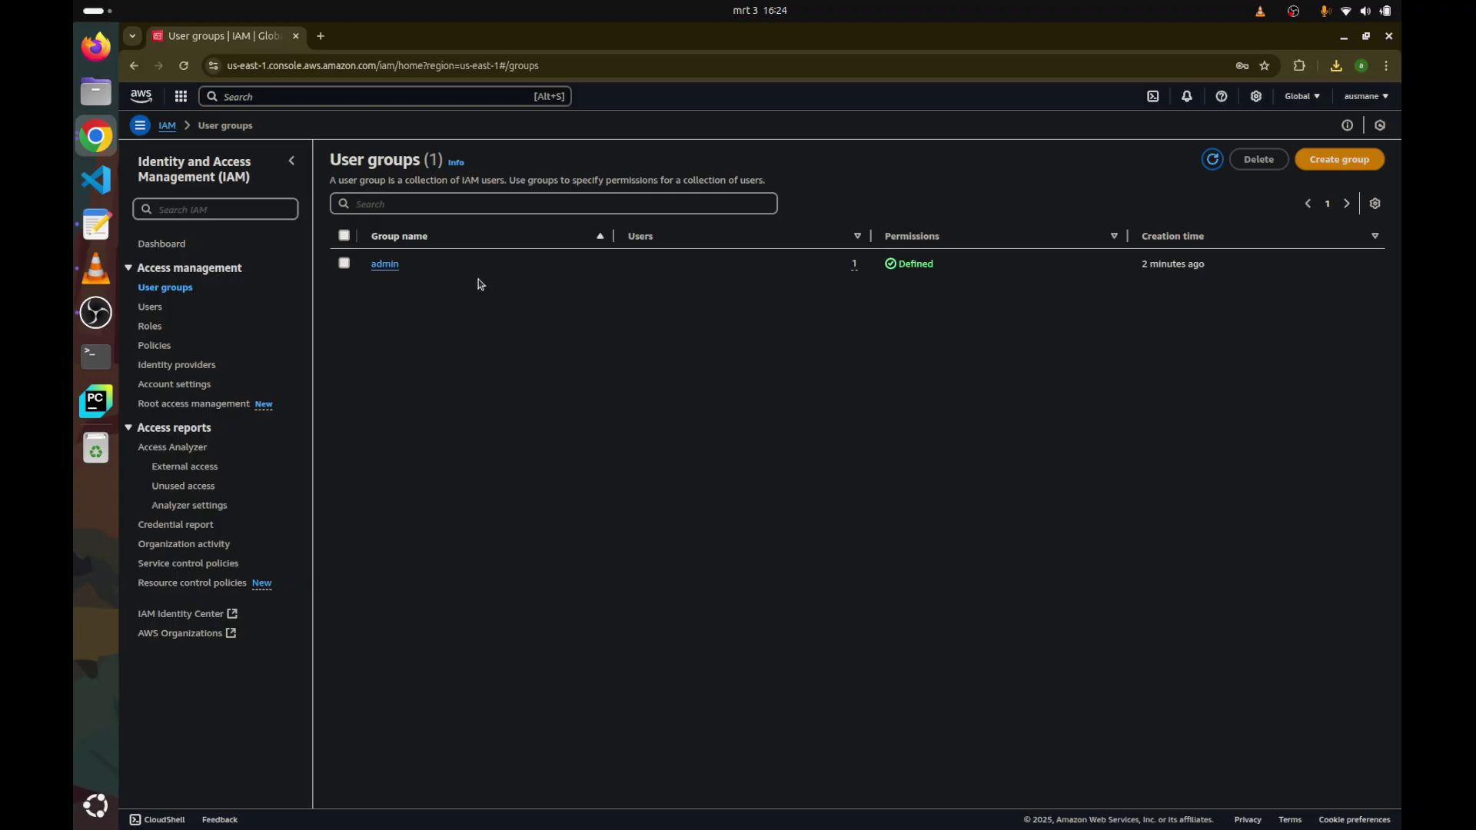
{"action": "left_click", "coordinate": [384, 265]}
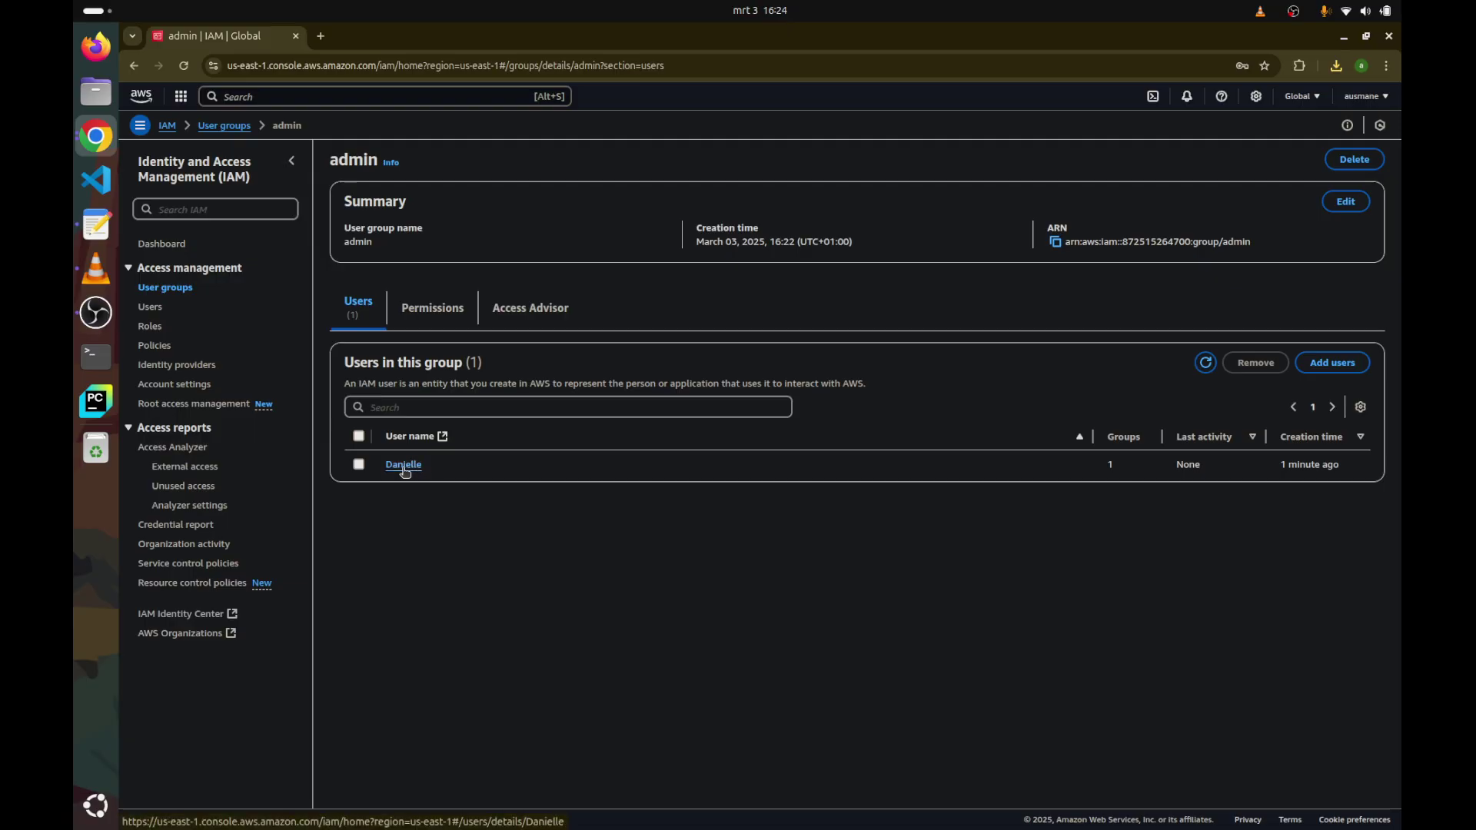
{"action": "left_click", "coordinate": [432, 308]}
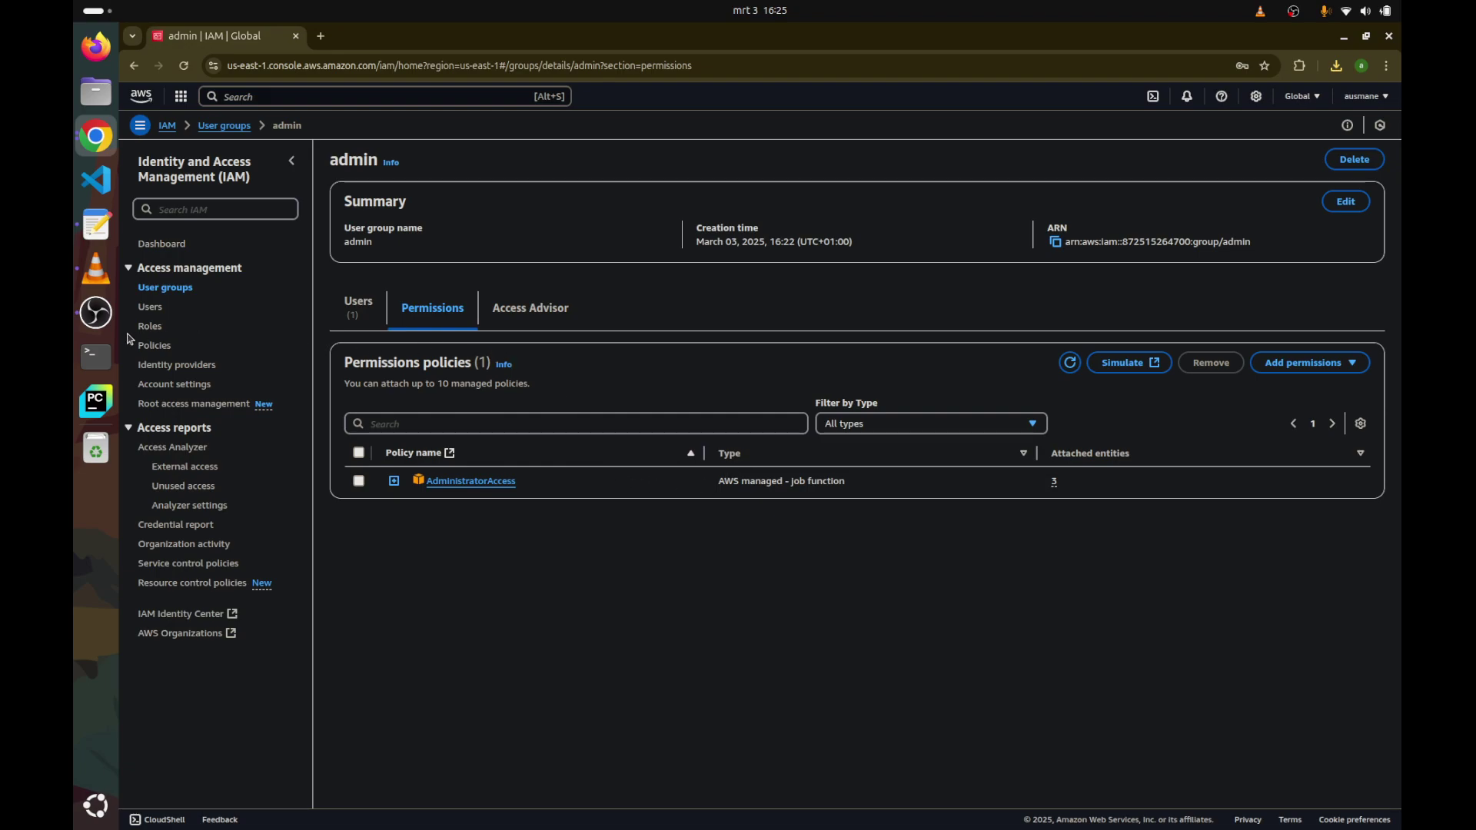
Open the new user's details and check which permissions policies apply and how they are attached
{"action": "left_click", "coordinate": [152, 307]}
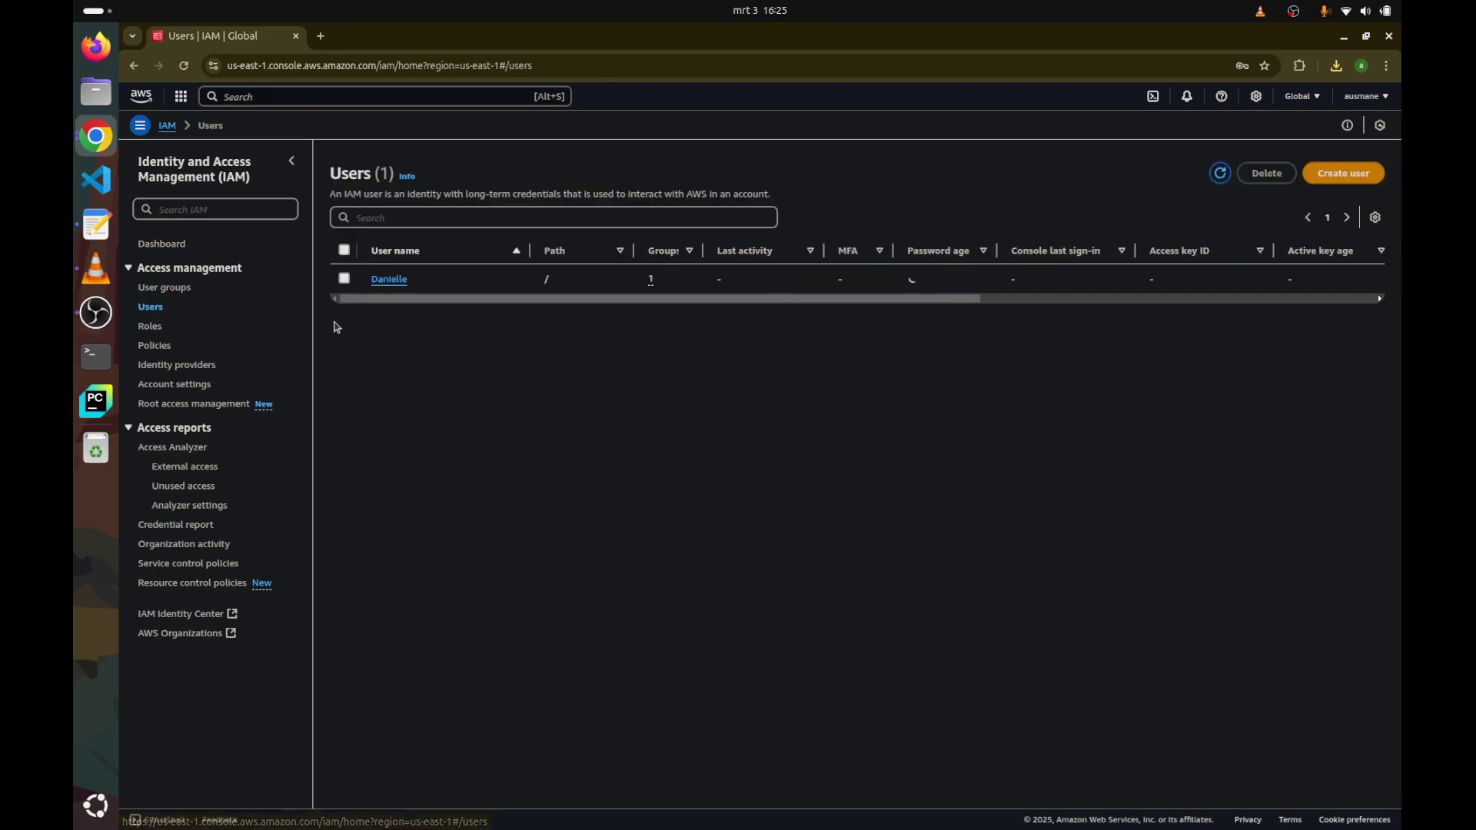
{"action": "left_click", "coordinate": [391, 281]}
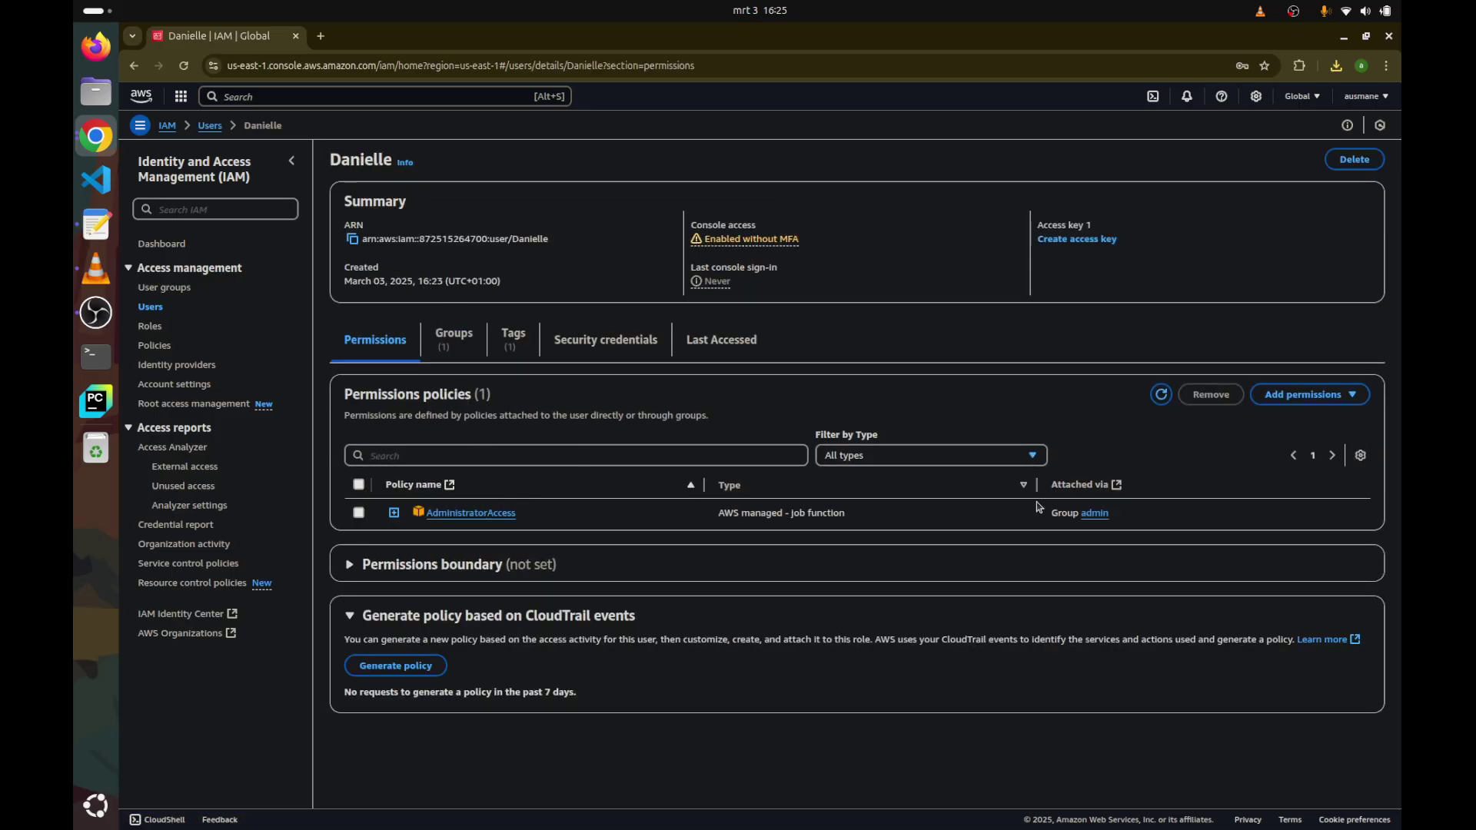
{"action": "left_click_drag", "start_coordinate": [1051, 484], "coordinate": [1039, 520]}
{"action": "left_click", "coordinate": [1024, 529]}
{"action": "left_click", "coordinate": [95, 268]}
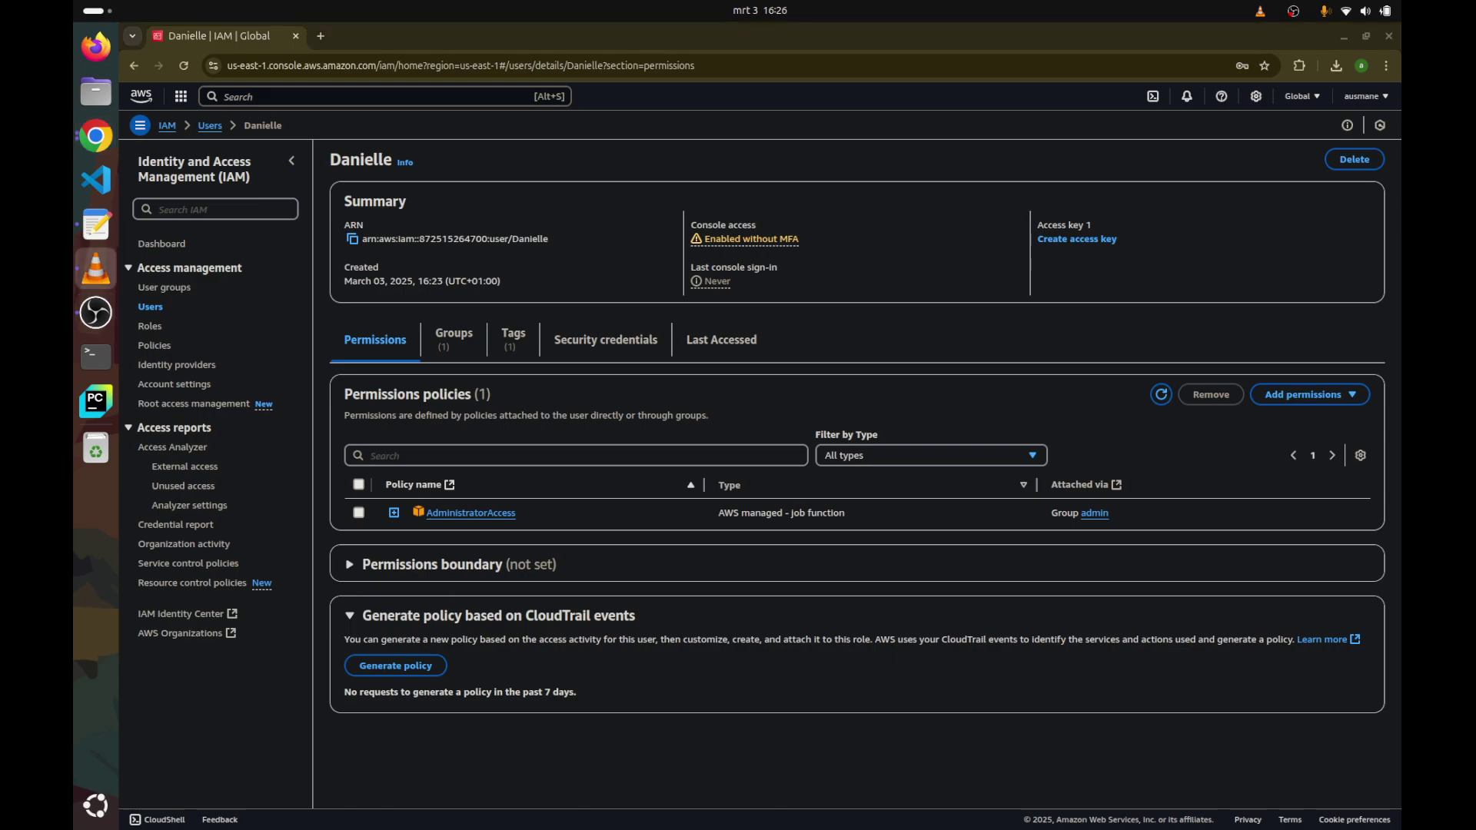
Go to the IAM dashboard and copy the account ID and the sign-in URL for IAM users
{"action": "left_click", "coordinate": [163, 243]}
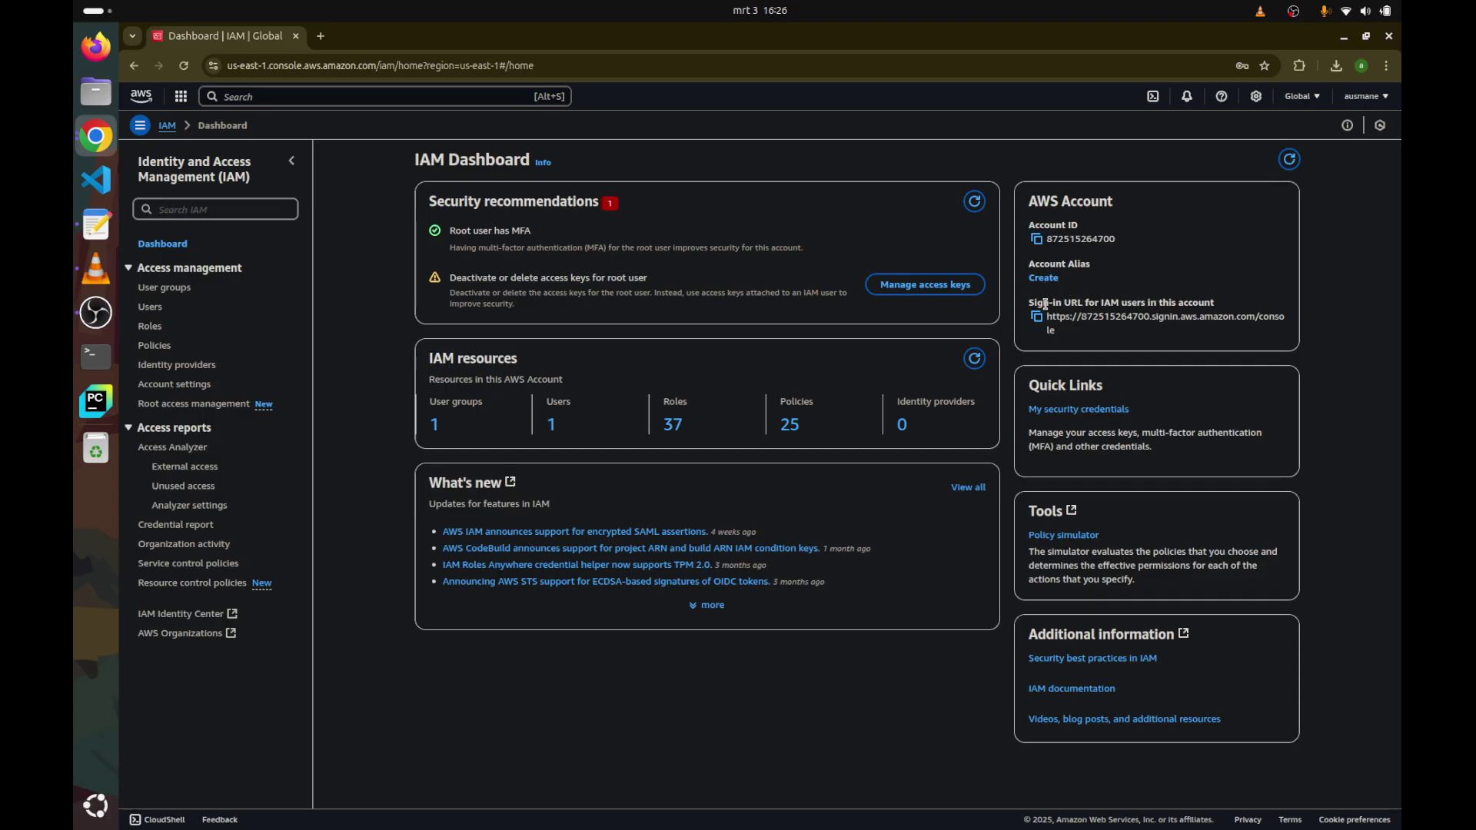
{"action": "left_click", "coordinate": [1039, 242]}
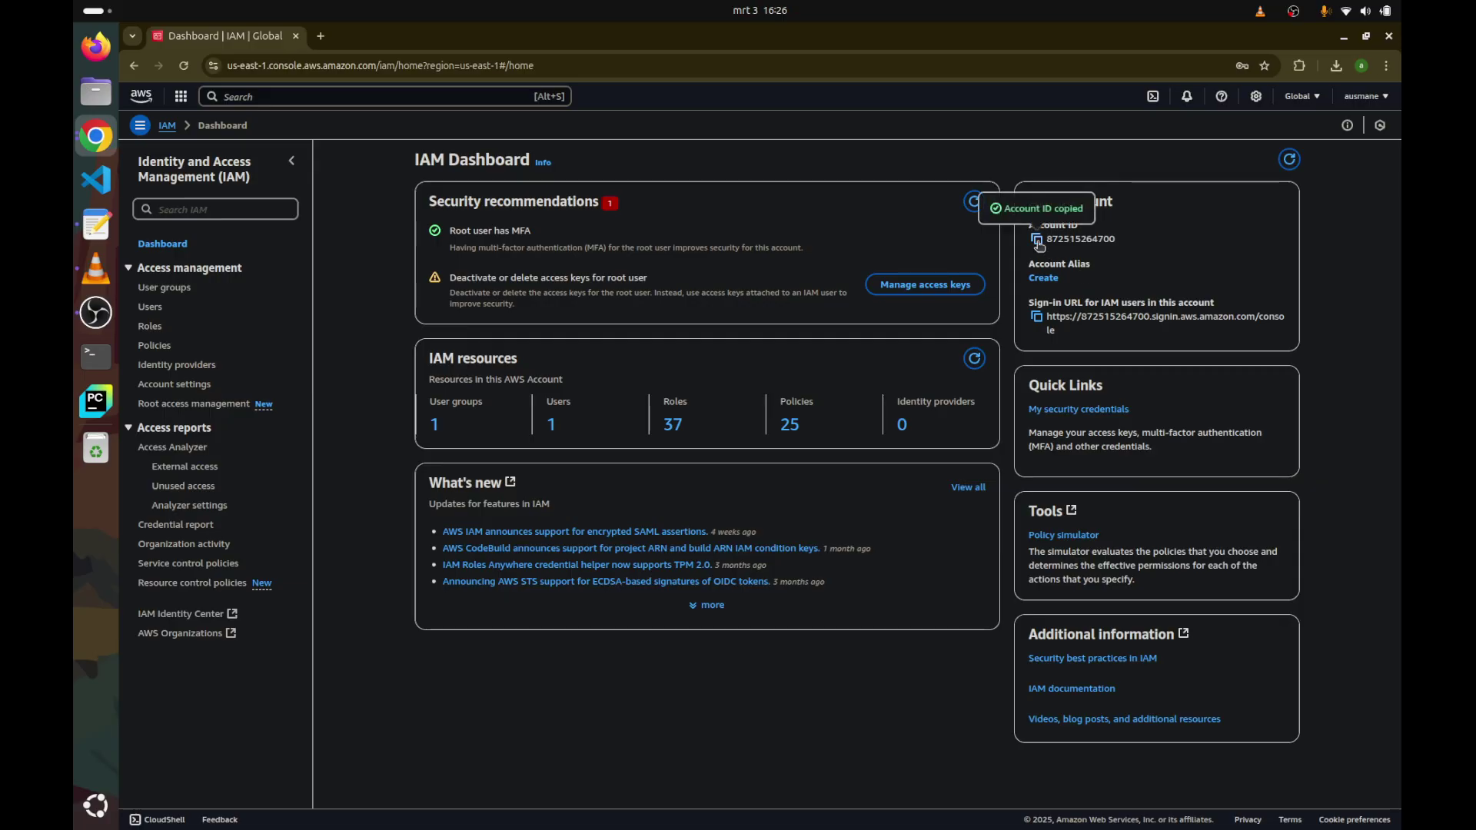
{"action": "left_click", "coordinate": [1036, 317]}
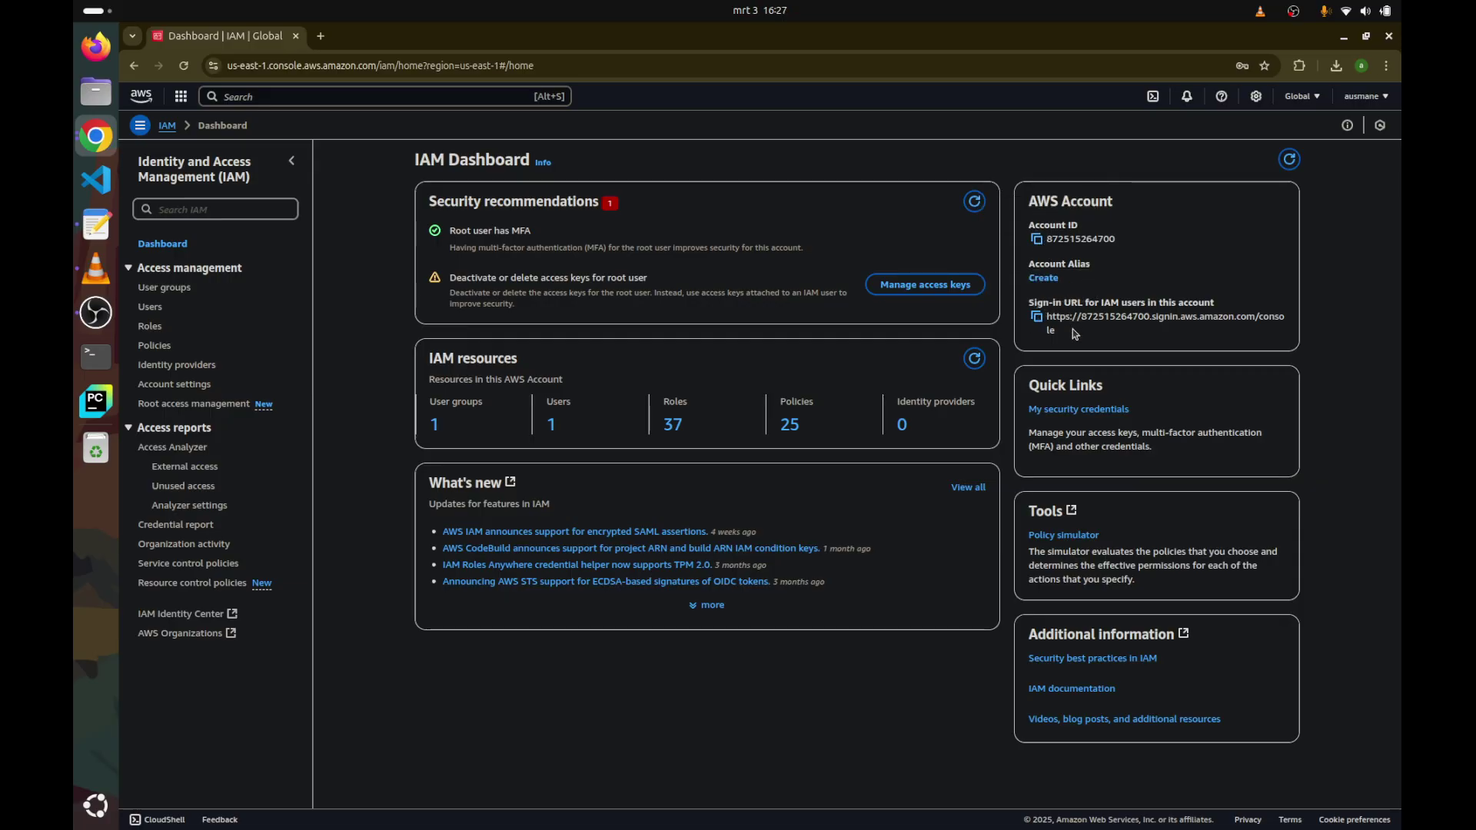
Start creating an account alias and enter it in mixed case as "My", the user's first name and "Alias"
{"action": "left_click", "coordinate": [1045, 278]}
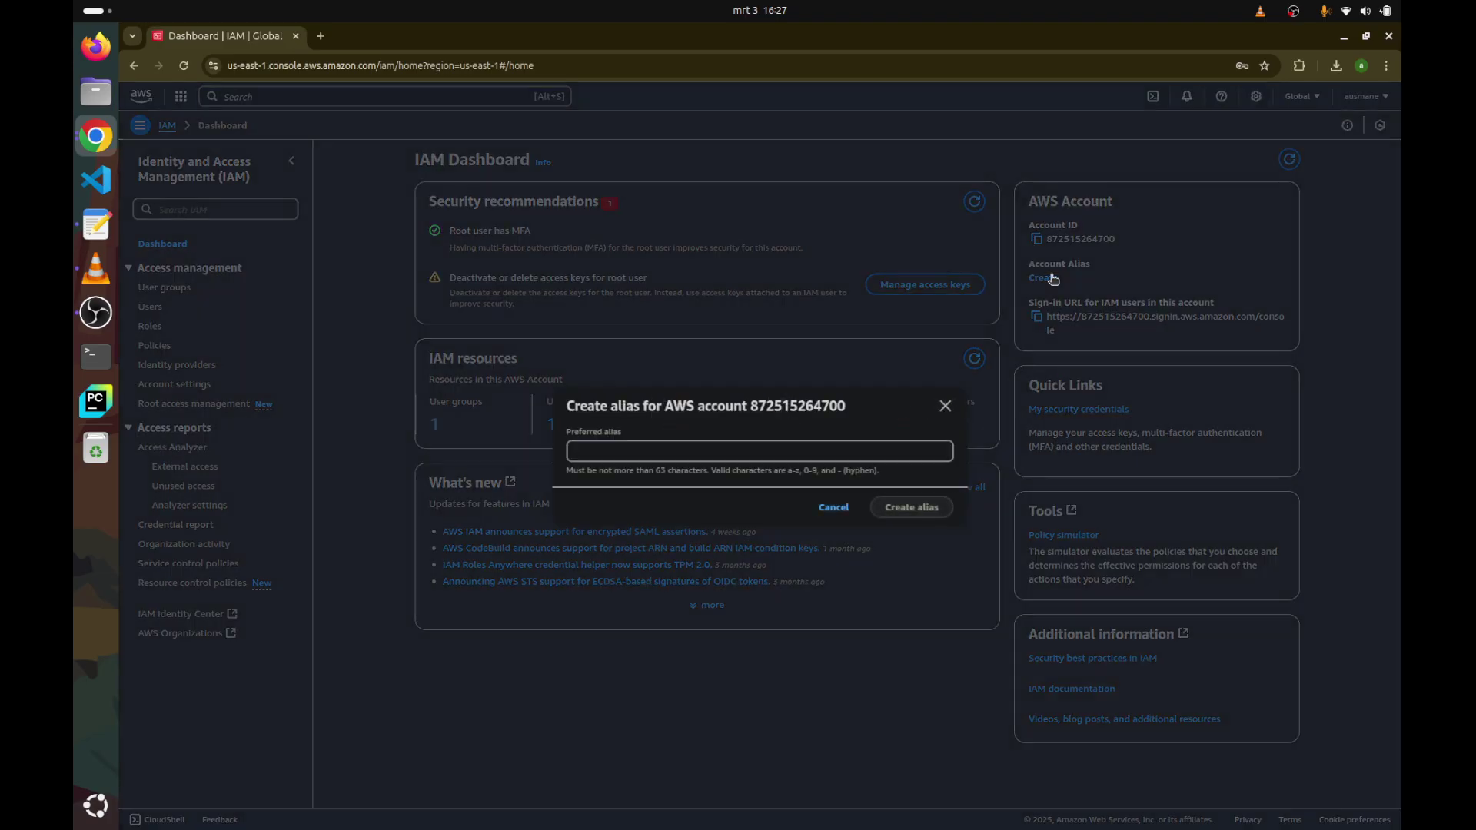
{"action": "left_click", "coordinate": [873, 451]}
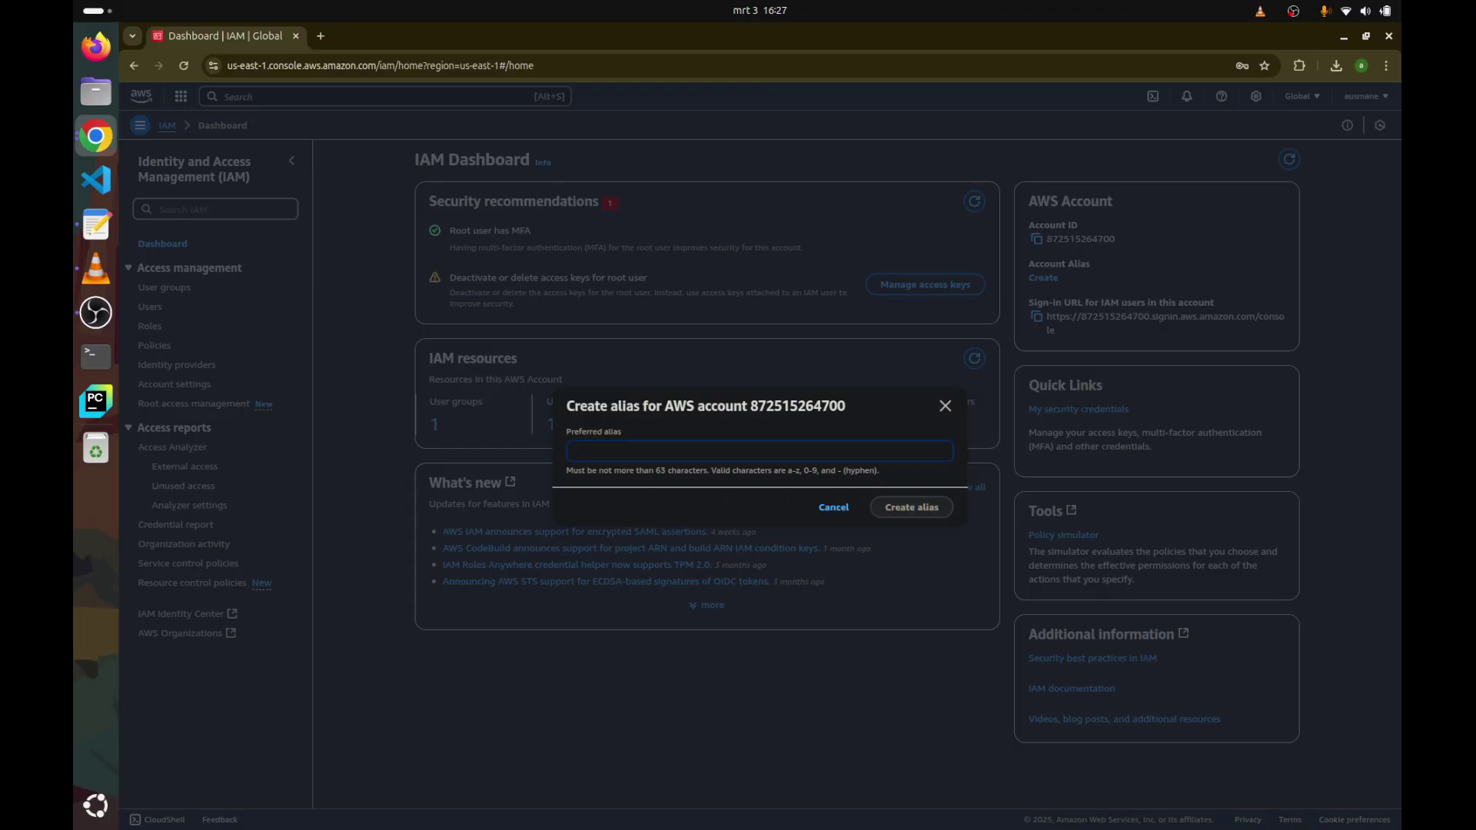
{"action": "key", "text": "alt+Tab"}
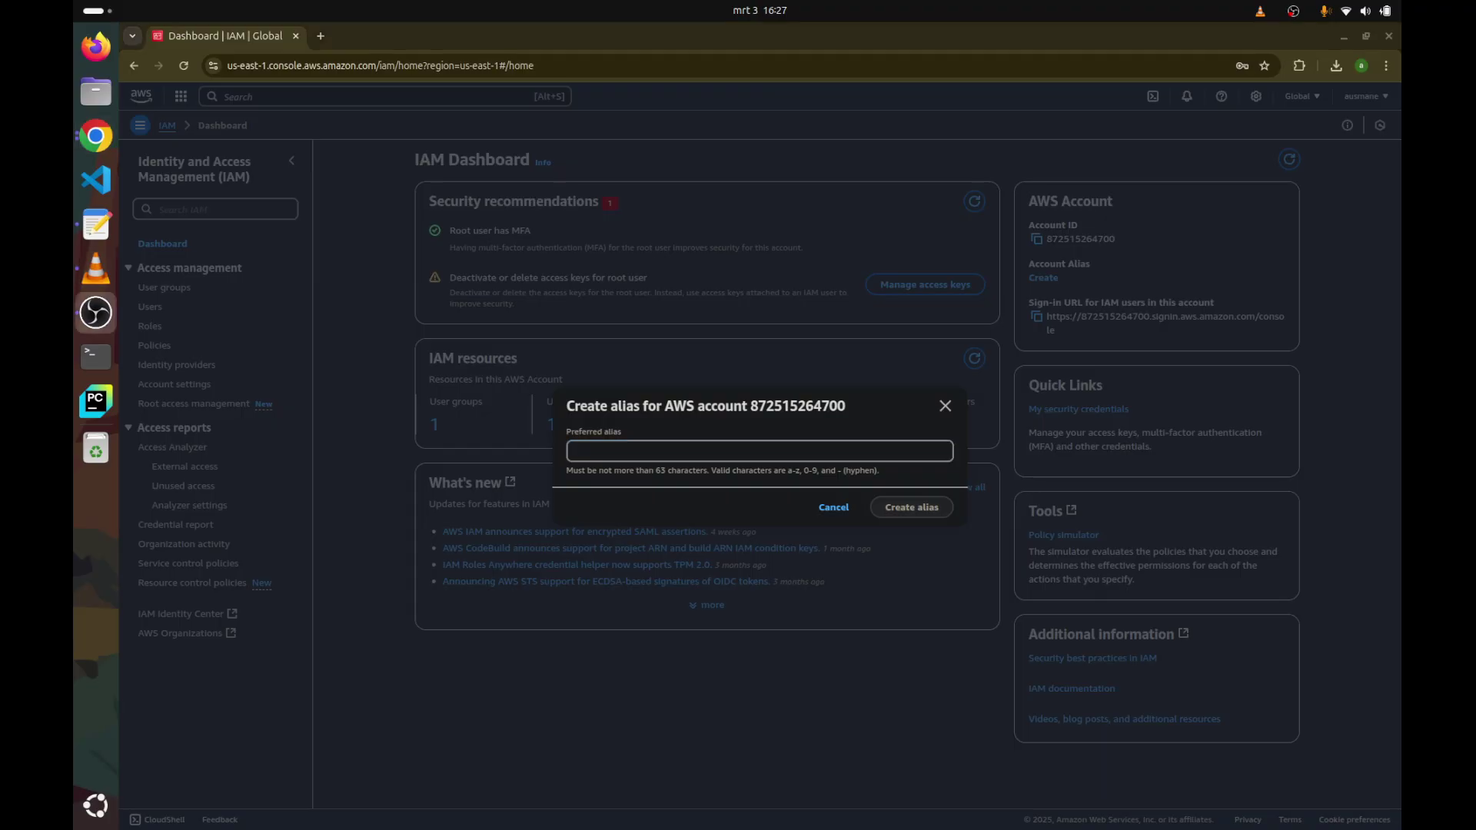
{"action": "left_click", "coordinate": [640, 444]}
{"action": "left_click", "coordinate": [640, 443]}
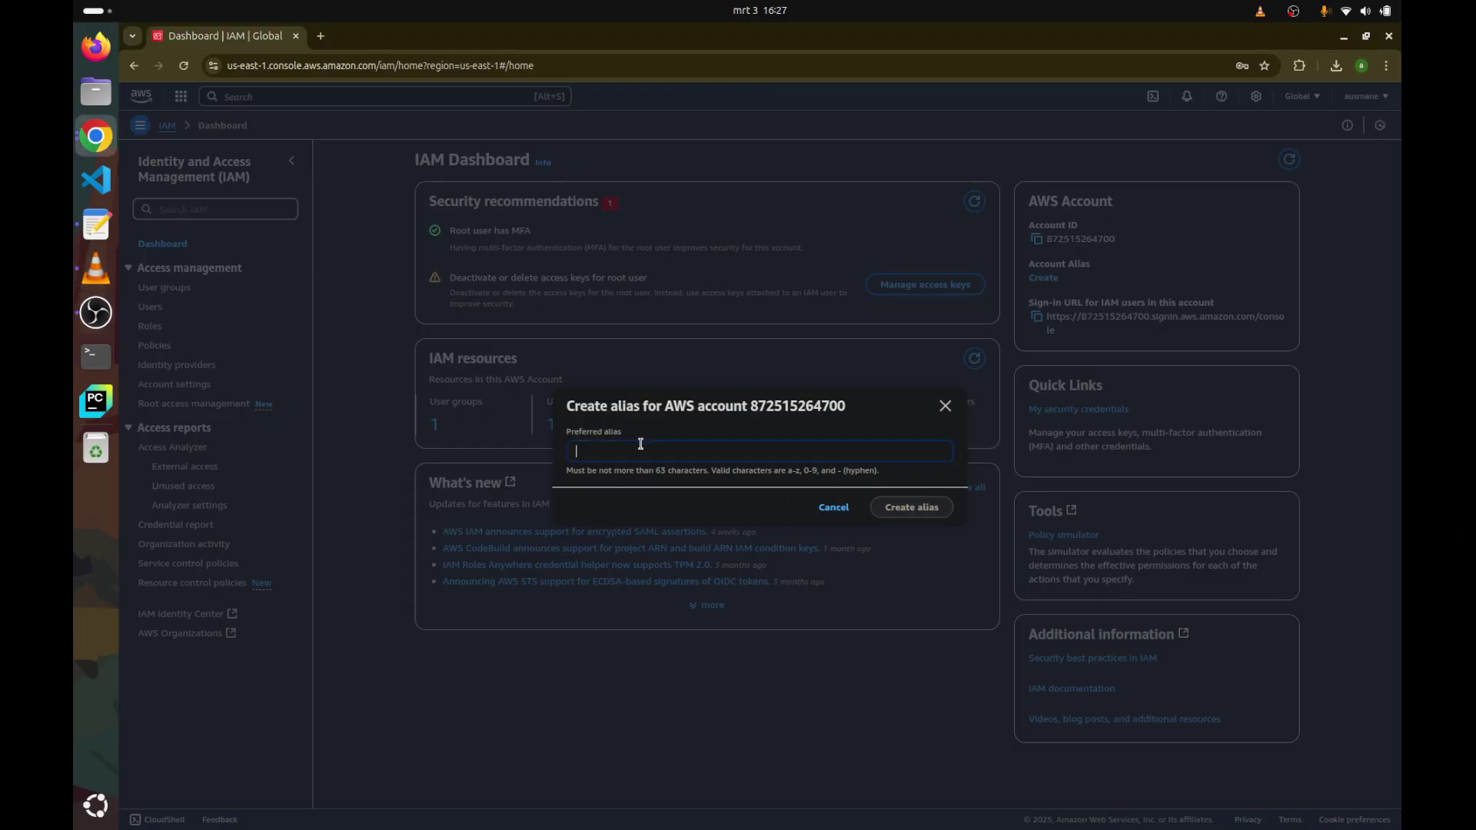
{"action": "type", "text": "MyD"}
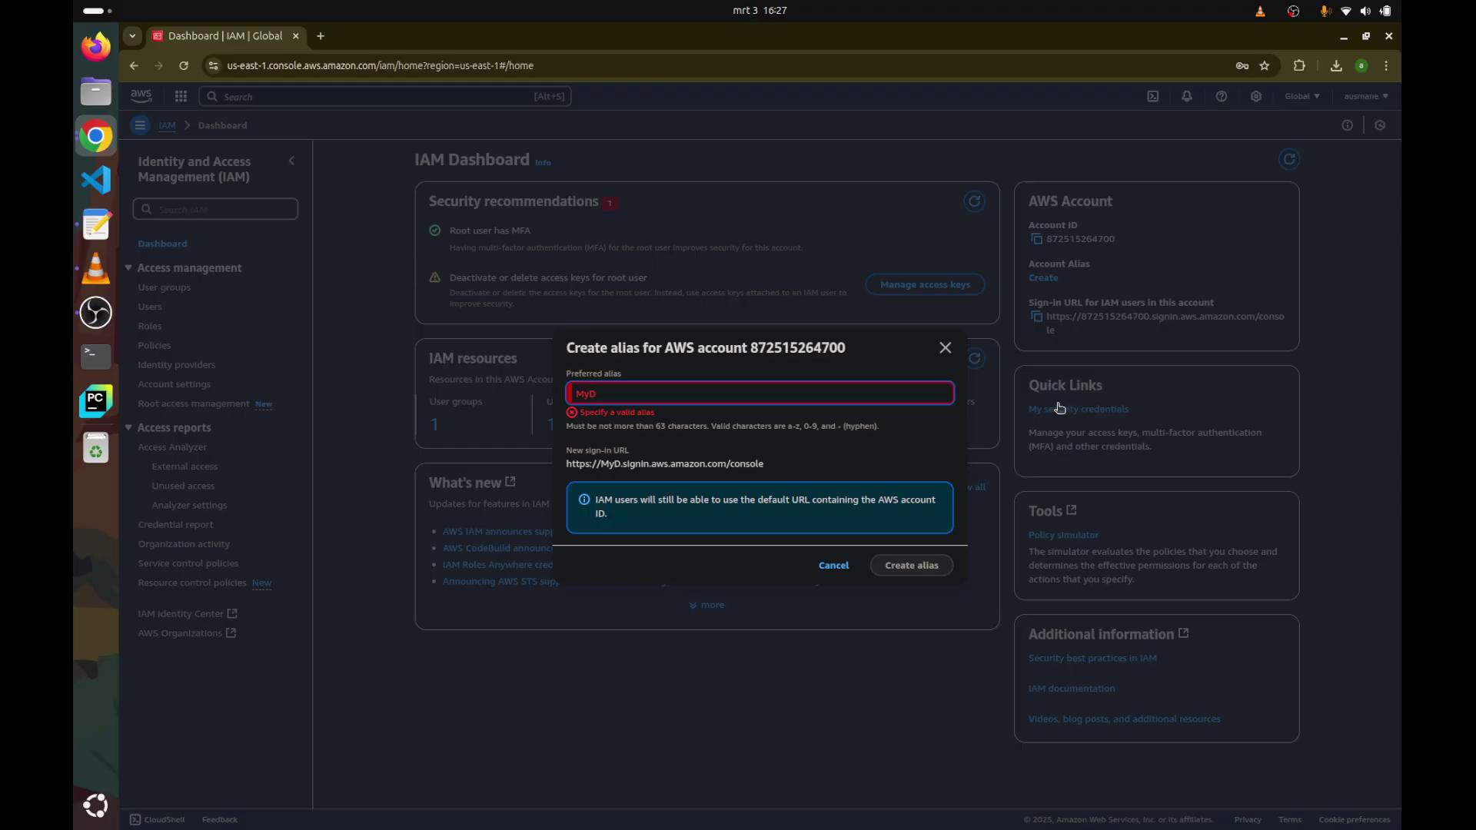
{"action": "type", "text": "anie"}
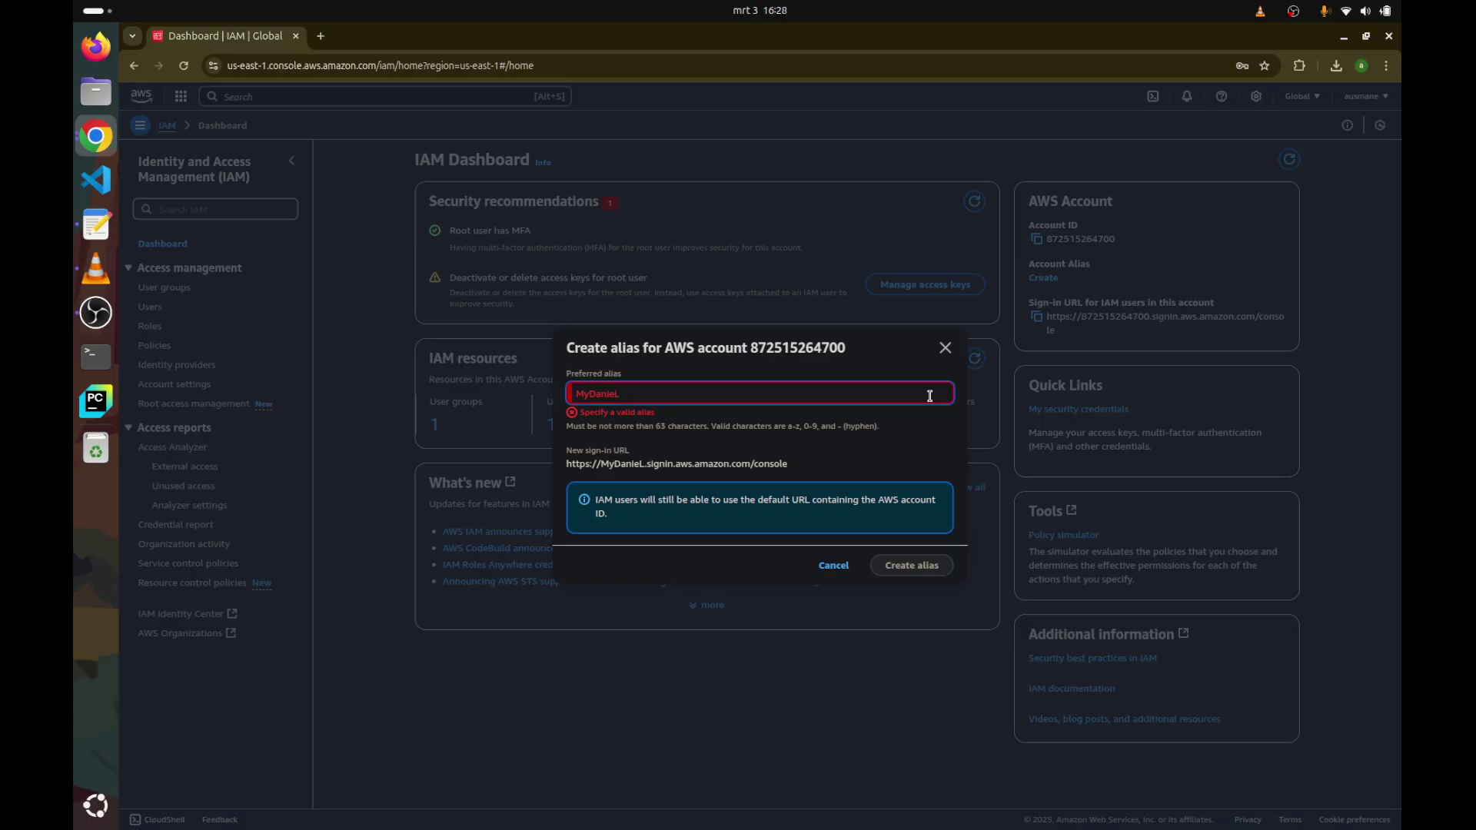
{"action": "type", "text": "lleAlias"}
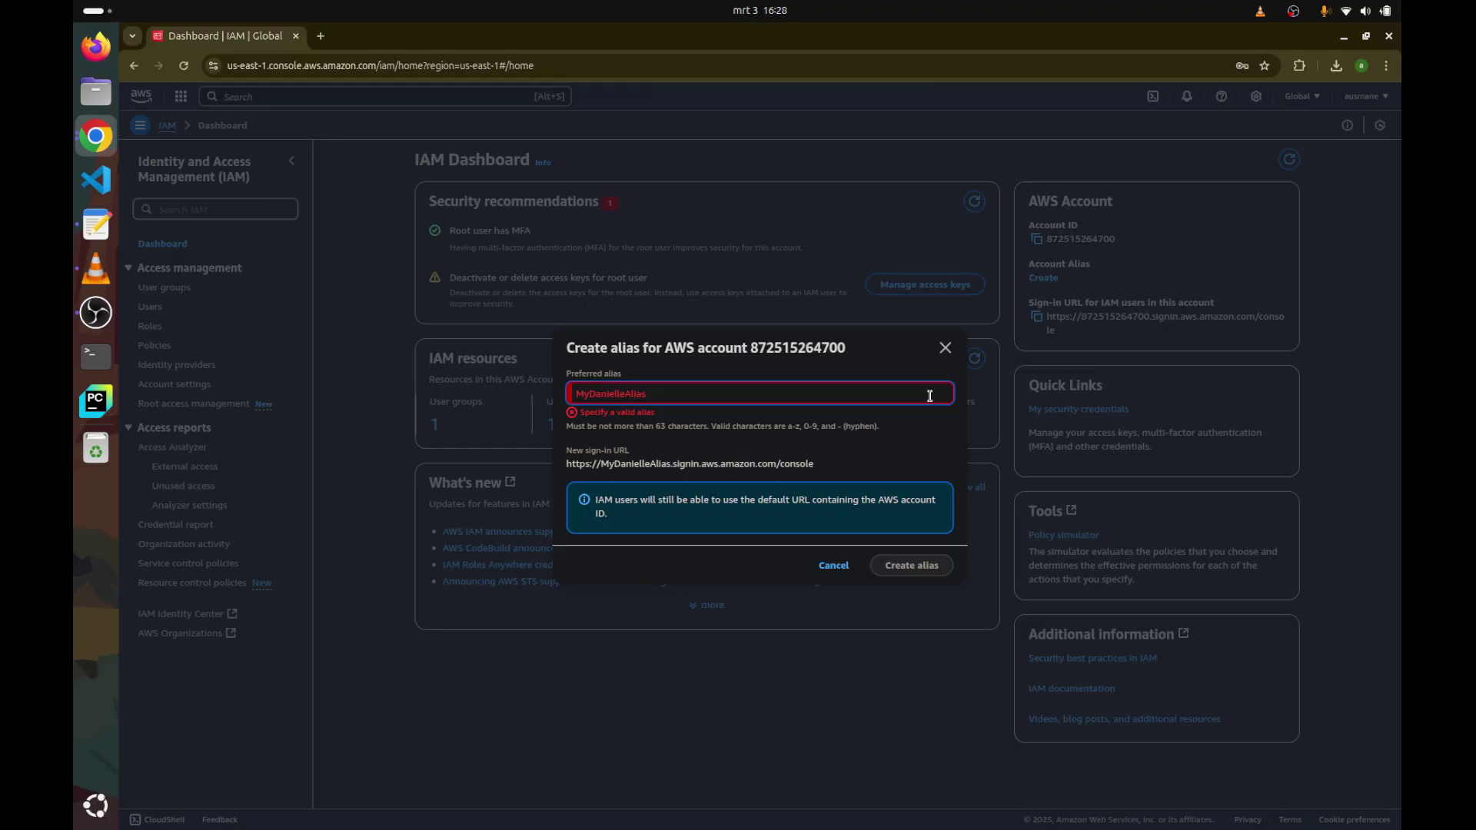
Append 06 to the preferred alias, change its capital letters to lowercase, and create the account alias
{"action": "type", "text": "06"}
{"action": "key", "text": "BackSpace"}
{"action": "type", "text": "a"}
{"action": "key", "text": "BackSpace"}
{"action": "type", "text": "a"}
{"action": "key", "text": "BackSpace"}
{"action": "type", "text": "d"}
{"action": "key", "text": "Home"}
{"action": "key", "text": "Delete"}
{"action": "type", "text": "m"}
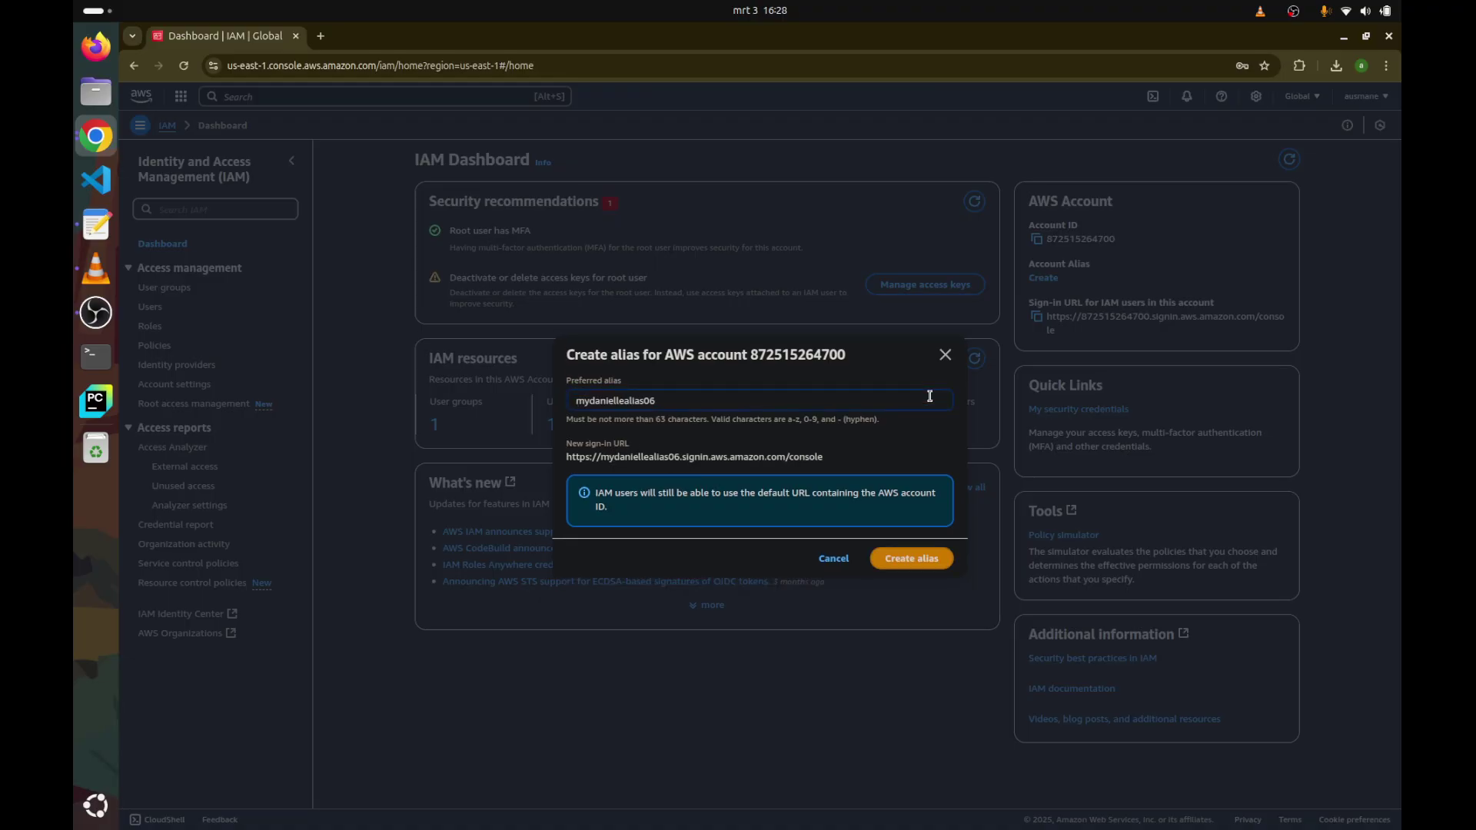
{"action": "left_click", "coordinate": [929, 563]}
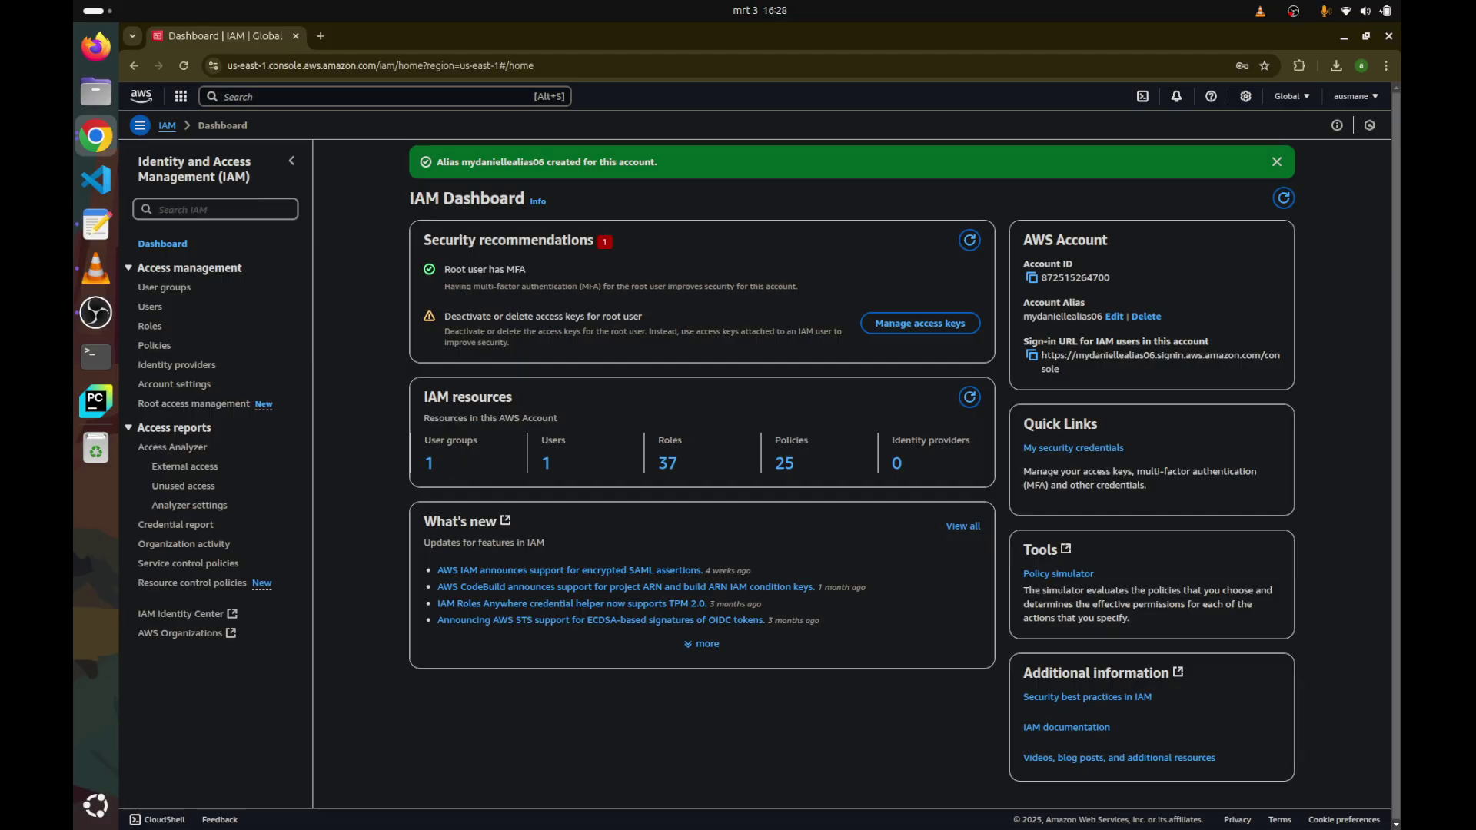
Open an incognito window and load the account's alias-based console sign-in URL
{"action": "left_click", "coordinate": [96, 269]}
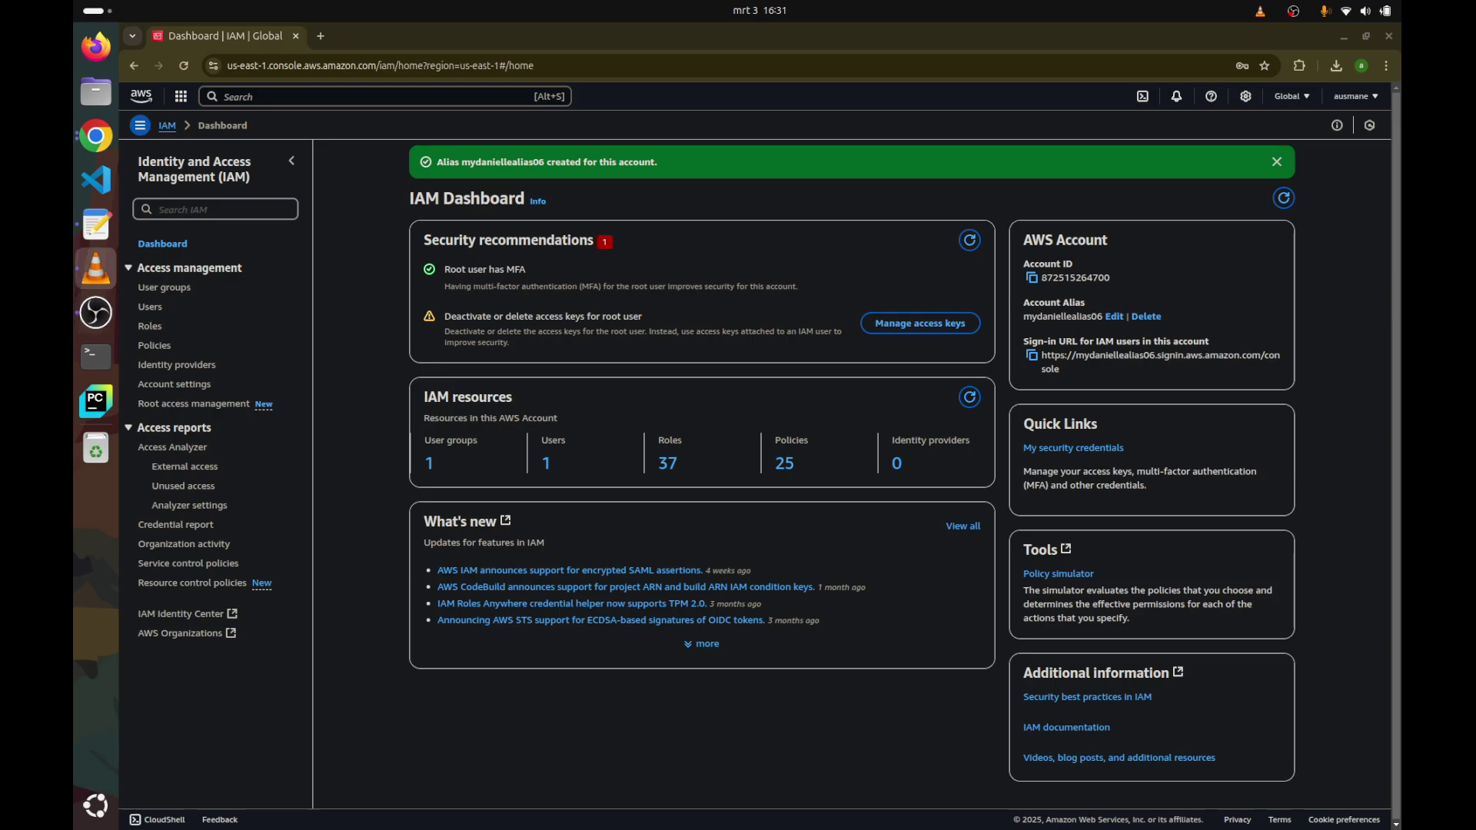
{"action": "left_click", "coordinate": [1346, 439]}
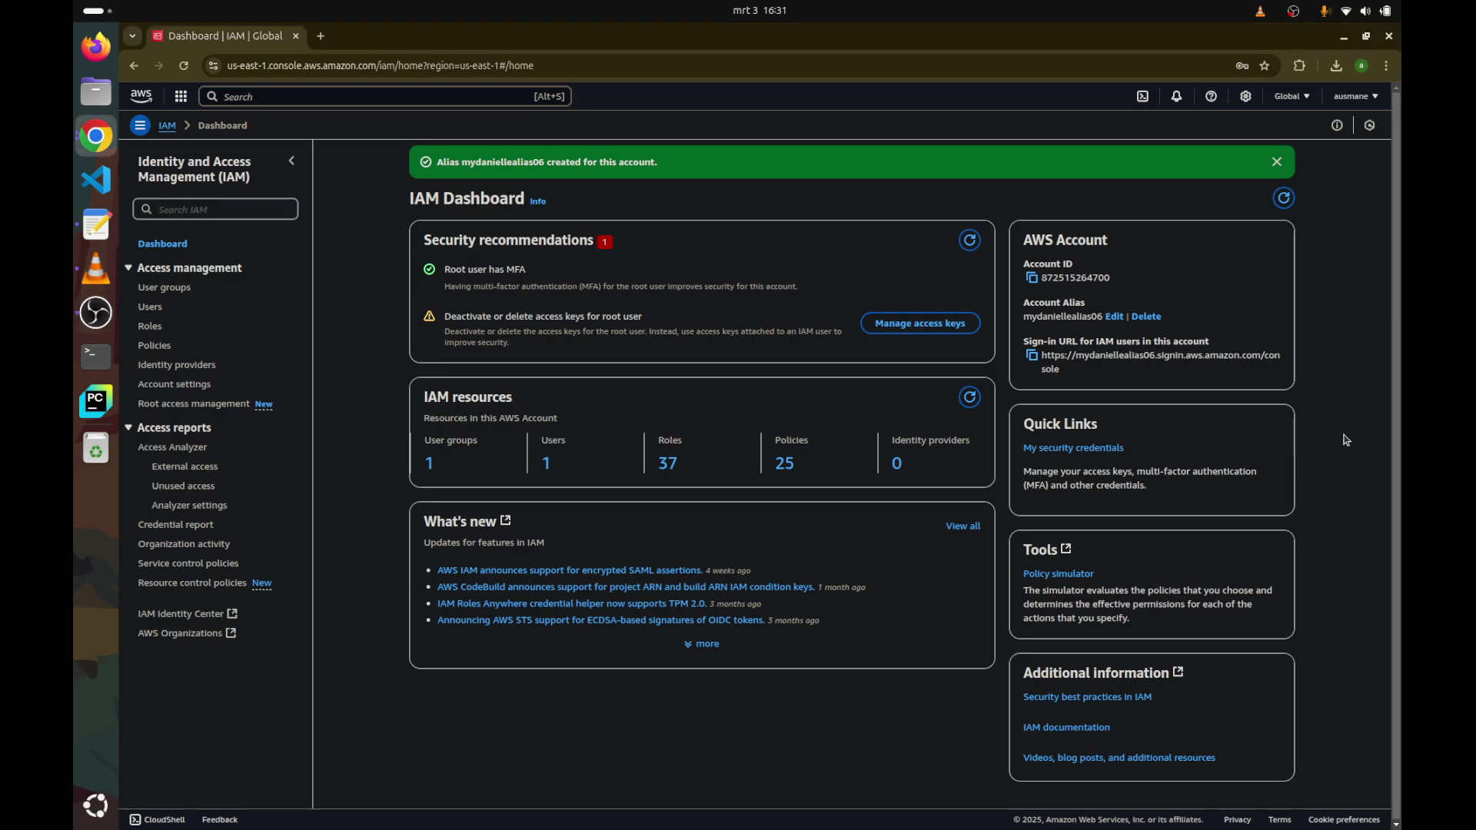
{"action": "key", "text": "ctrl+shift+n"}
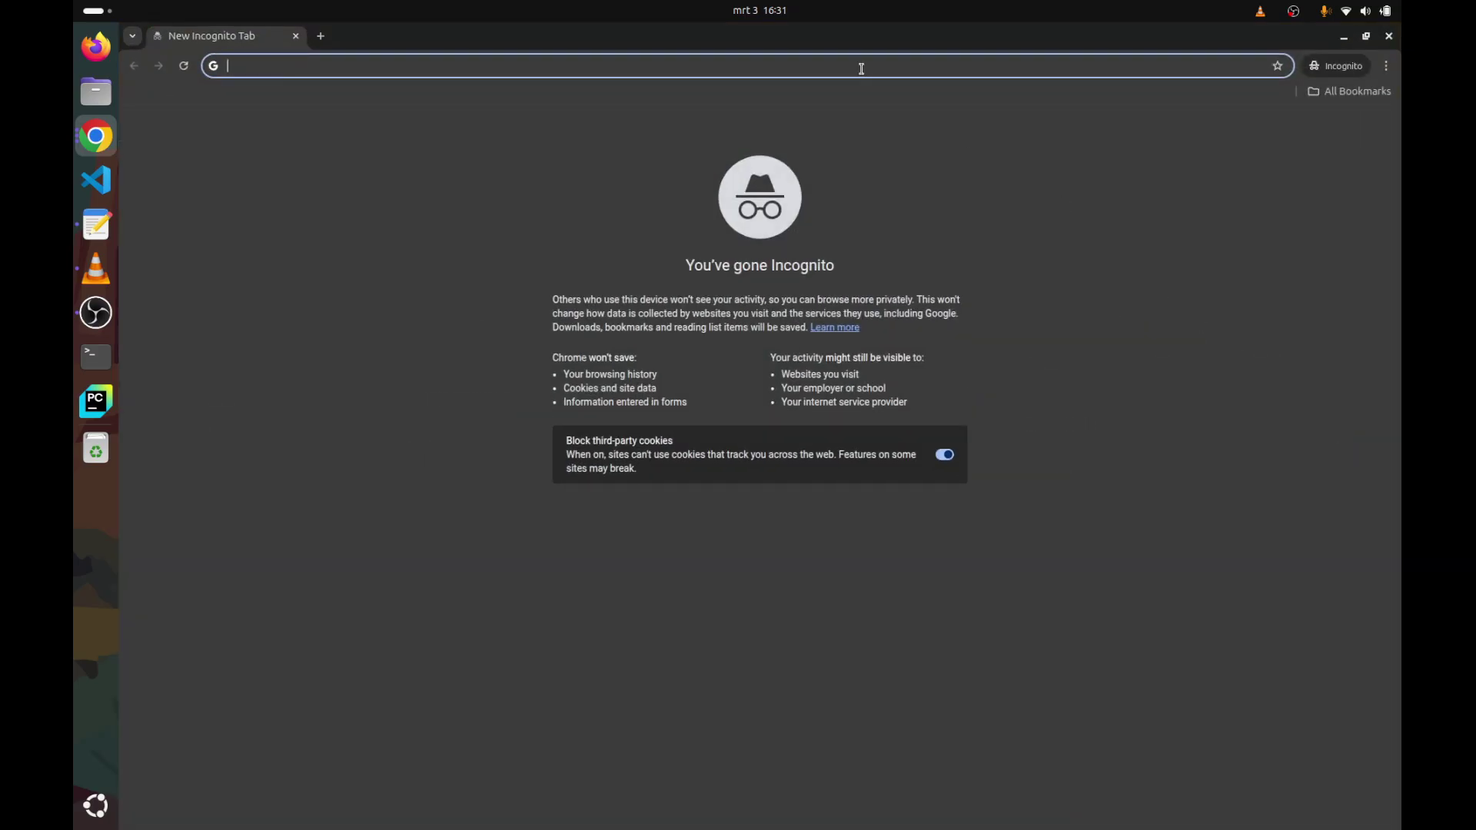
{"action": "key", "text": "ctrl+v"}
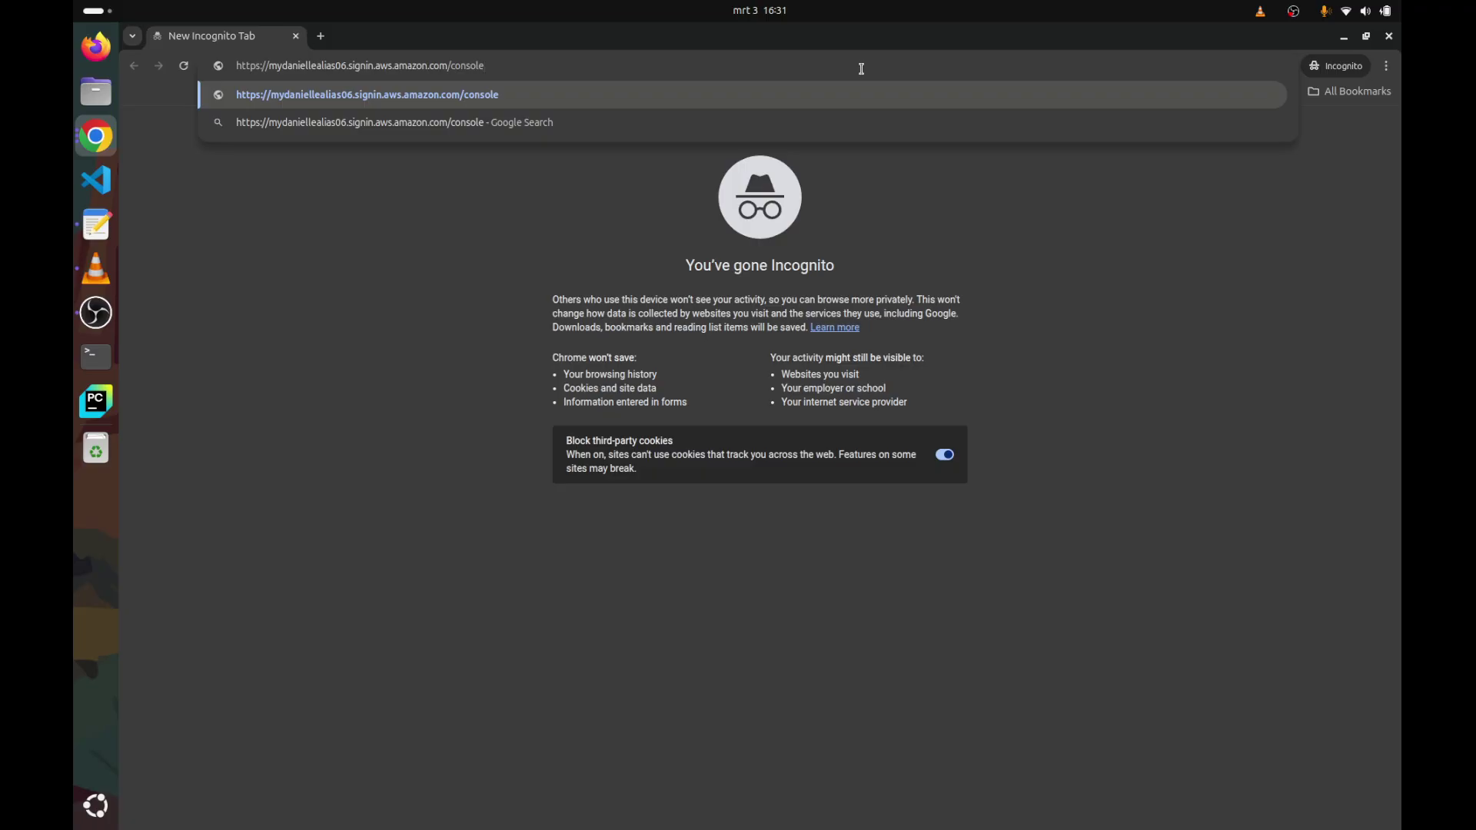
{"action": "key", "text": "Return"}
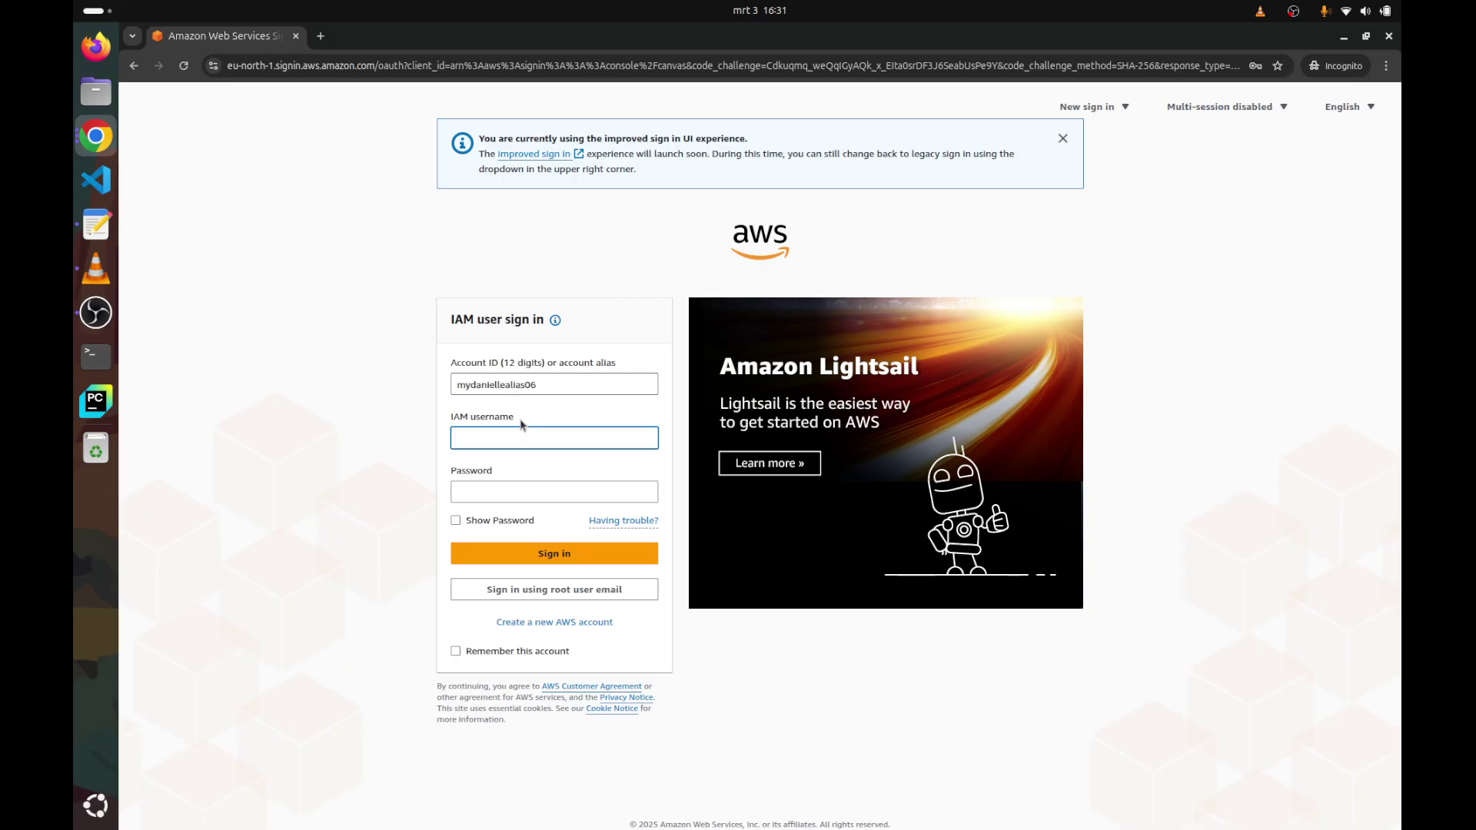
Enter the new user's IAM username in the sign-in form
{"action": "type", "text": "Da"}
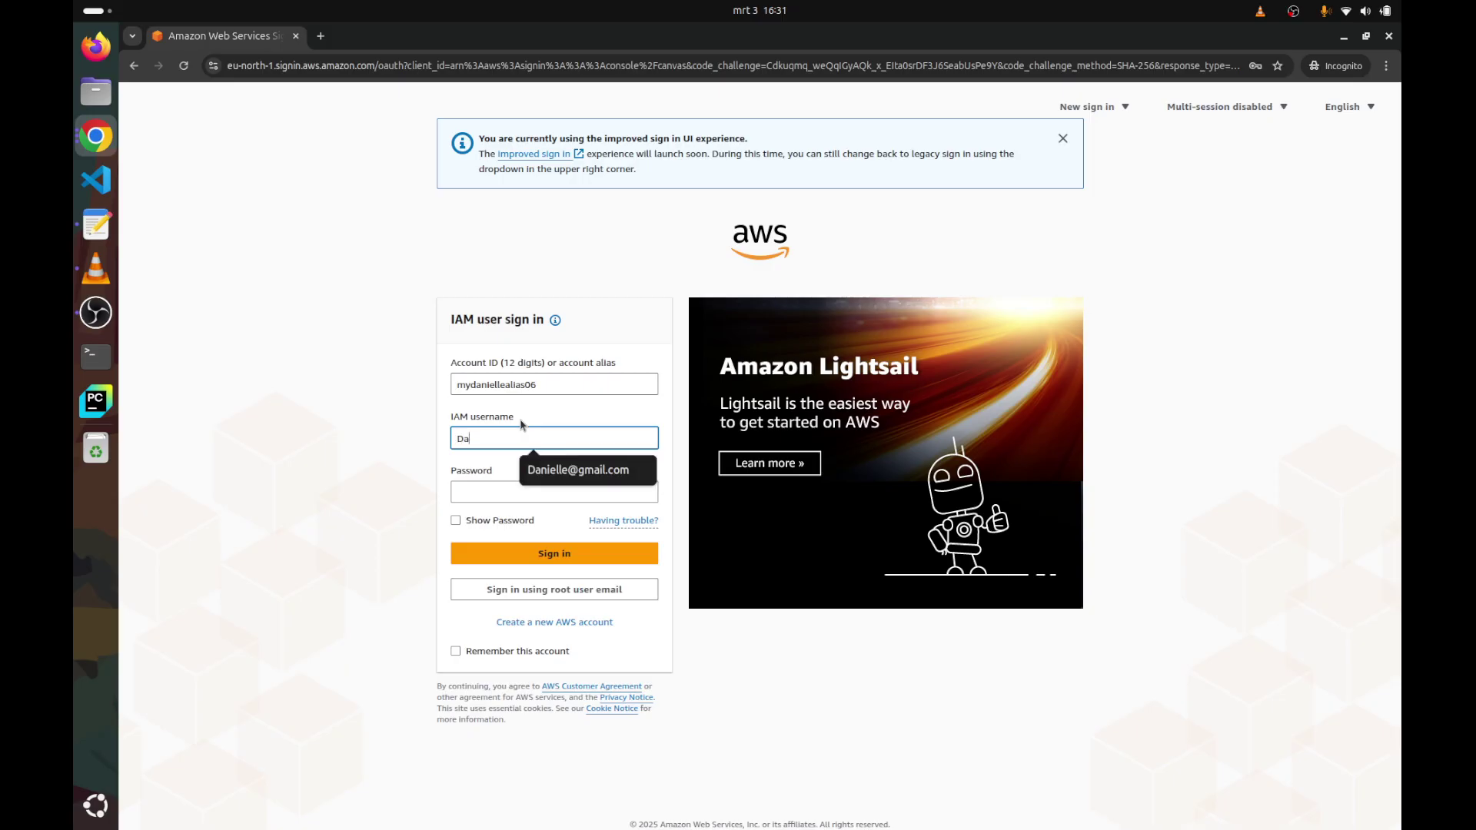
{"action": "type", "text": "nielle"}
{"action": "key", "text": "Tab"}
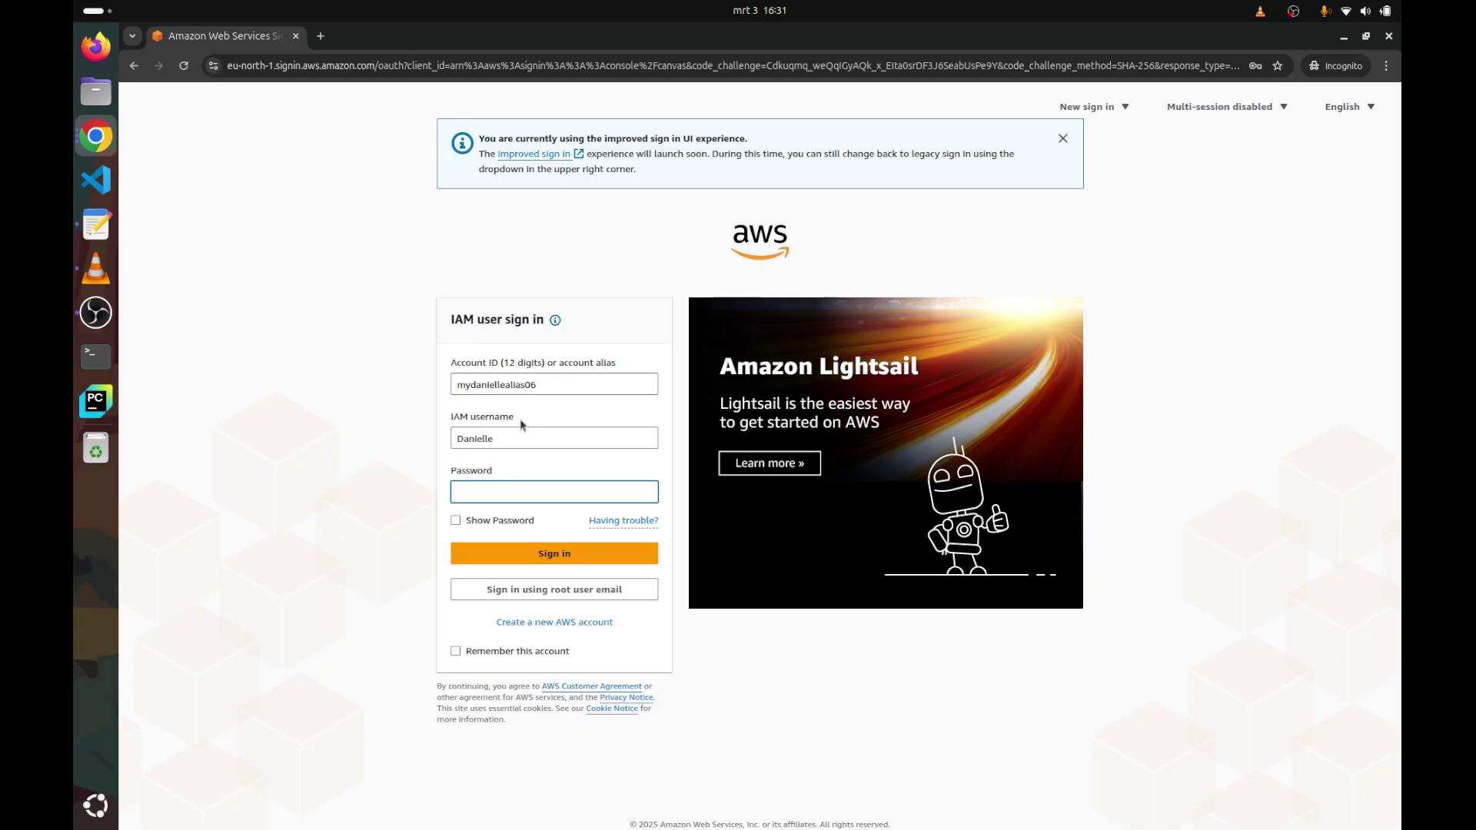
Try entering the IAM user's password in the sign-in form and clear the field again
{"action": "type", "text": "••••"}
{"action": "key", "text": "BackSpace"}
{"action": "key", "text": "BackSpace"}
{"action": "key", "text": "BackSpace"}
{"action": "key", "text": "BackSpace"}
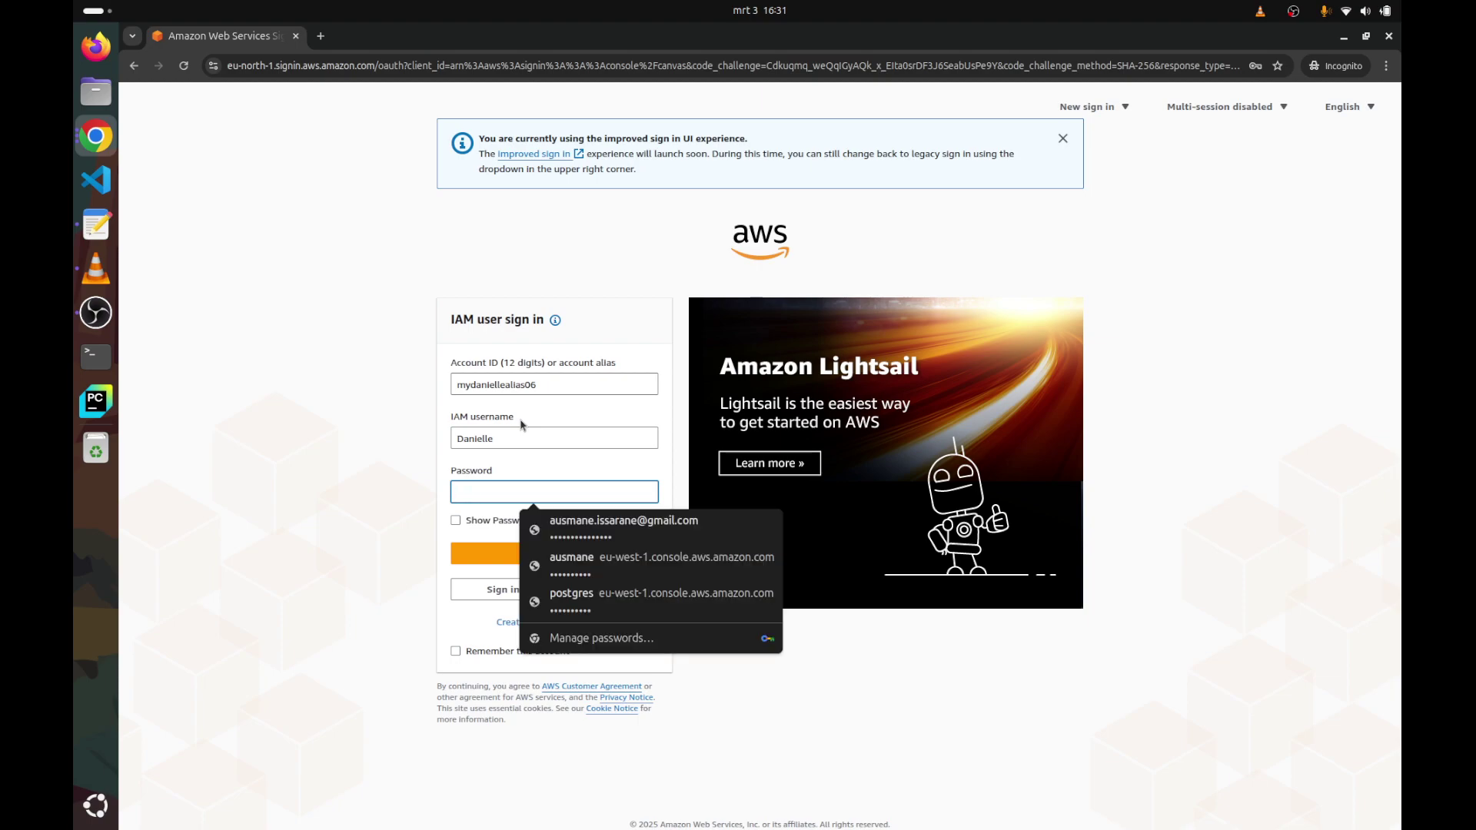
{"action": "key", "text": "Escape"}
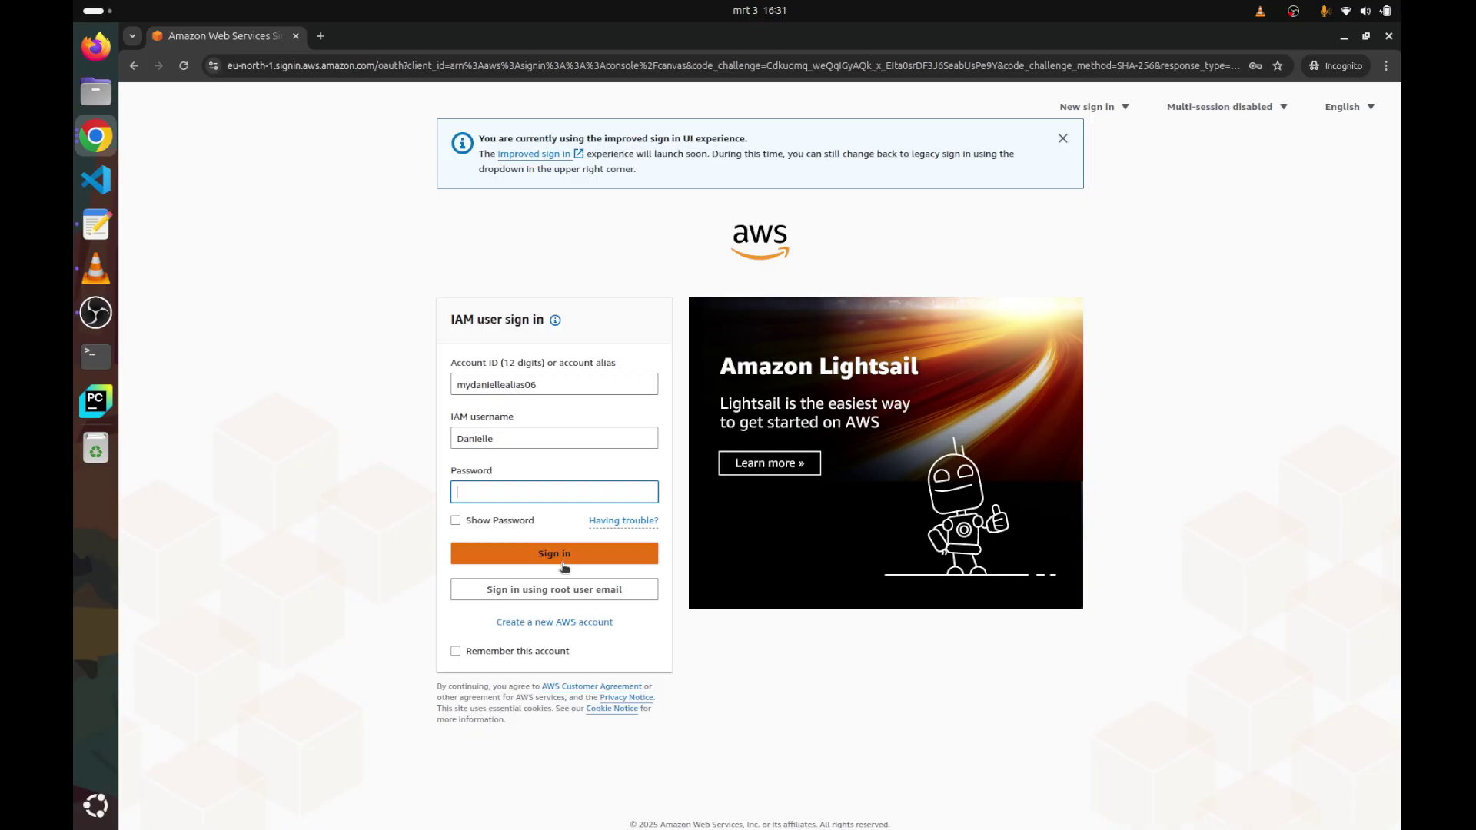
Arrange the incognito sign-in window and the IAM dashboard window side by side
{"action": "left_click_drag", "start_coordinate": [663, 41], "coordinate": [1395, 358]}
{"action": "key", "text": "alt+Tab"}
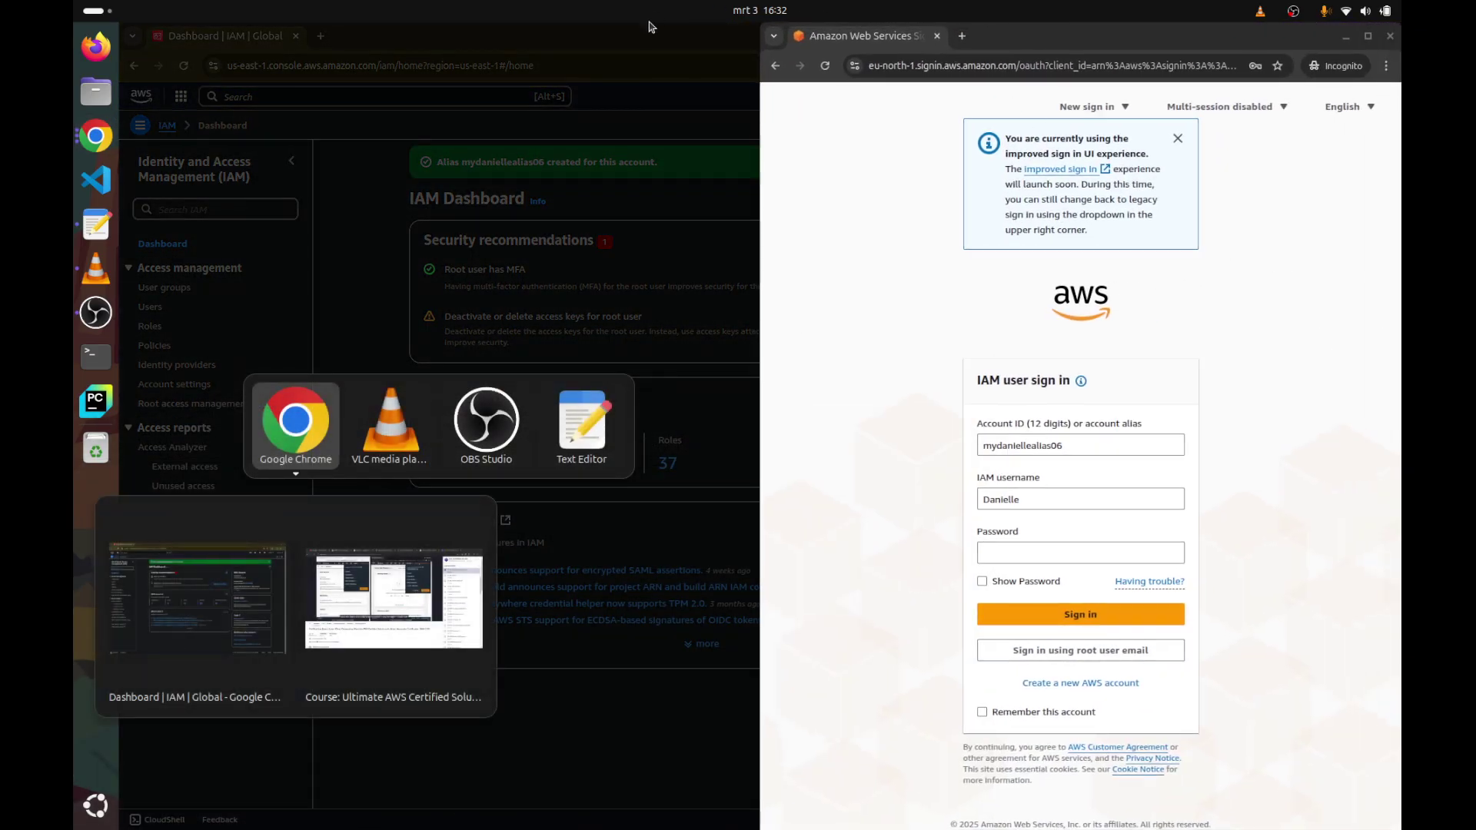
{"action": "left_click", "coordinate": [217, 611]}
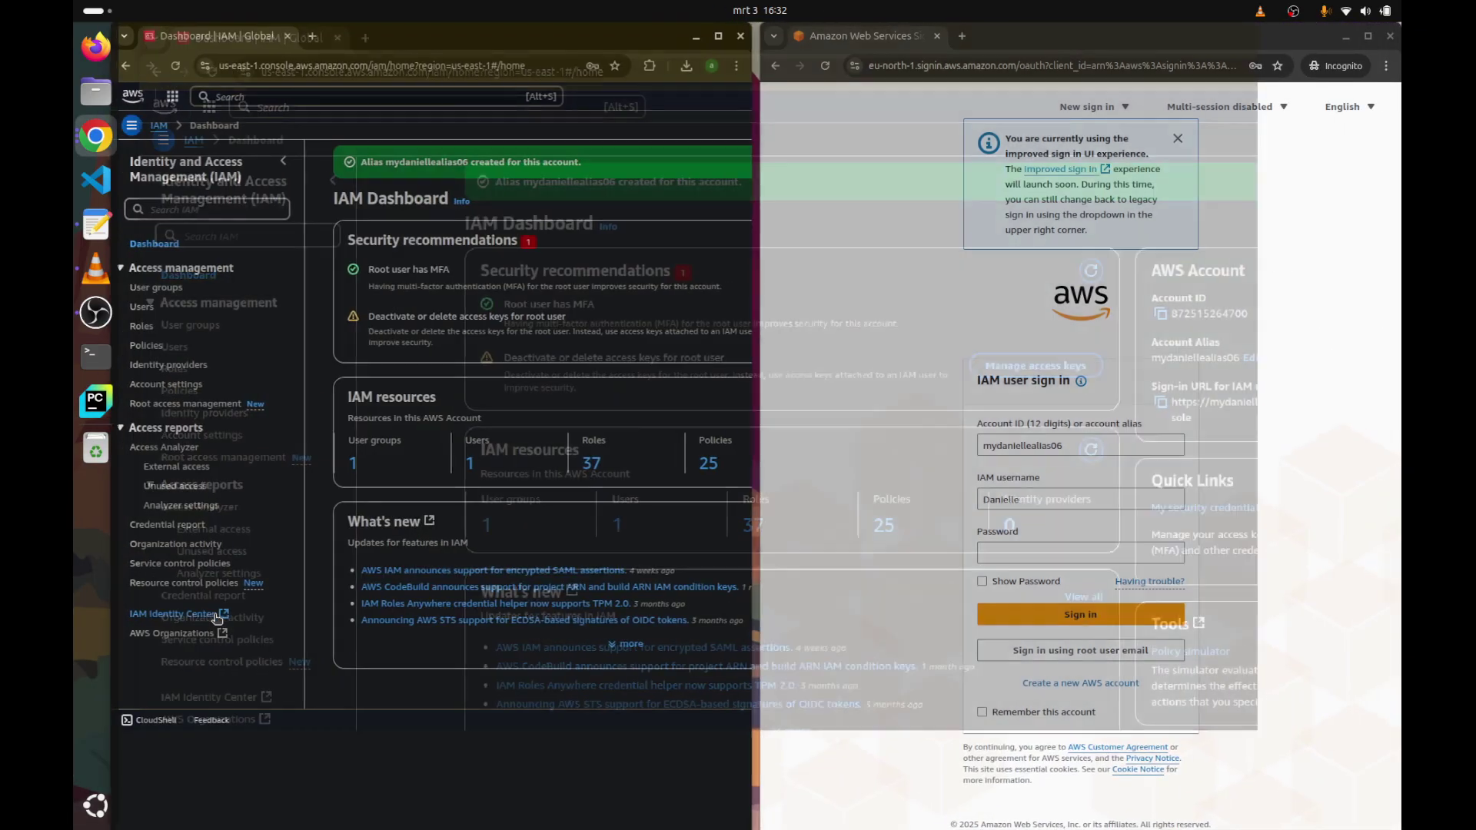
{"action": "left_click", "coordinate": [868, 481]}
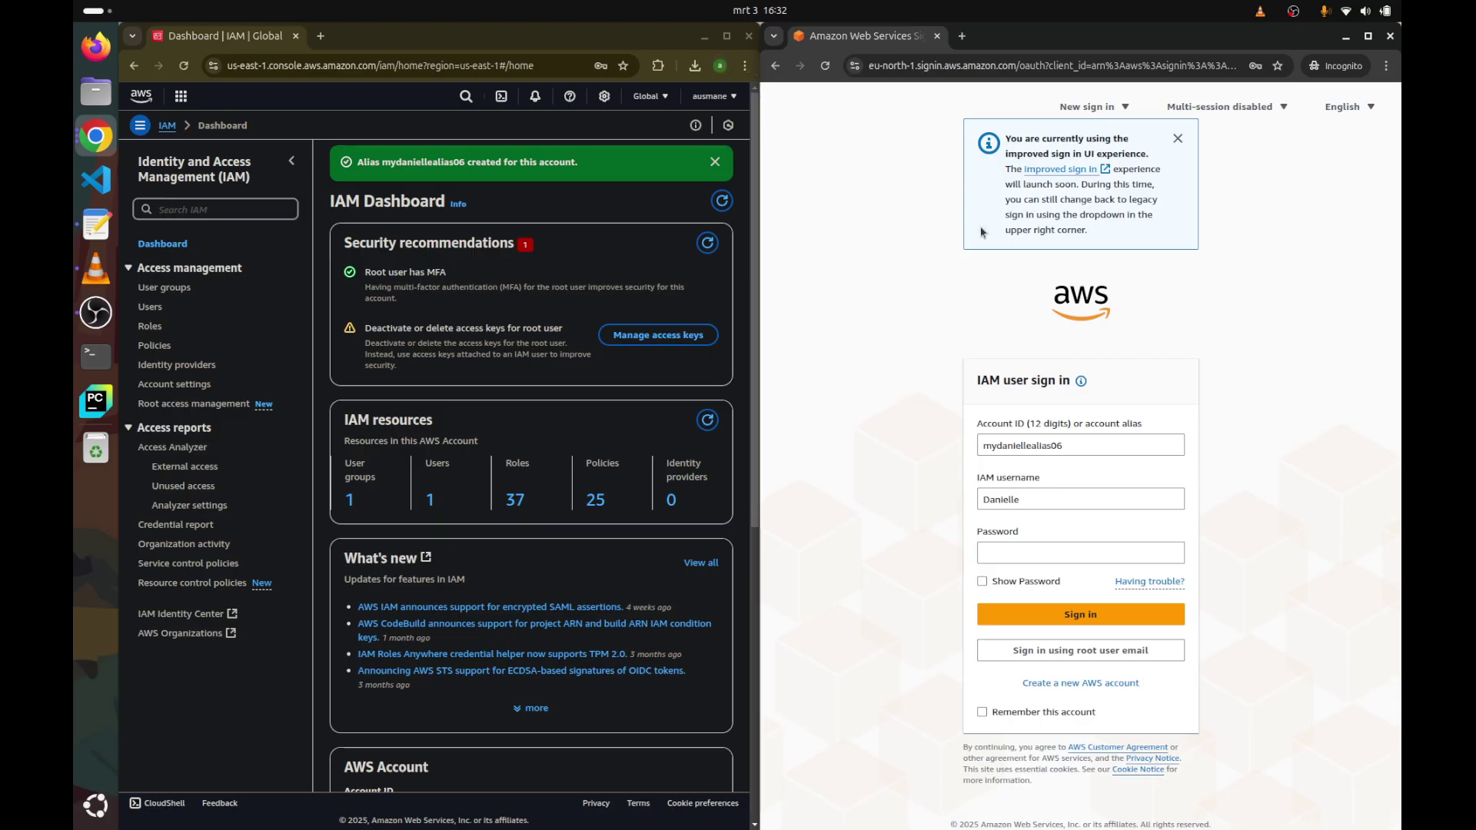
Enlarge the dashboard window, copy the IAM users' sign-in URL, and place the window beside the sign-in page again
{"action": "left_click", "coordinate": [726, 36]}
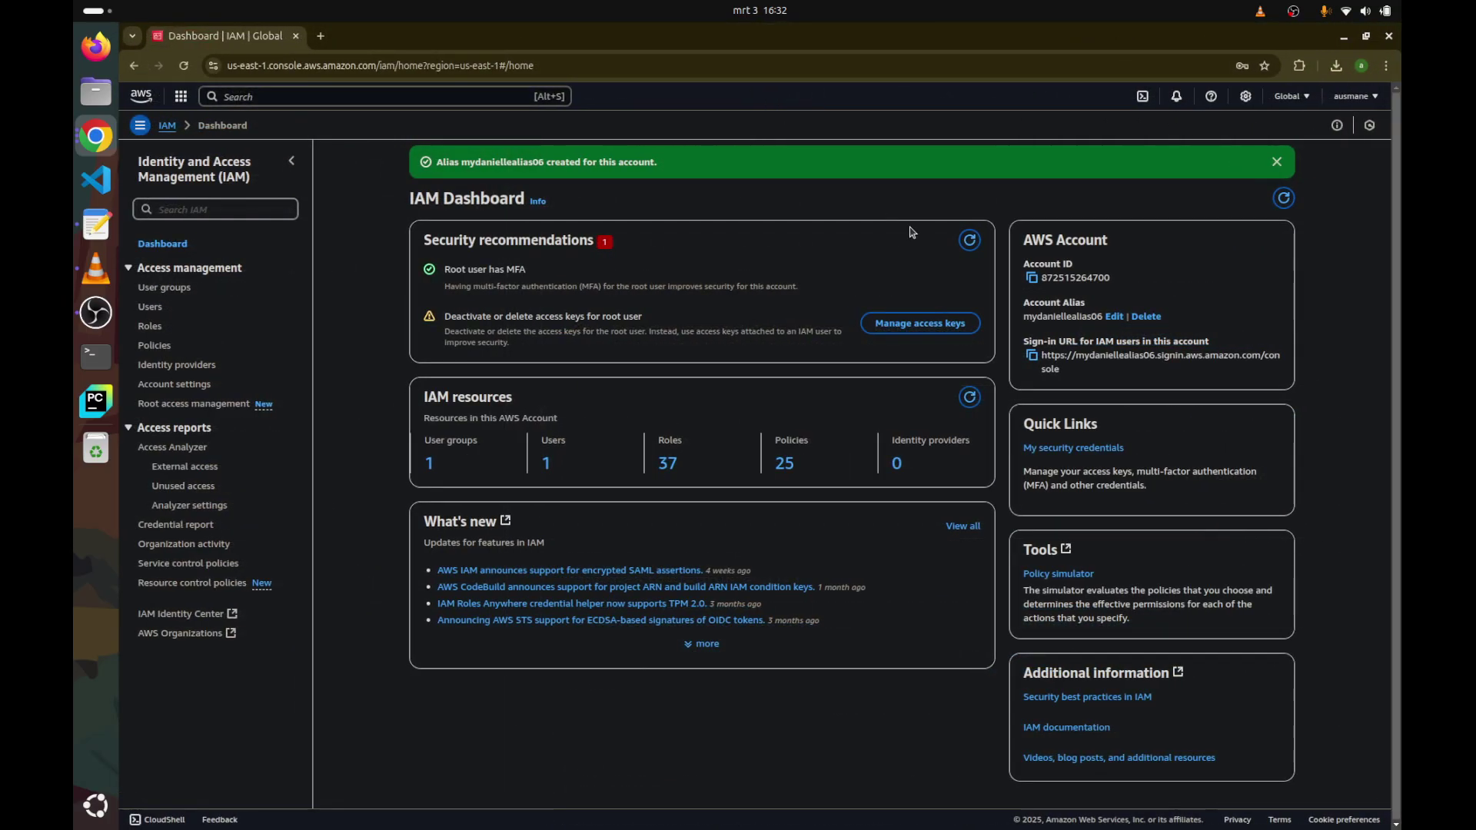
{"action": "left_click", "coordinate": [1032, 355]}
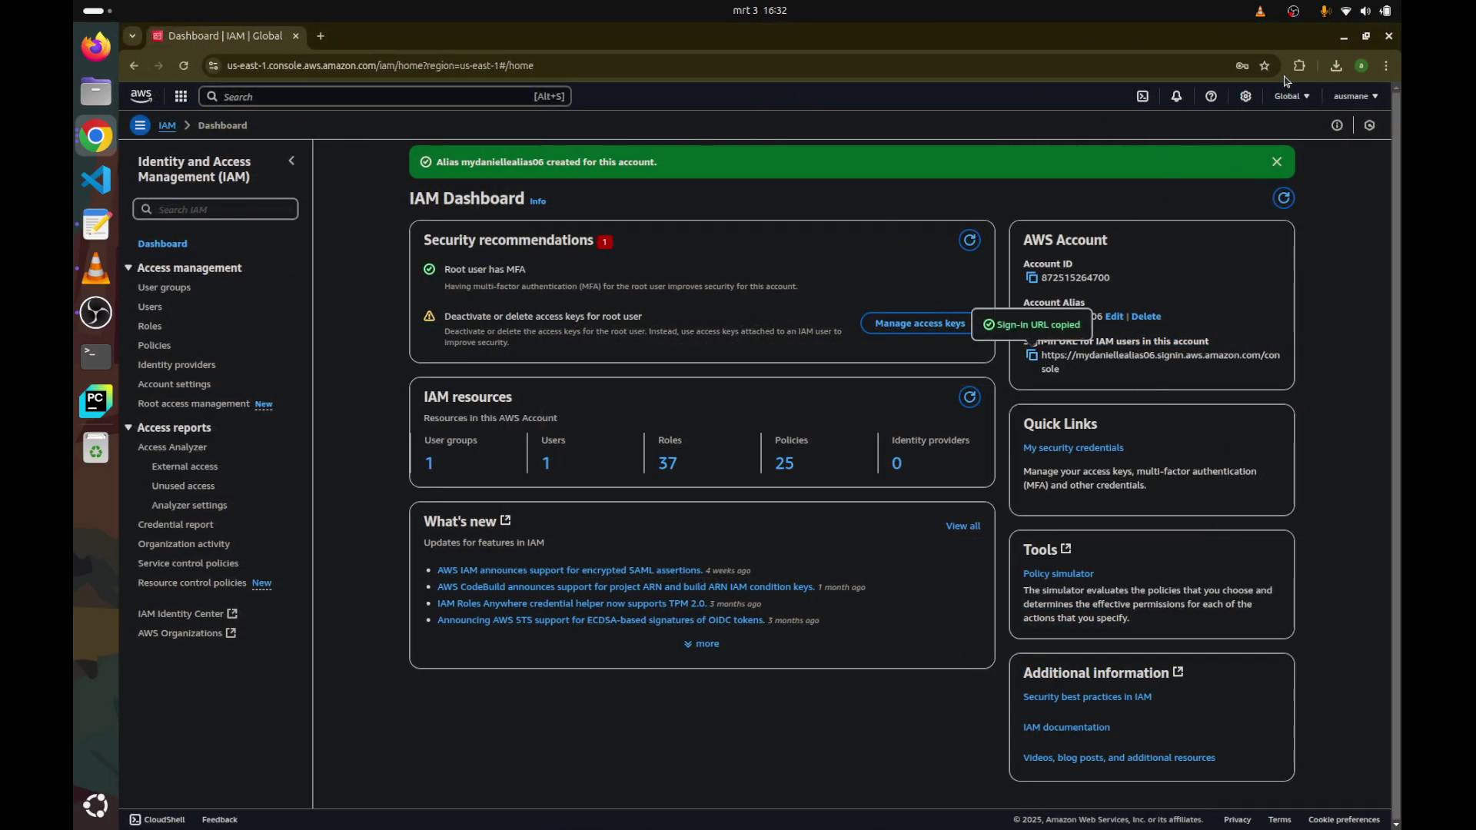
{"action": "left_click_drag", "start_coordinate": [1232, 54], "coordinate": [74, 204]}
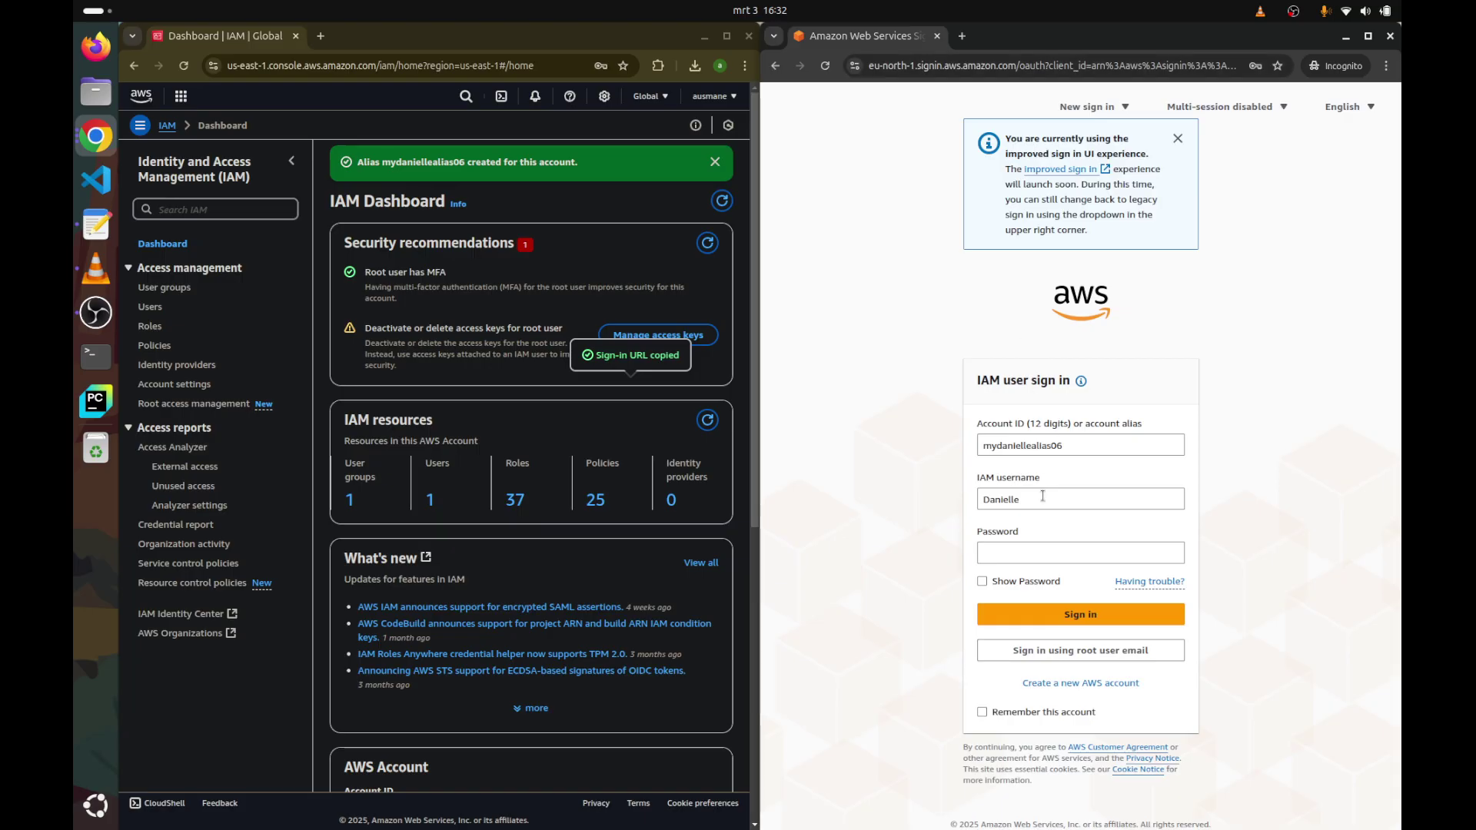
Enter the IAM user's password with Show Password enabled, sign in to the console, and dismiss the introductory tips
{"action": "left_click", "coordinate": [1061, 551]}
{"action": "type", "text": "********"}
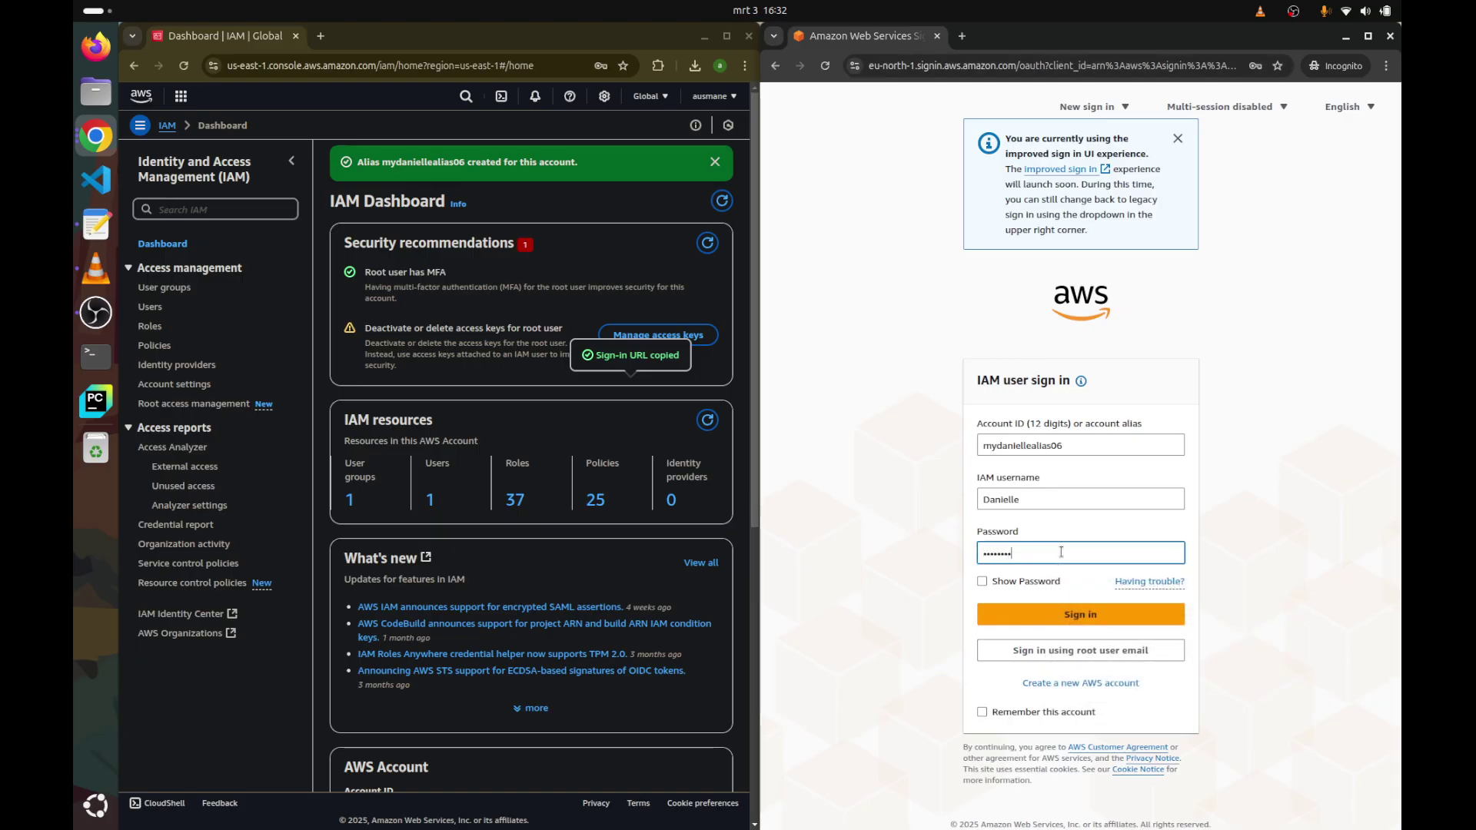
{"action": "type", "text": "*"}
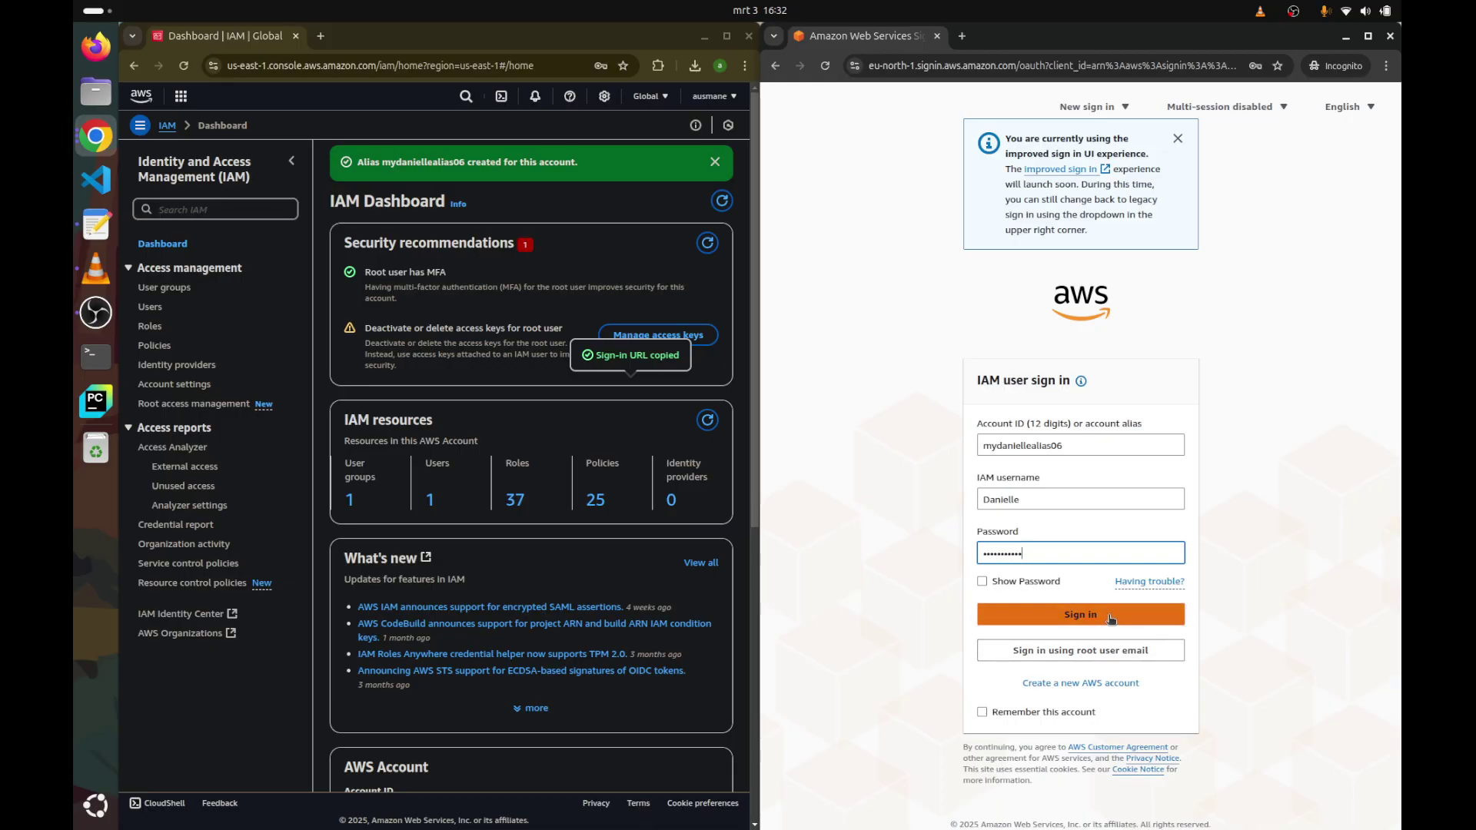
{"action": "left_click", "coordinate": [1054, 582]}
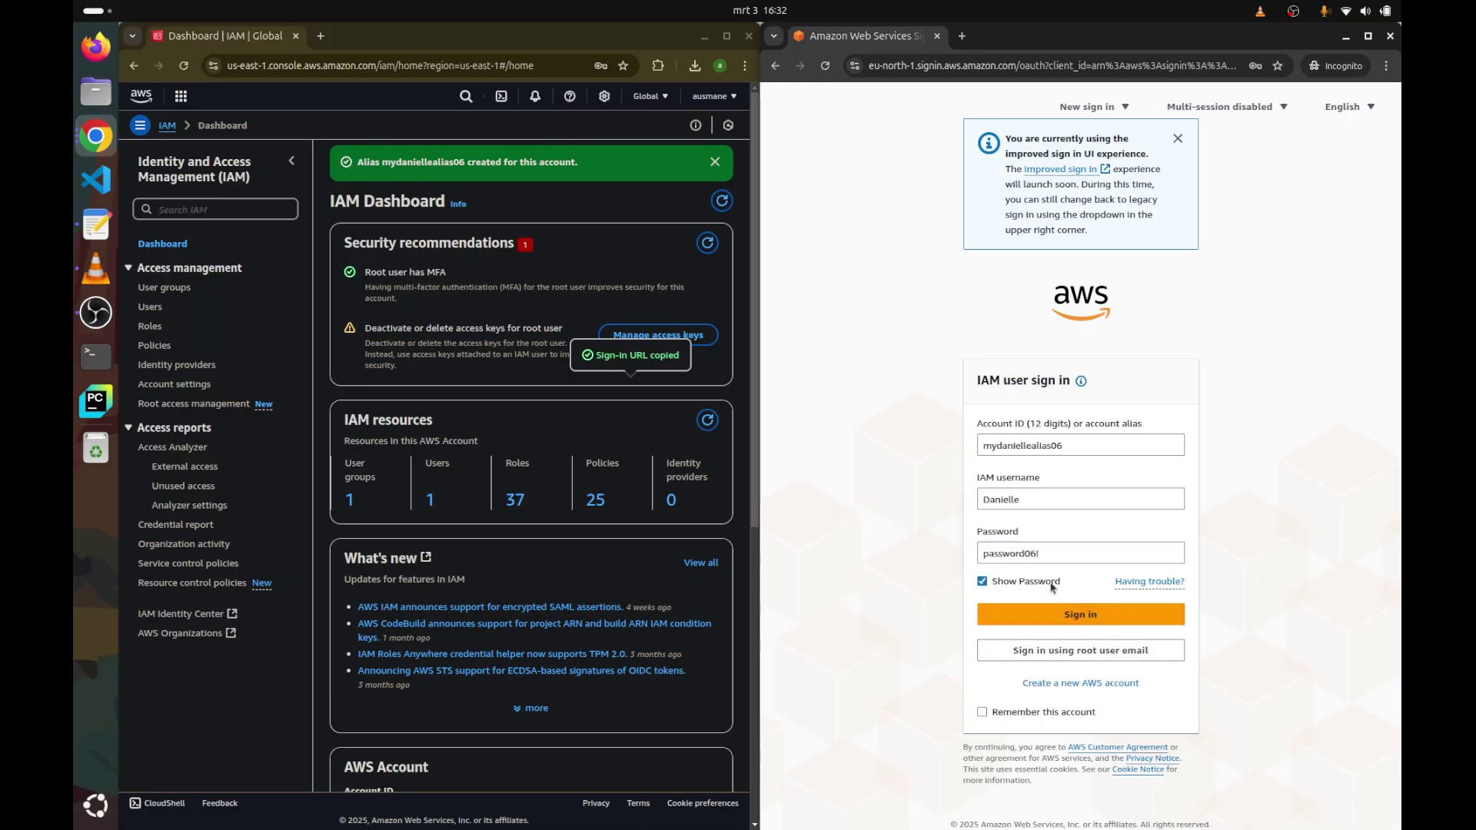
{"action": "left_click", "coordinate": [1089, 613]}
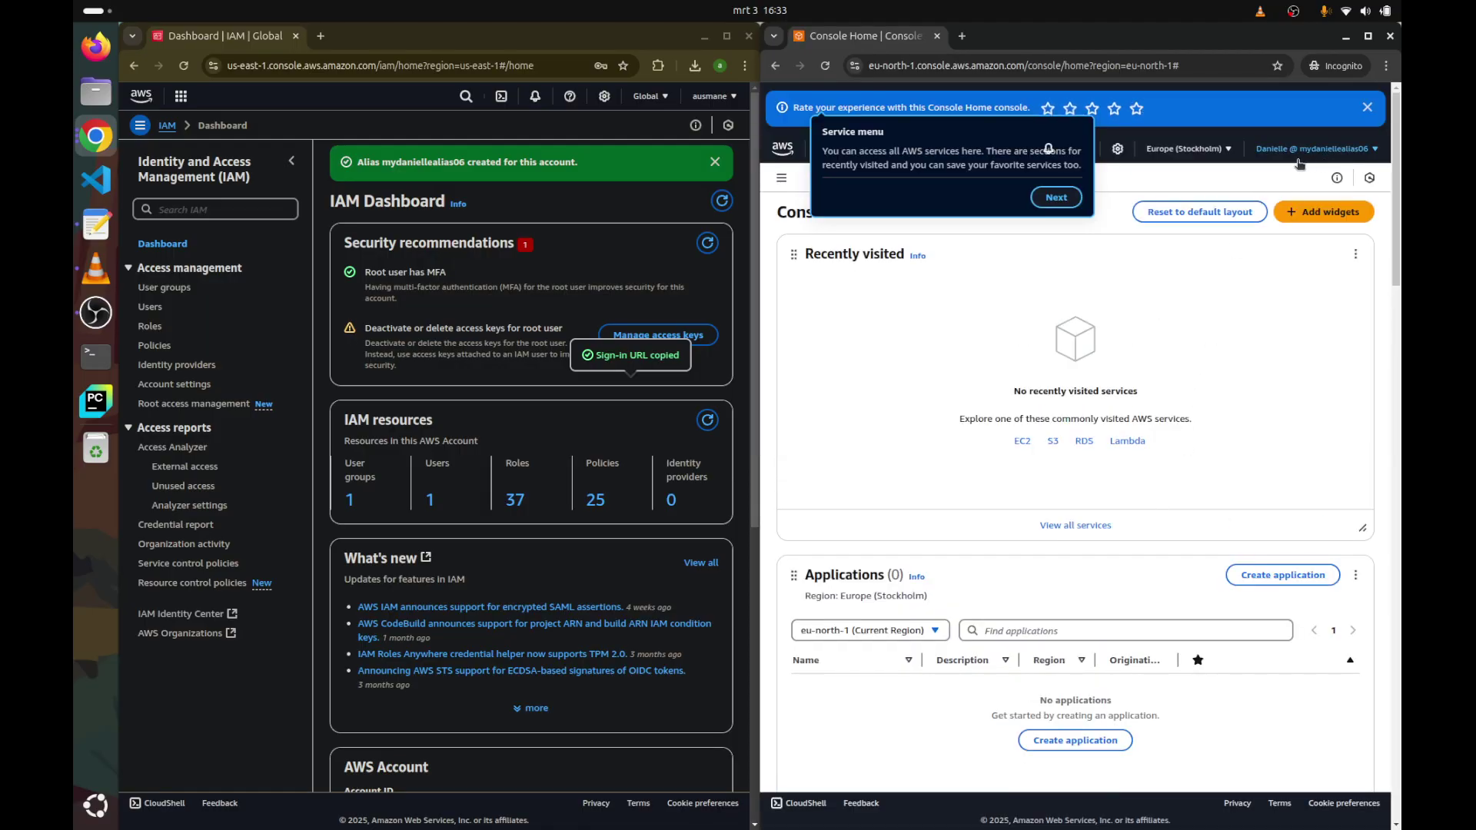
{"action": "left_click", "coordinate": [1069, 202]}
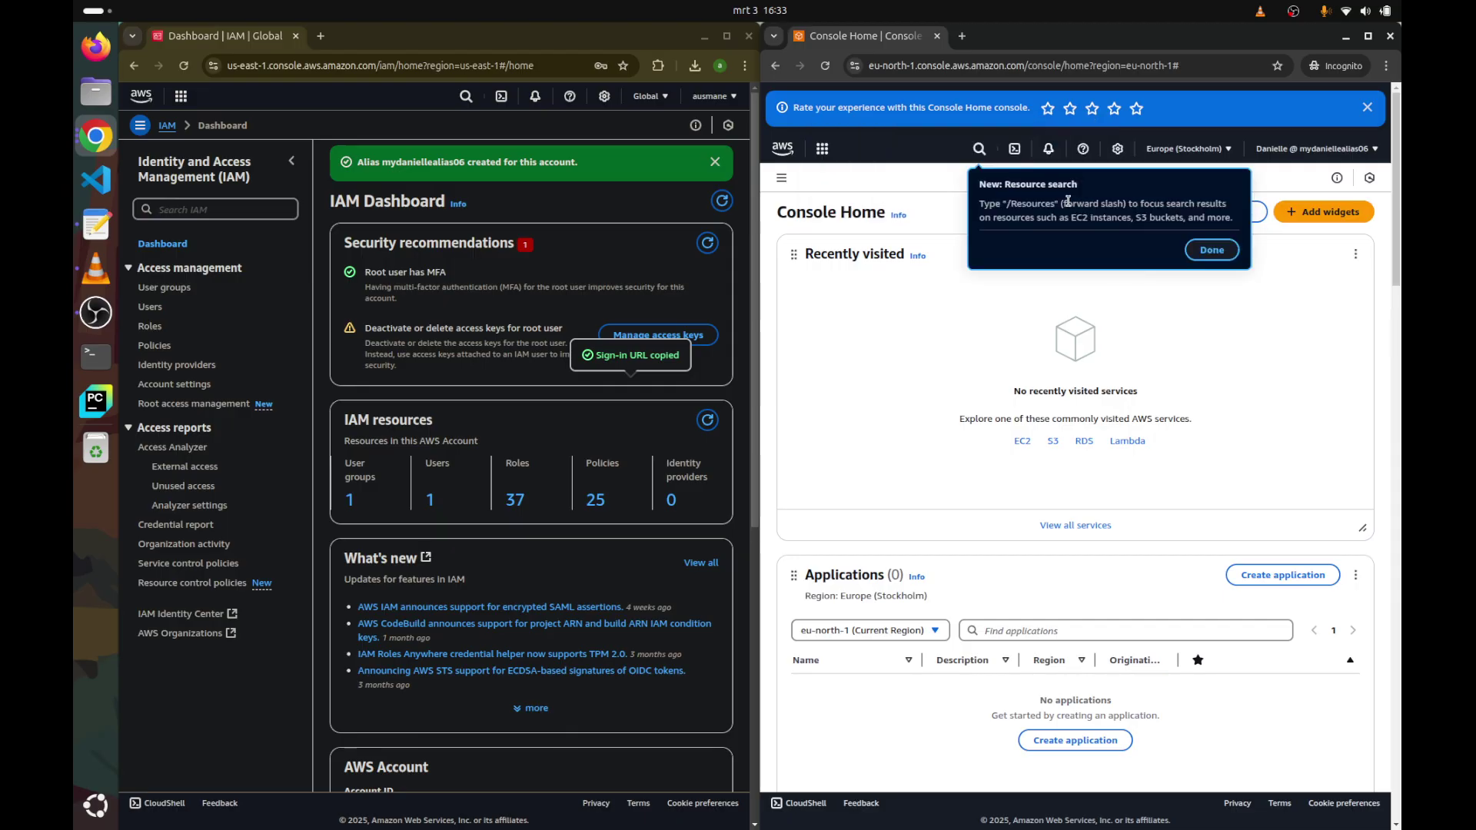
{"action": "left_click", "coordinate": [1212, 247]}
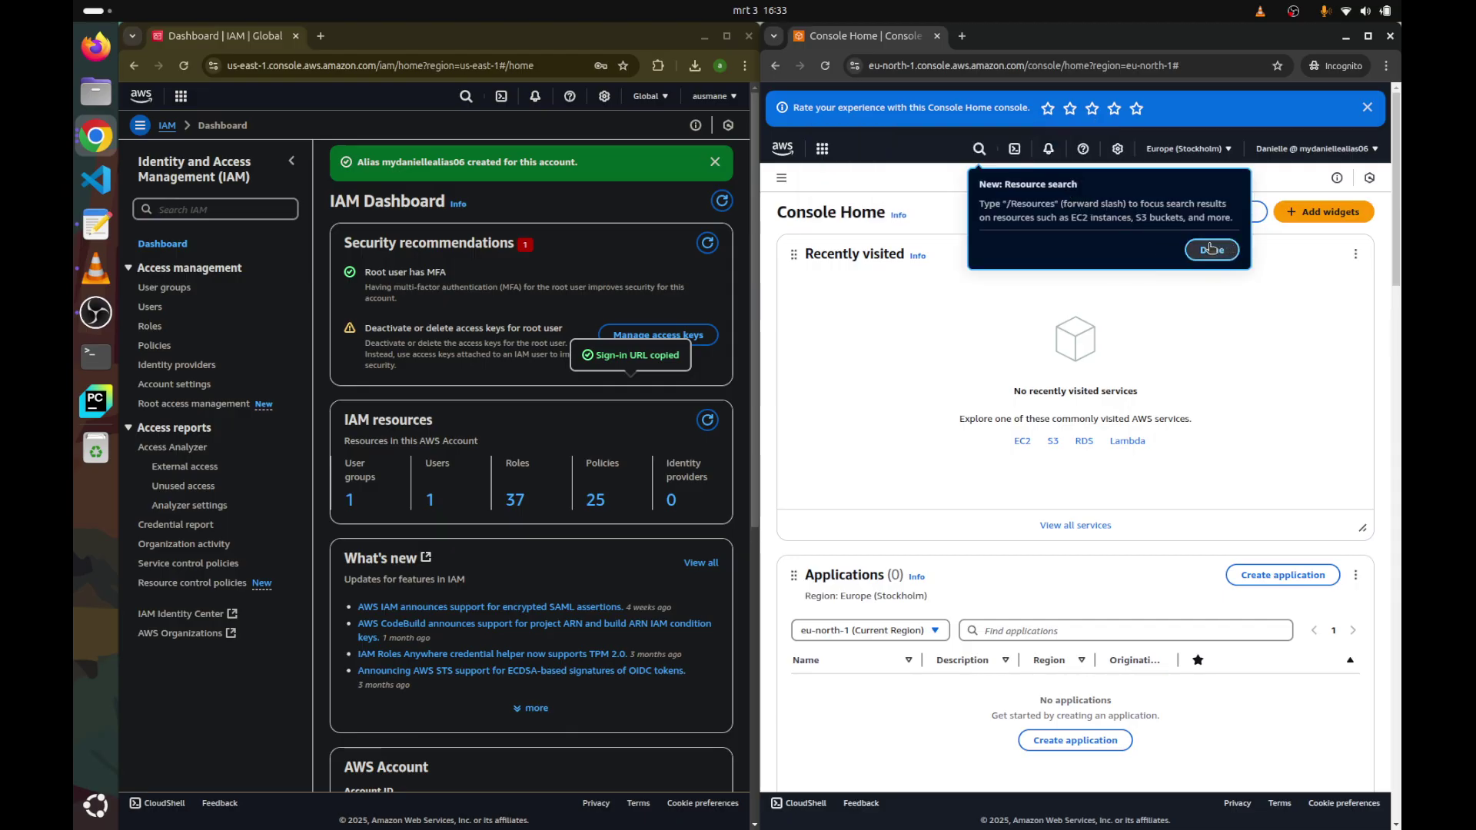
Open the account details in both the IAM user's console and the root user's console to compare their account IDs and identities
{"action": "left_click", "coordinate": [1358, 159]}
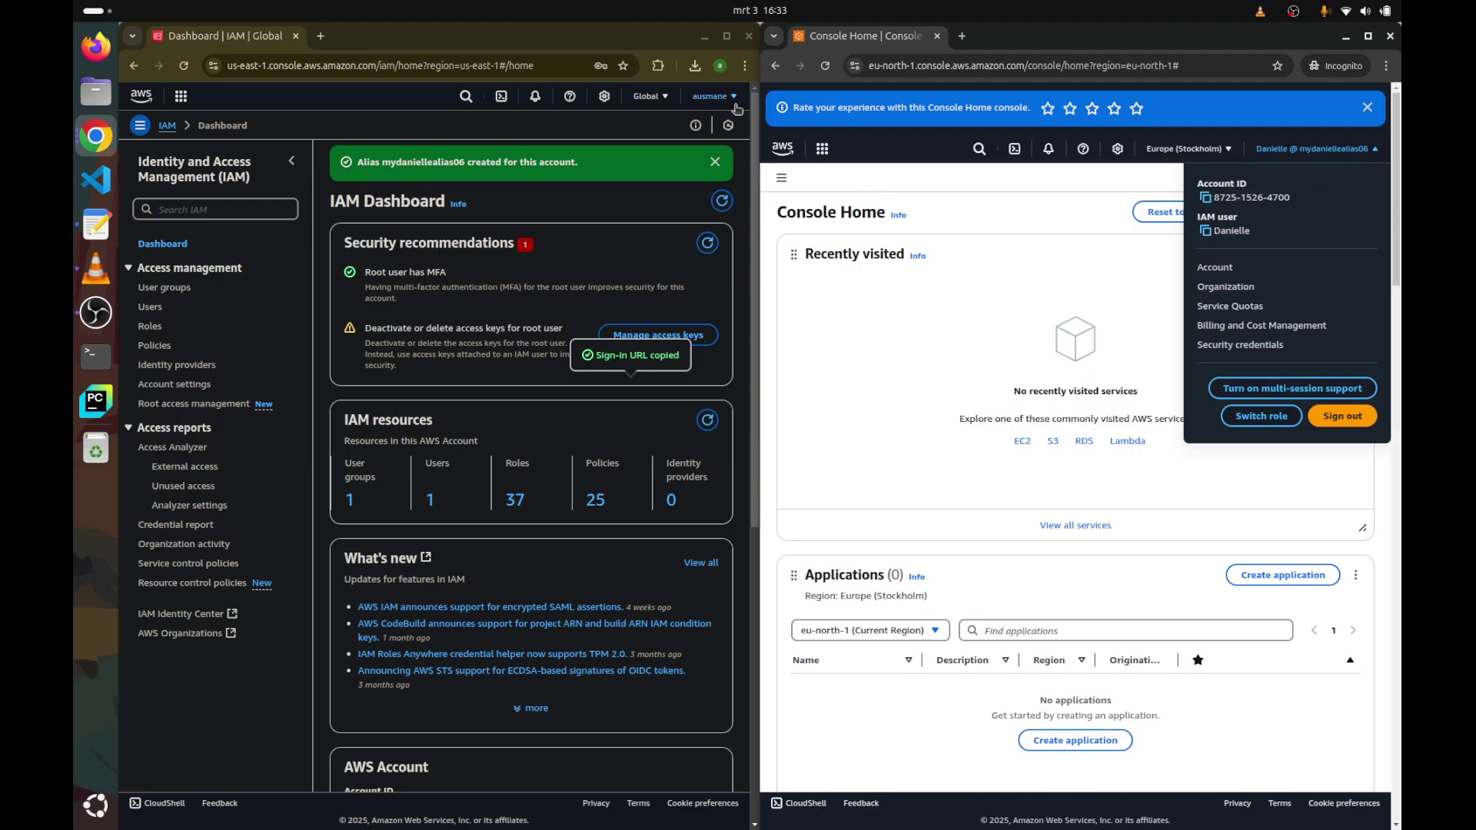
{"action": "left_click", "coordinate": [711, 96]}
{"action": "left_click_drag", "start_coordinate": [572, 144], "coordinate": [650, 146]}
{"action": "left_click", "coordinate": [679, 175]}
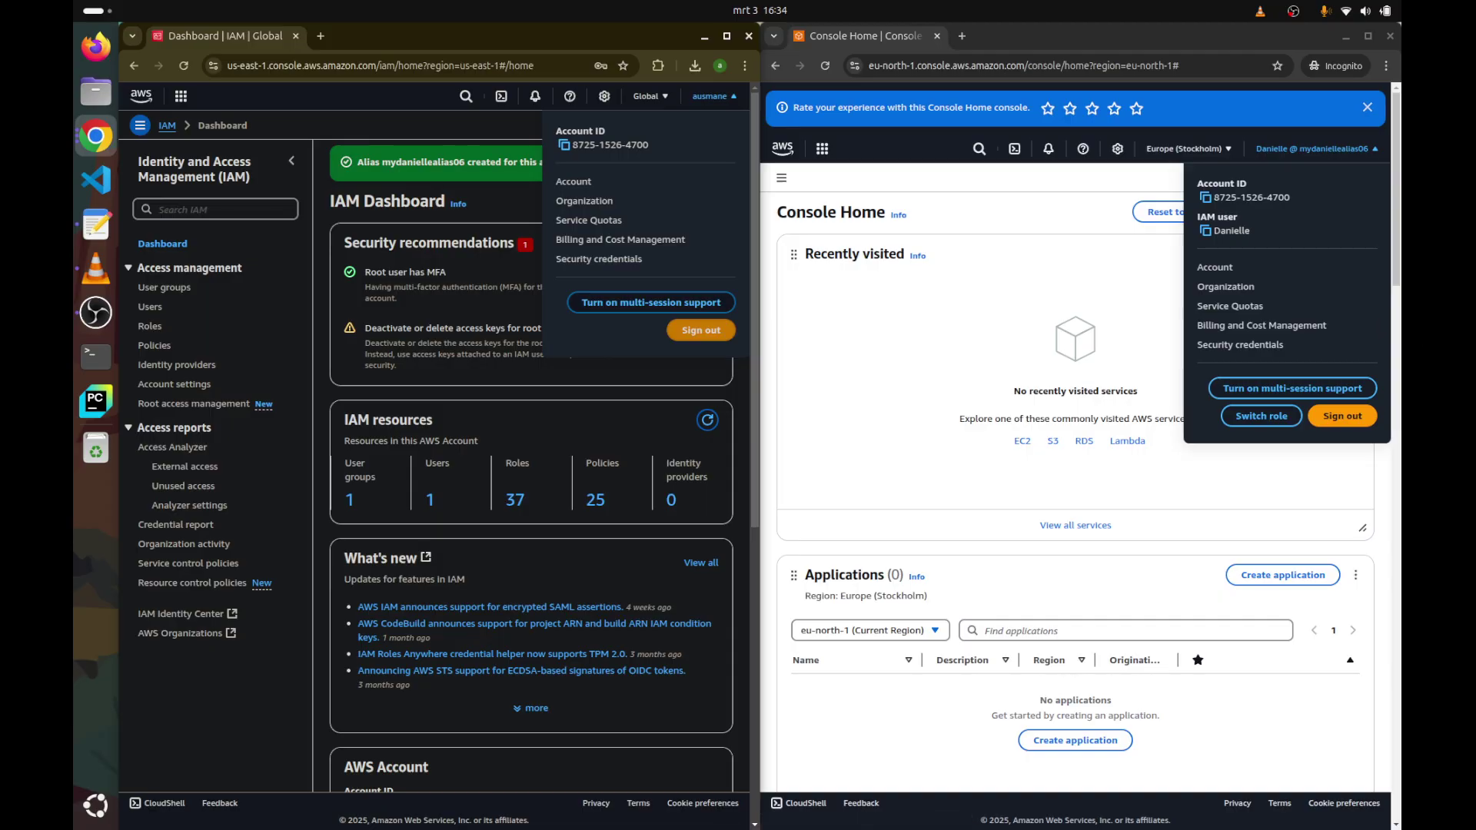
{"action": "left_click", "coordinate": [96, 312]}
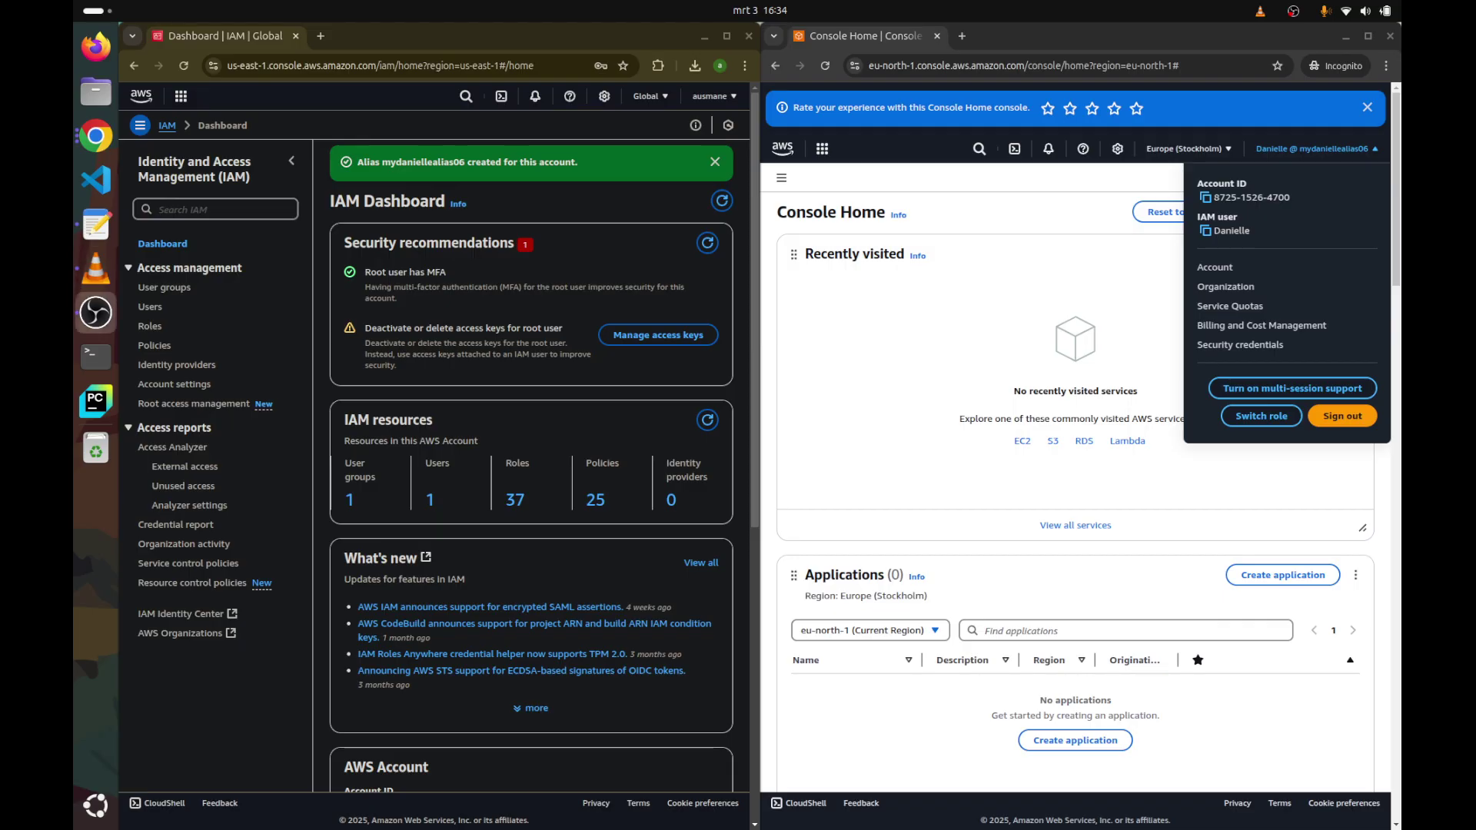
{"action": "left_click", "coordinate": [707, 99]}
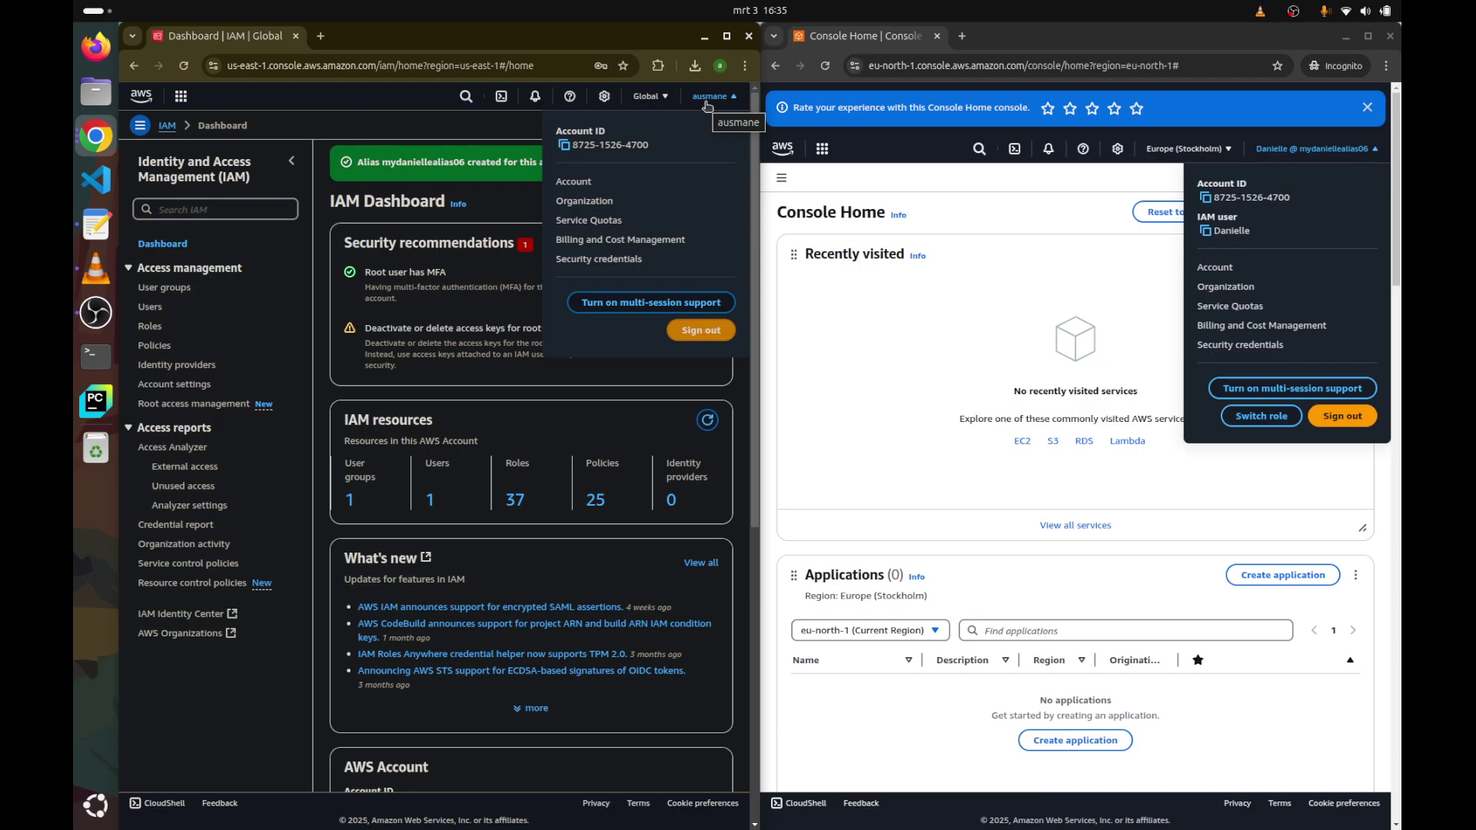